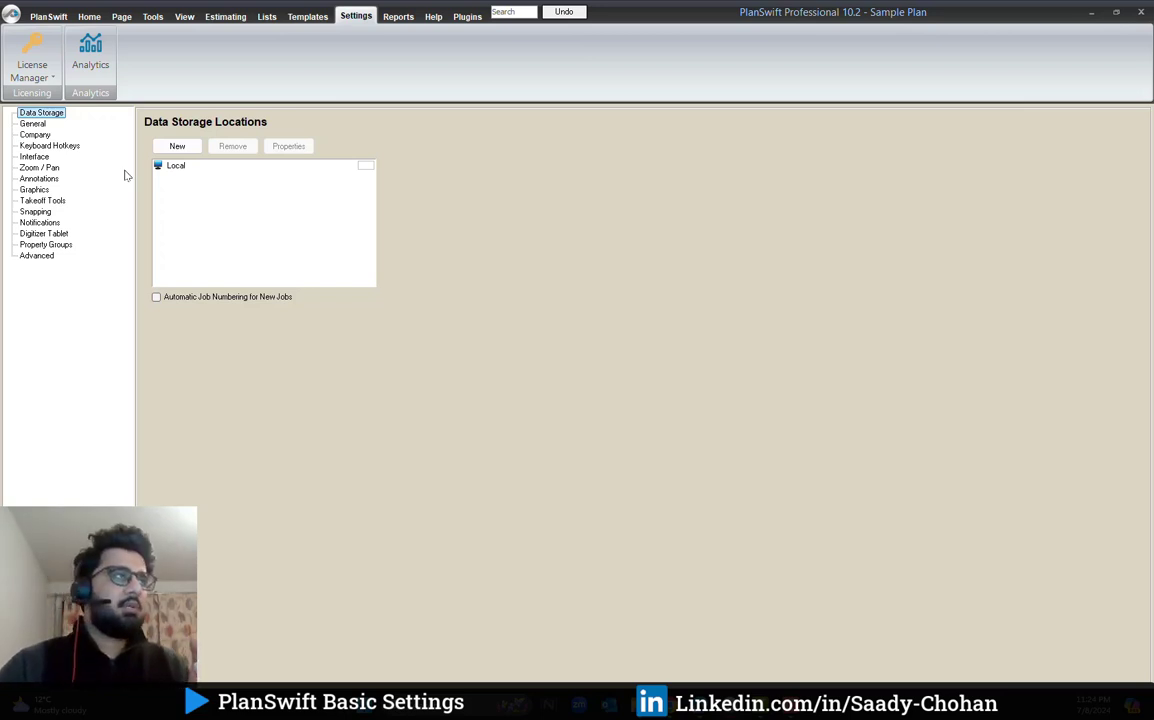
Leave the Data Storage settings and return to the 198-A-101 Ground Floor Plan drawing.
{"action": "left_click", "coordinate": [90, 17]}
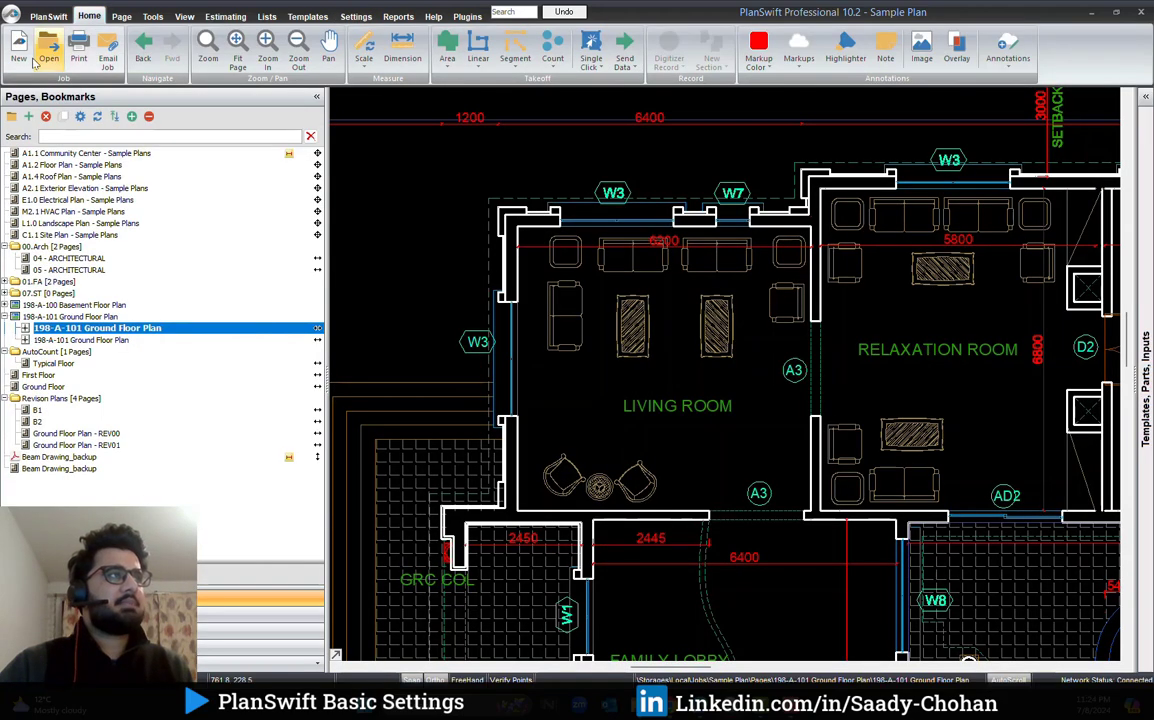
Start a new job with Local as its location, cancel it, and reopen the Data Storage settings.
{"action": "left_click", "coordinate": [18, 48]}
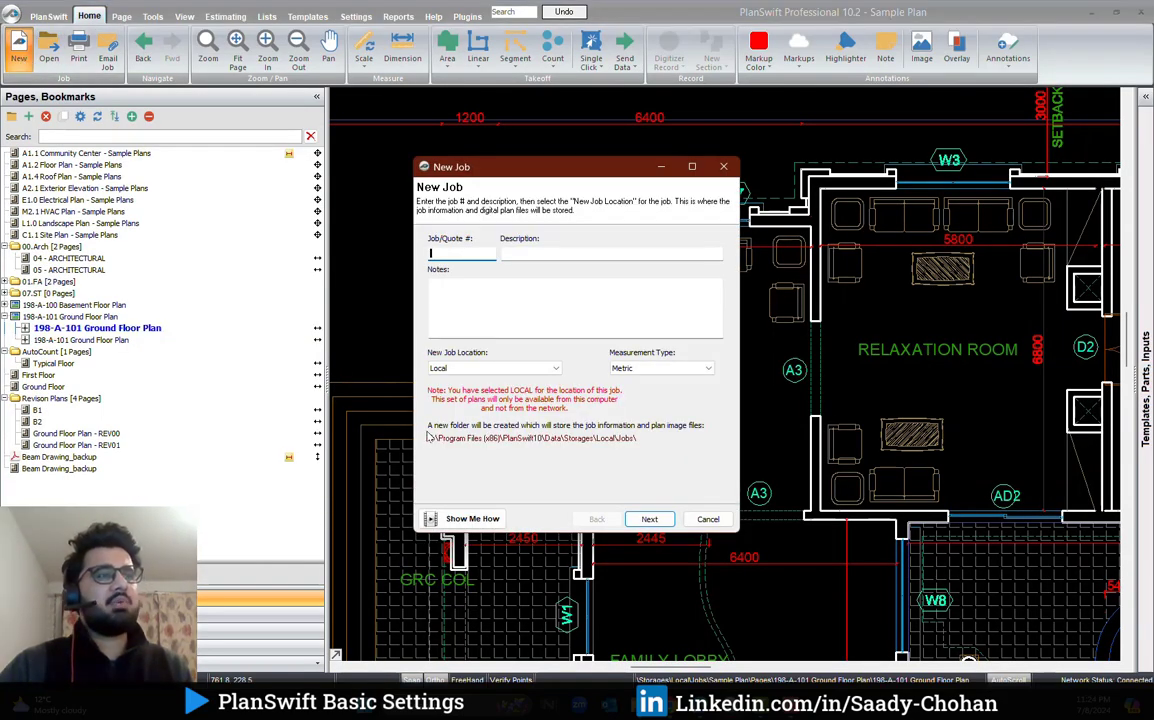
{"action": "left_click", "coordinate": [448, 368]}
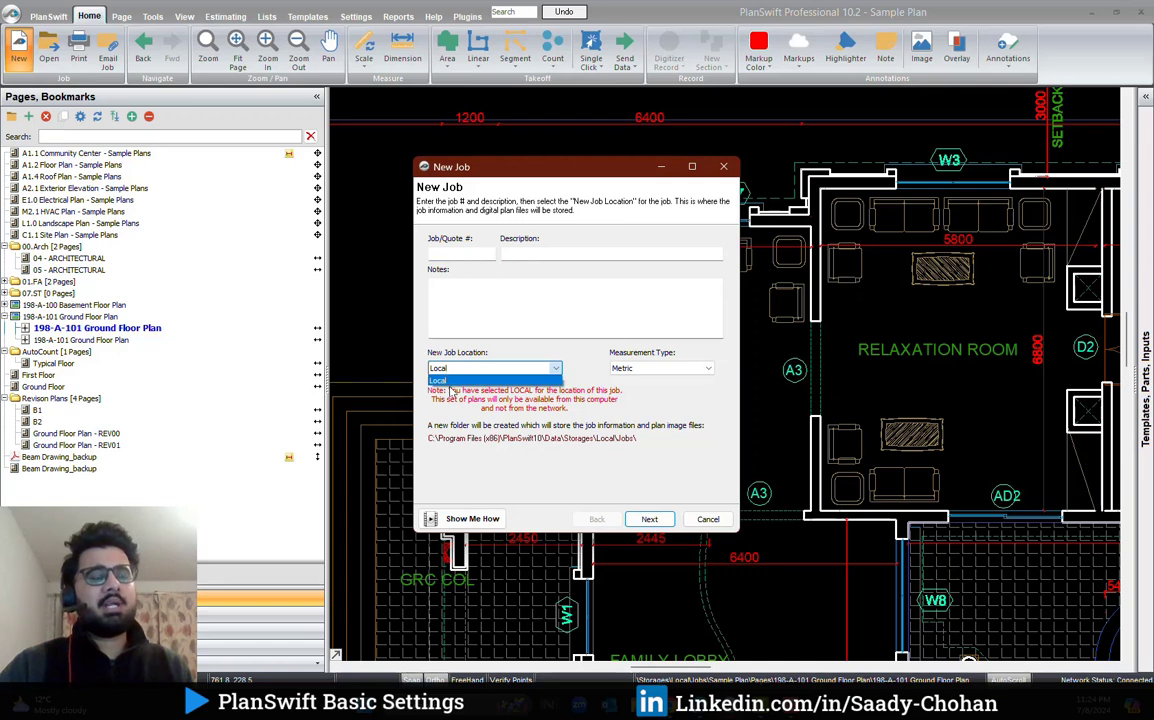
{"action": "left_click", "coordinate": [449, 381]}
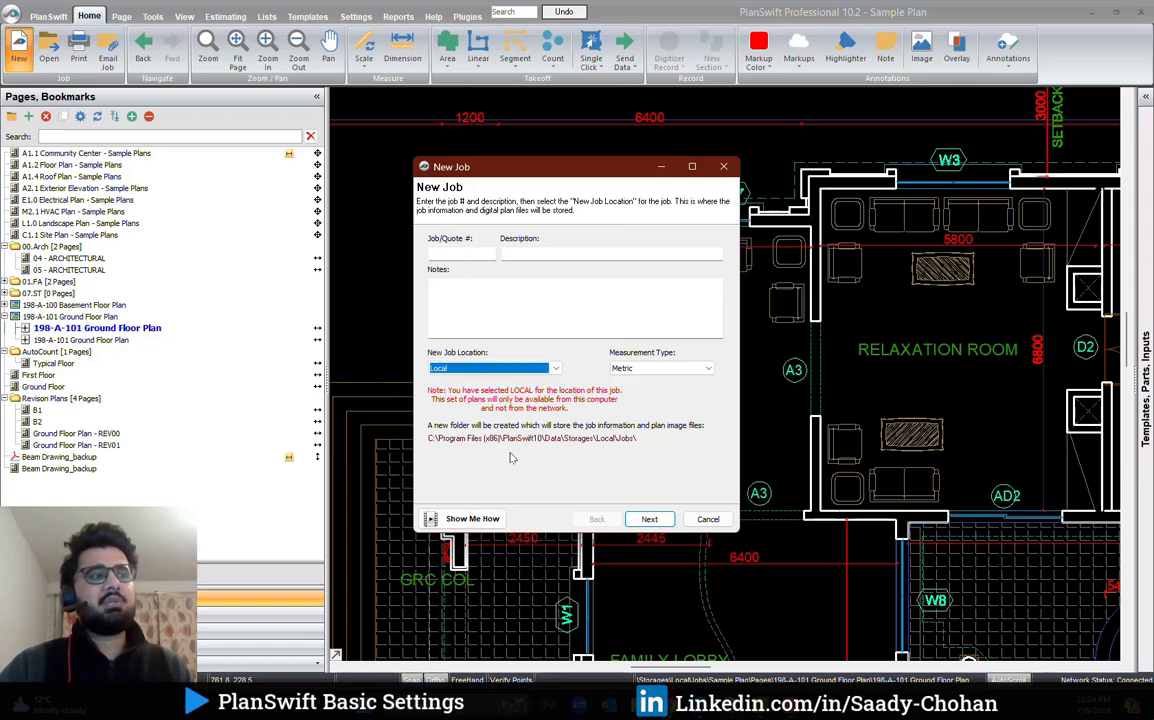
{"action": "left_click", "coordinate": [708, 519]}
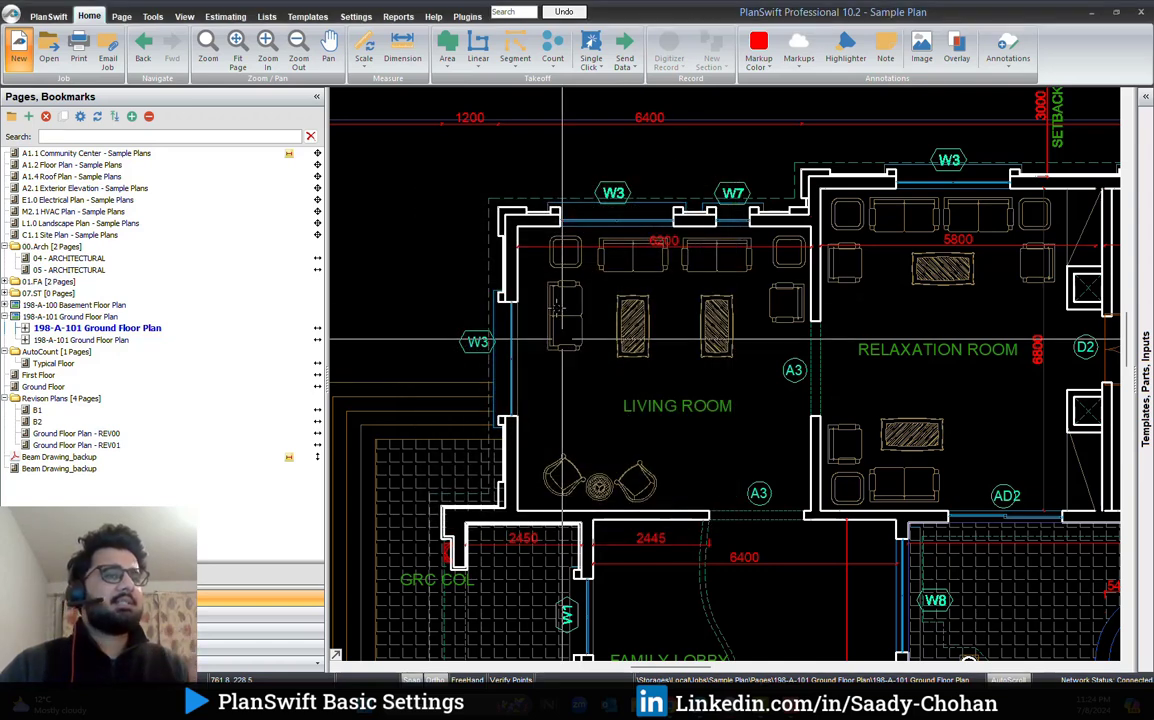
{"action": "left_click", "coordinate": [355, 16]}
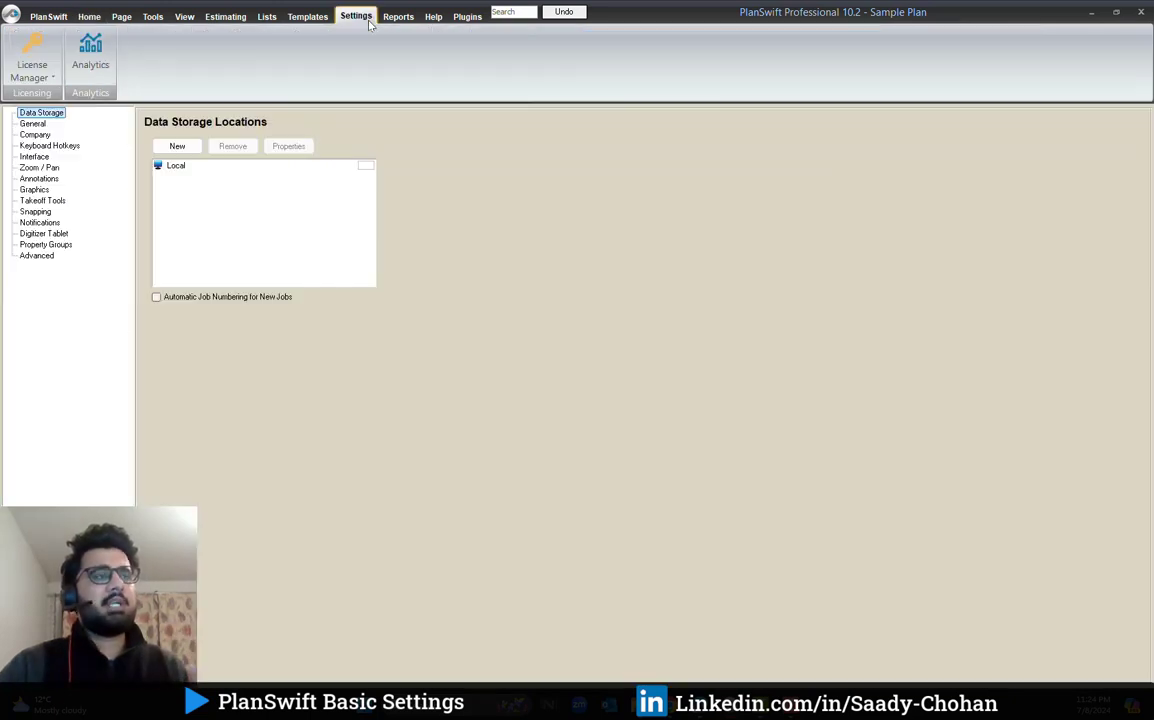
{"action": "left_click", "coordinate": [180, 147]}
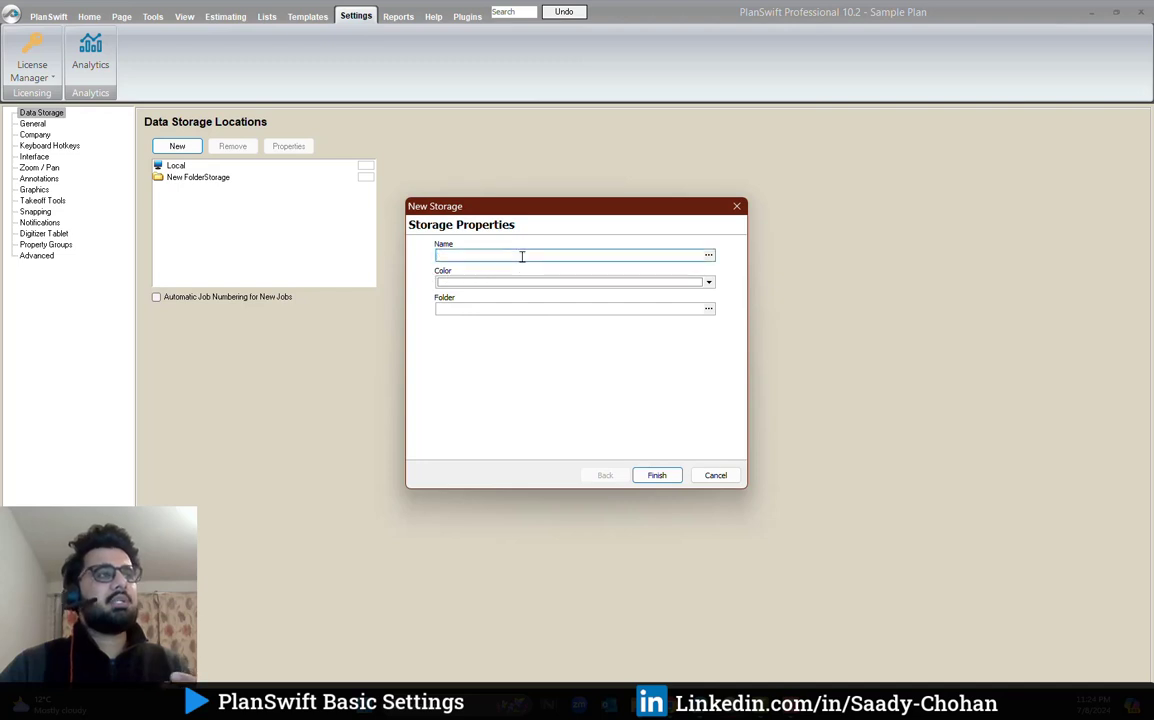
{"action": "left_click_drag", "start_coordinate": [520, 254], "coordinate": [393, 256]}
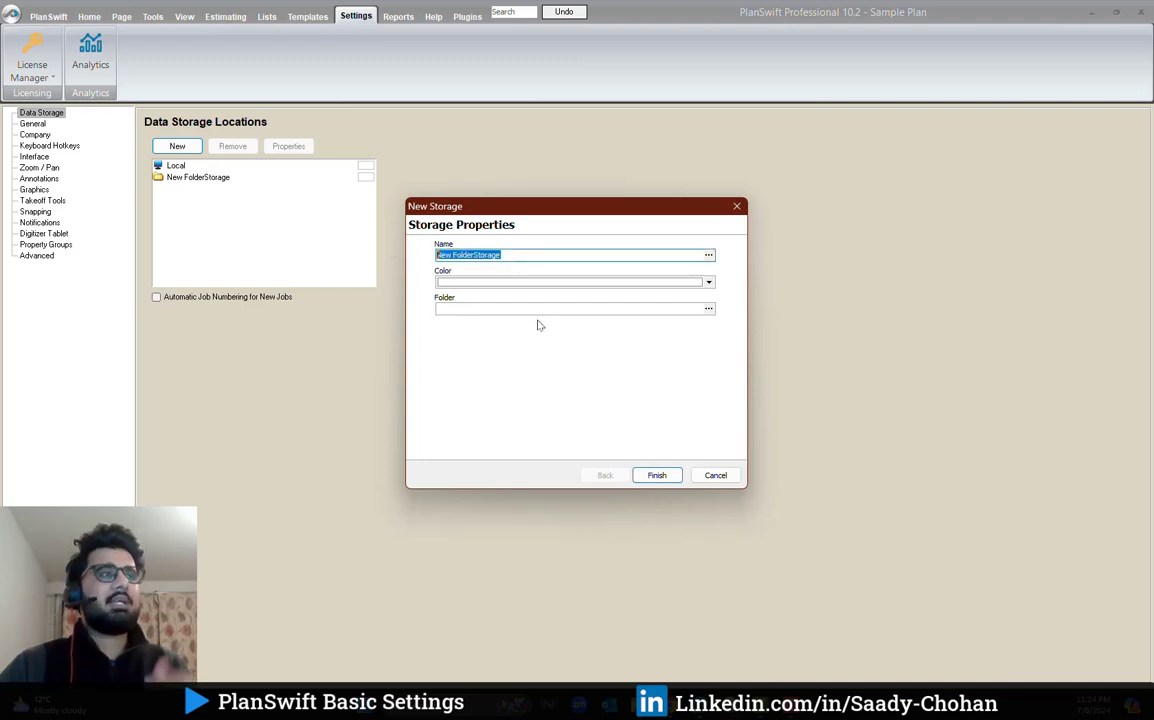
{"action": "left_click", "coordinate": [708, 308]}
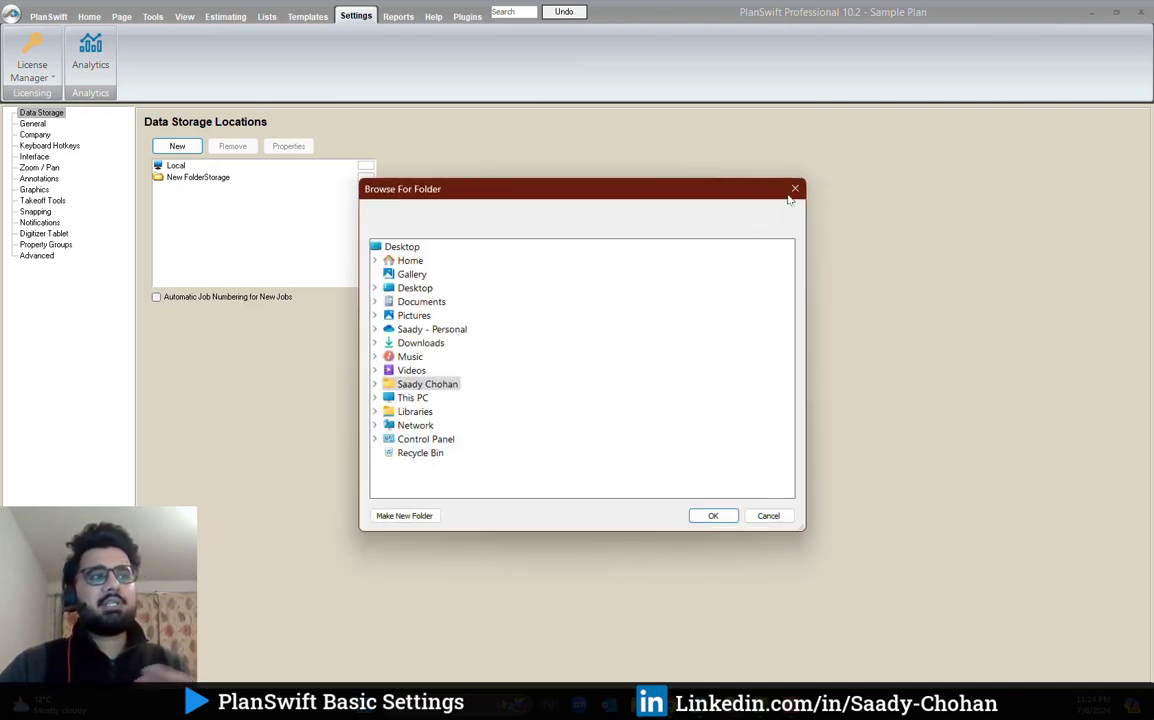
{"action": "key", "text": "Escape"}
{"action": "left_click", "coordinate": [736, 207]}
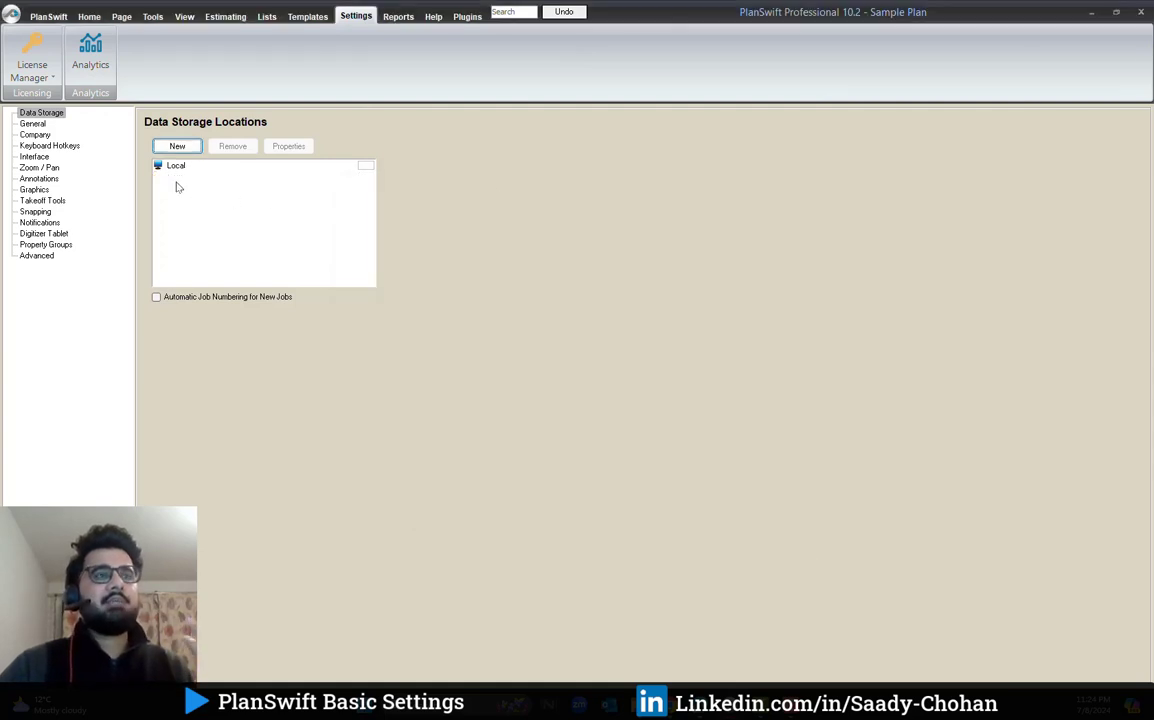
Show the General settings page with Metric measurement, M units and $ currency.
{"action": "left_click", "coordinate": [36, 125]}
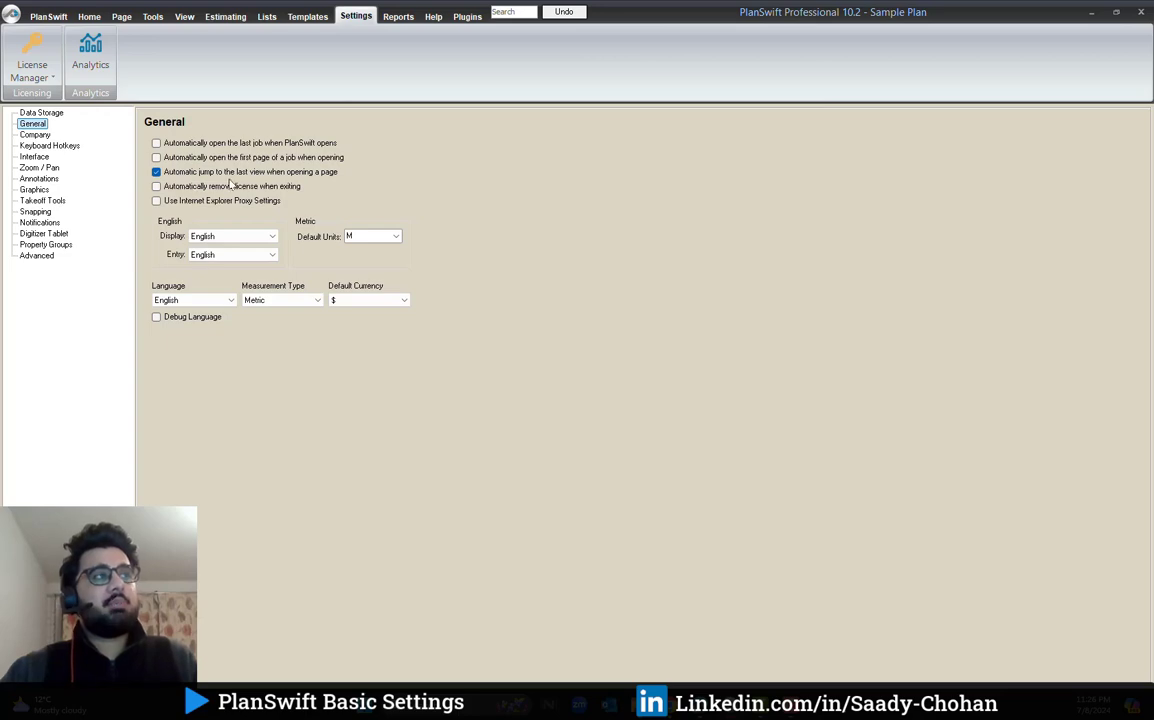
Switch from the General settings to the plan drawing, briefly back, then to the plan again.
{"action": "left_click", "coordinate": [89, 17]}
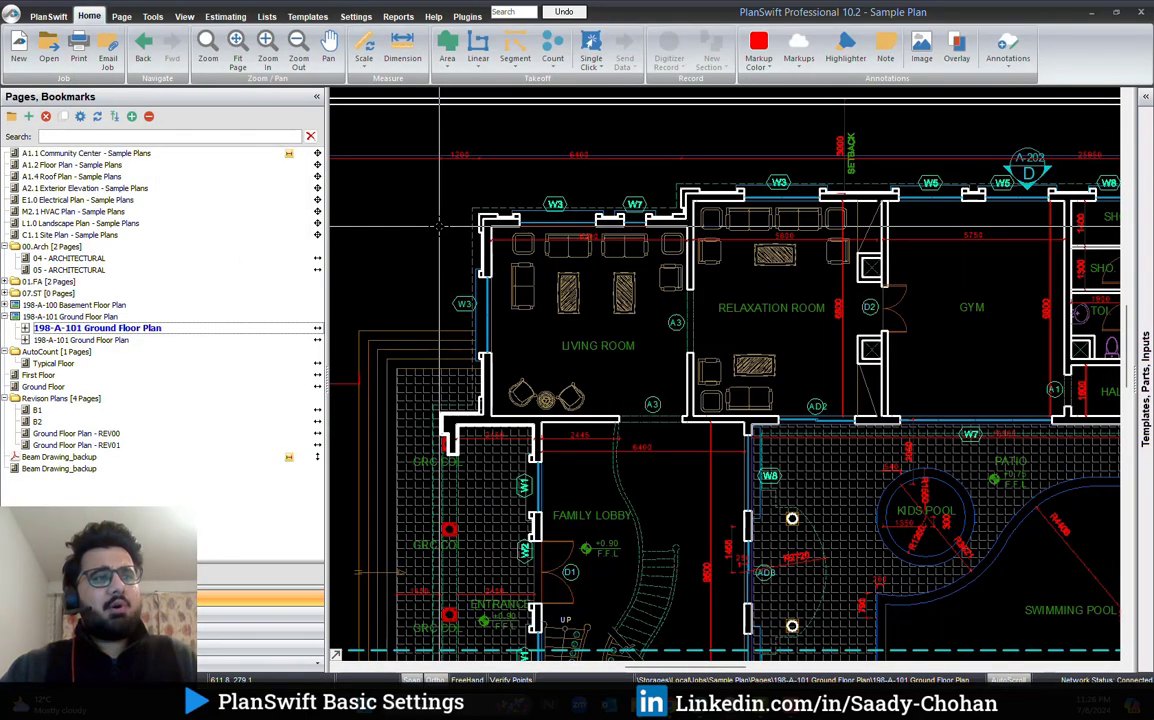
{"action": "scroll", "coordinate": [438, 228], "scroll_direction": "down", "scroll_amount": 4}
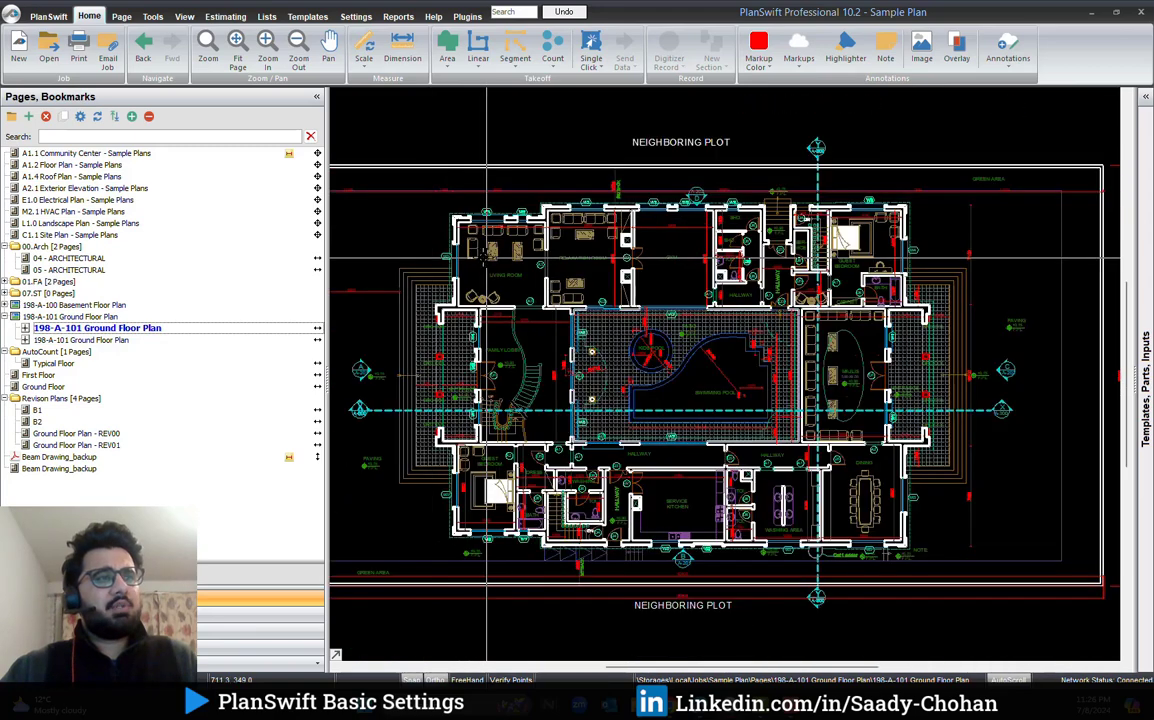
{"action": "left_click", "coordinate": [355, 16]}
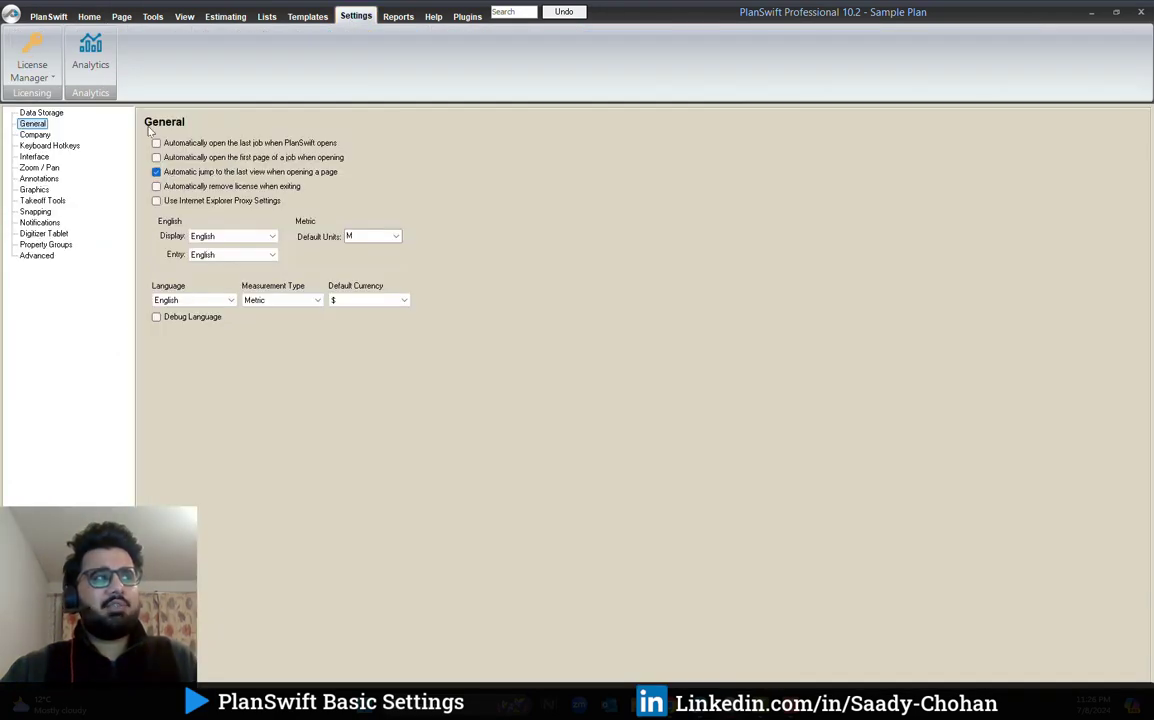
{"action": "left_click", "coordinate": [89, 17]}
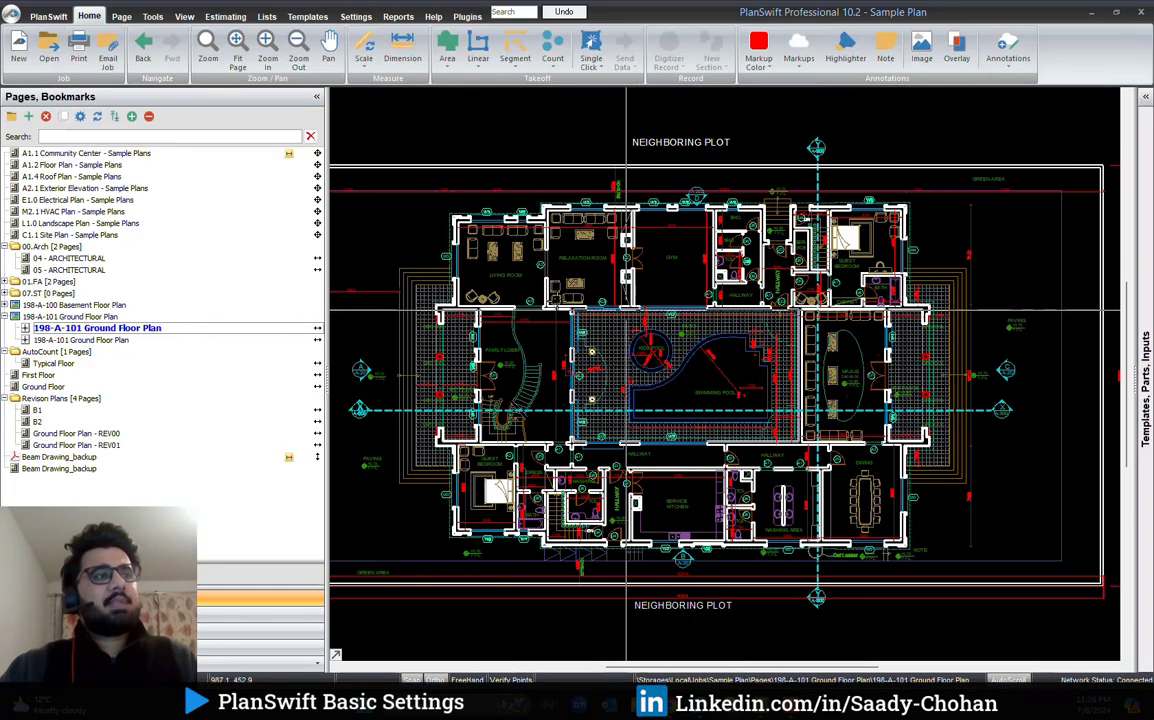
Open the second 198-A-101 Ground Floor Plan page, then the other one.
{"action": "left_click", "coordinate": [166, 340]}
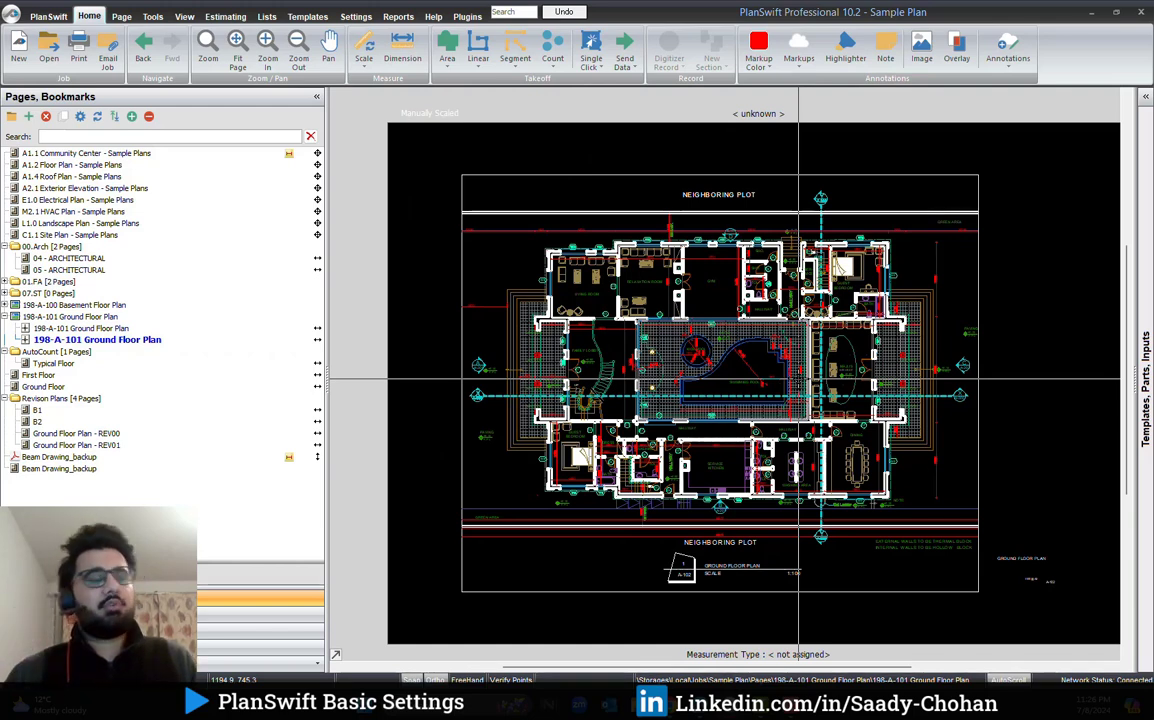
{"action": "scroll", "coordinate": [594, 245], "scroll_direction": "up", "scroll_amount": 3}
{"action": "scroll", "coordinate": [591, 247], "scroll_direction": "up", "scroll_amount": 3}
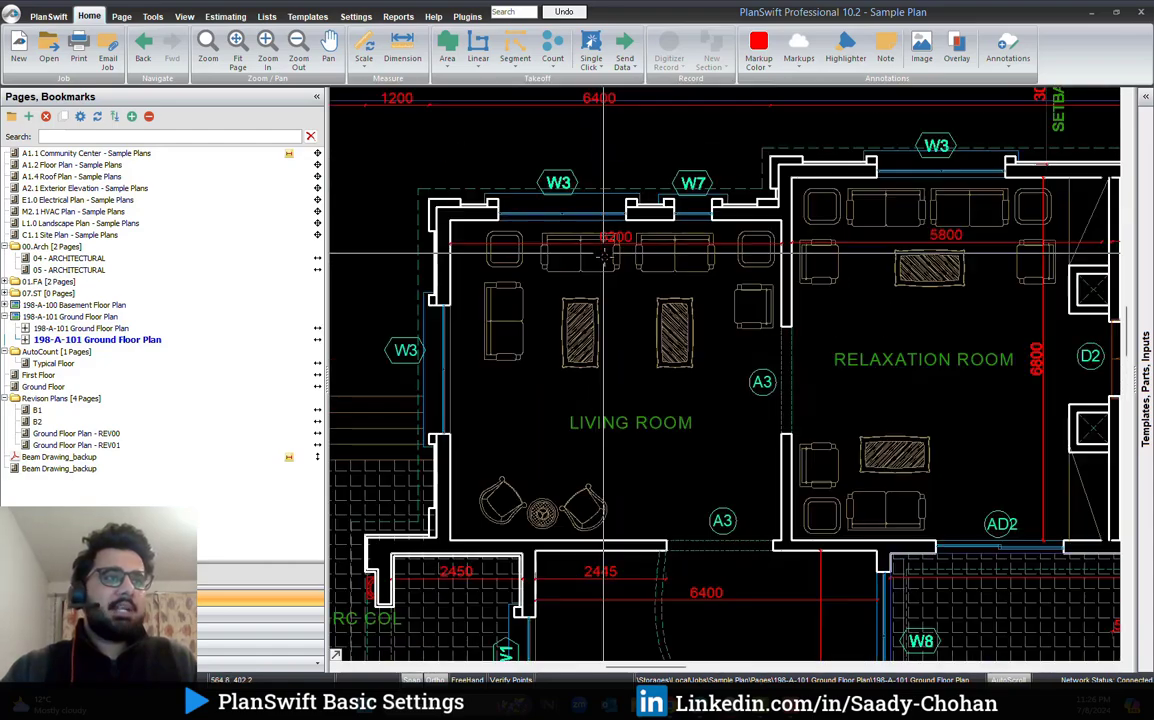
{"action": "left_click", "coordinate": [80, 328]}
{"action": "scroll", "coordinate": [865, 470], "scroll_direction": "up", "scroll_amount": 5}
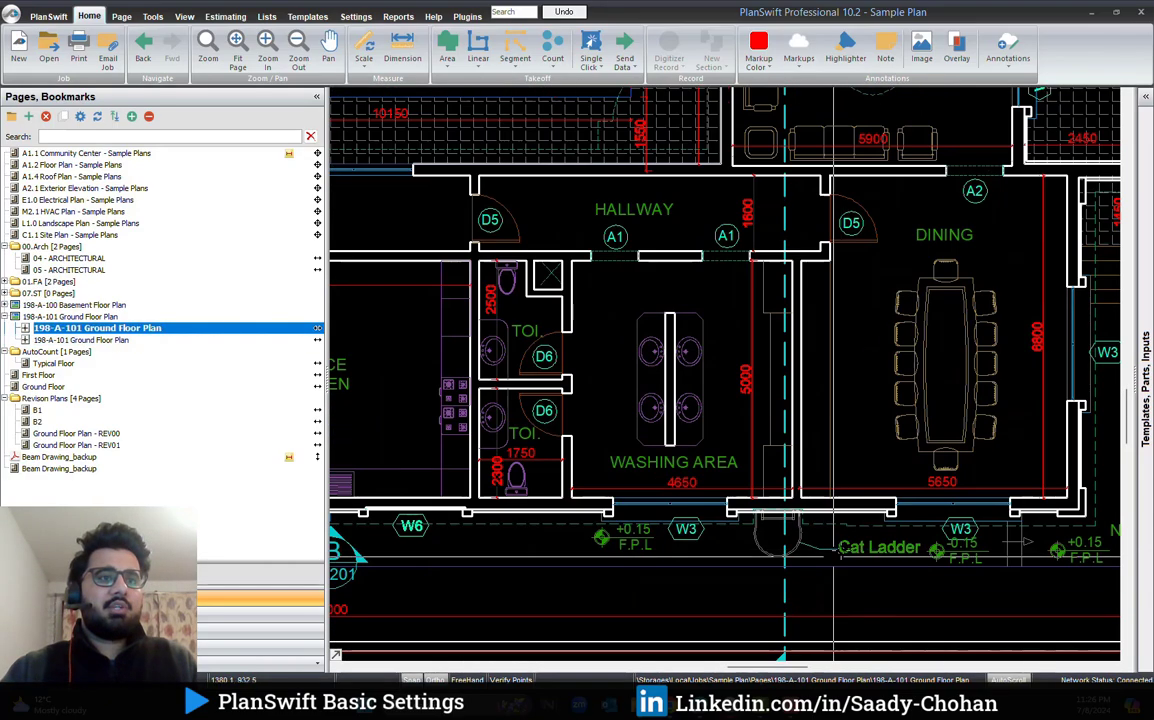
{"action": "scroll", "coordinate": [862, 410], "scroll_direction": "down", "scroll_amount": 1}
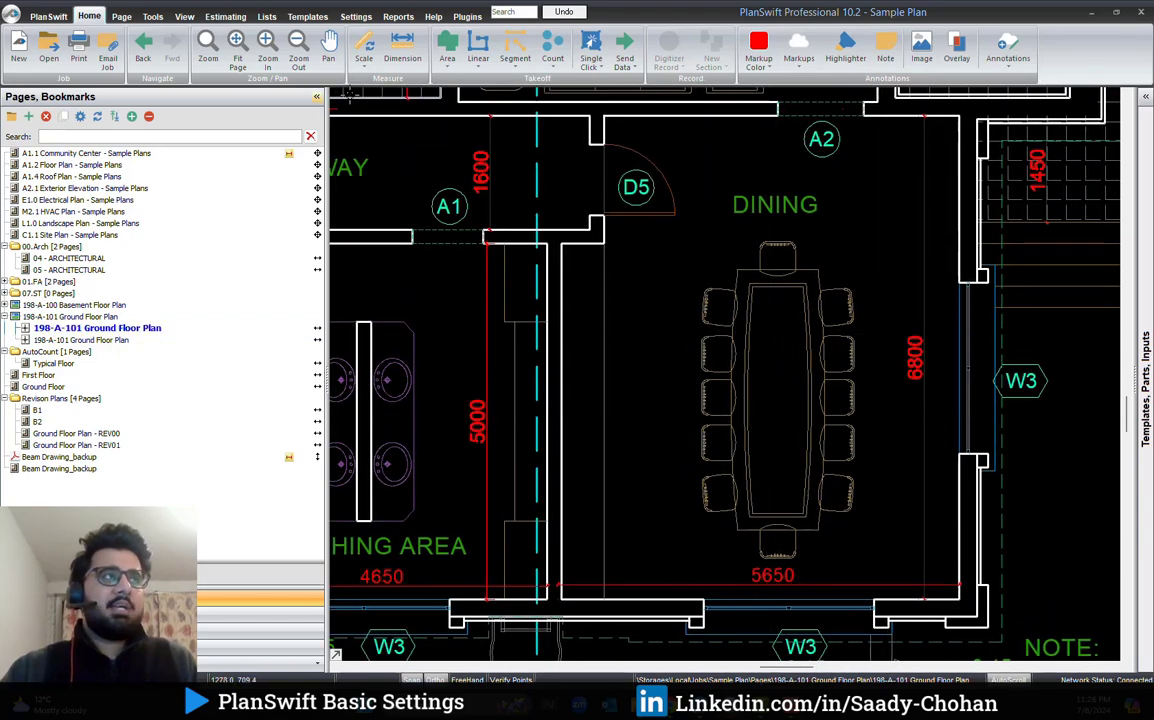
Go back to the previous page, then switch to the first 198-A-101 Ground Floor Plan page.
{"action": "left_click", "coordinate": [143, 50]}
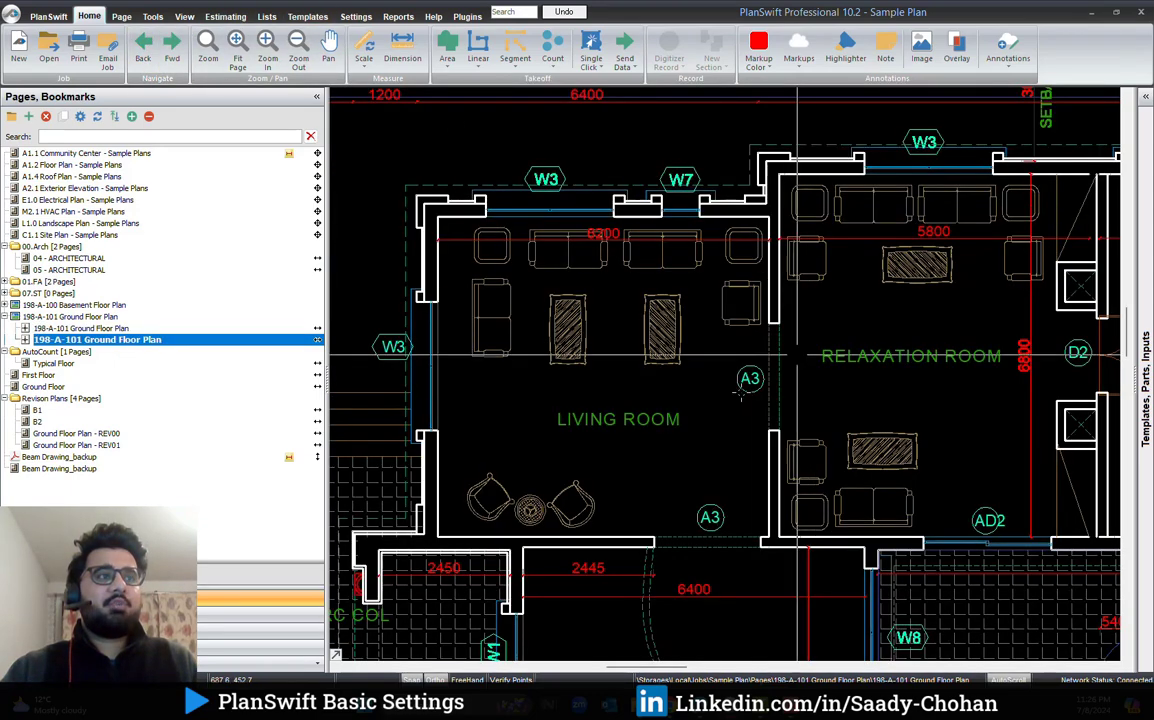
{"action": "scroll", "coordinate": [556, 266], "scroll_direction": "down", "scroll_amount": 5}
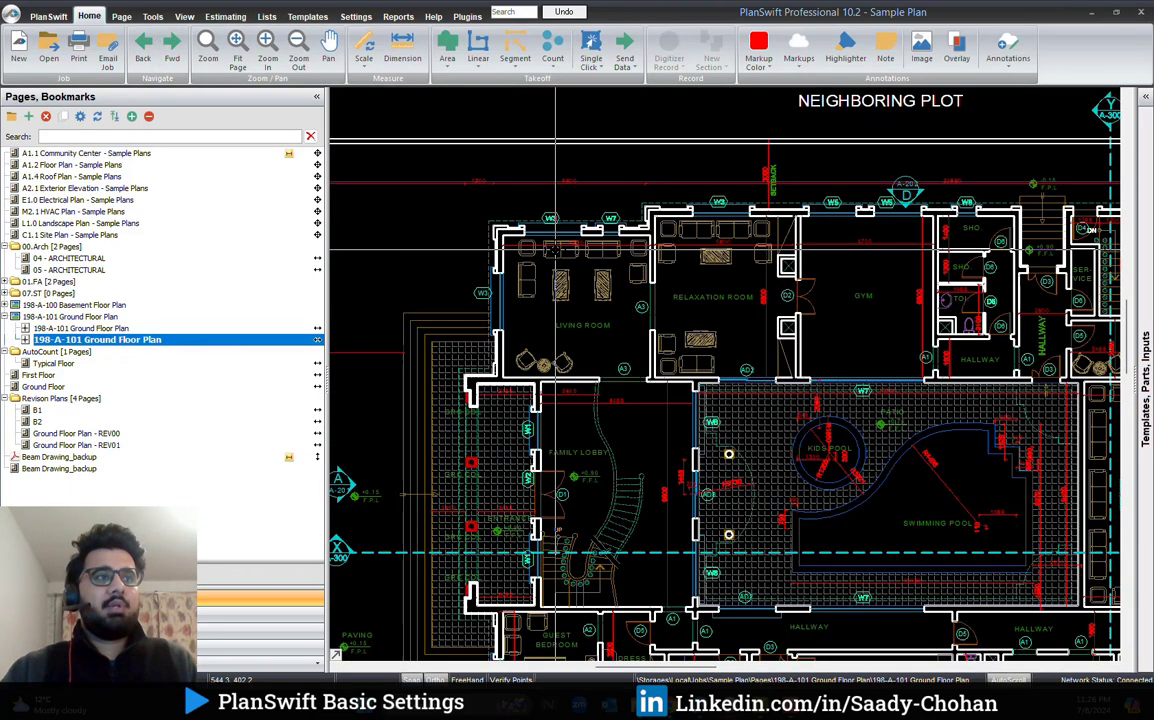
{"action": "scroll", "coordinate": [556, 250], "scroll_direction": "up", "scroll_amount": 5}
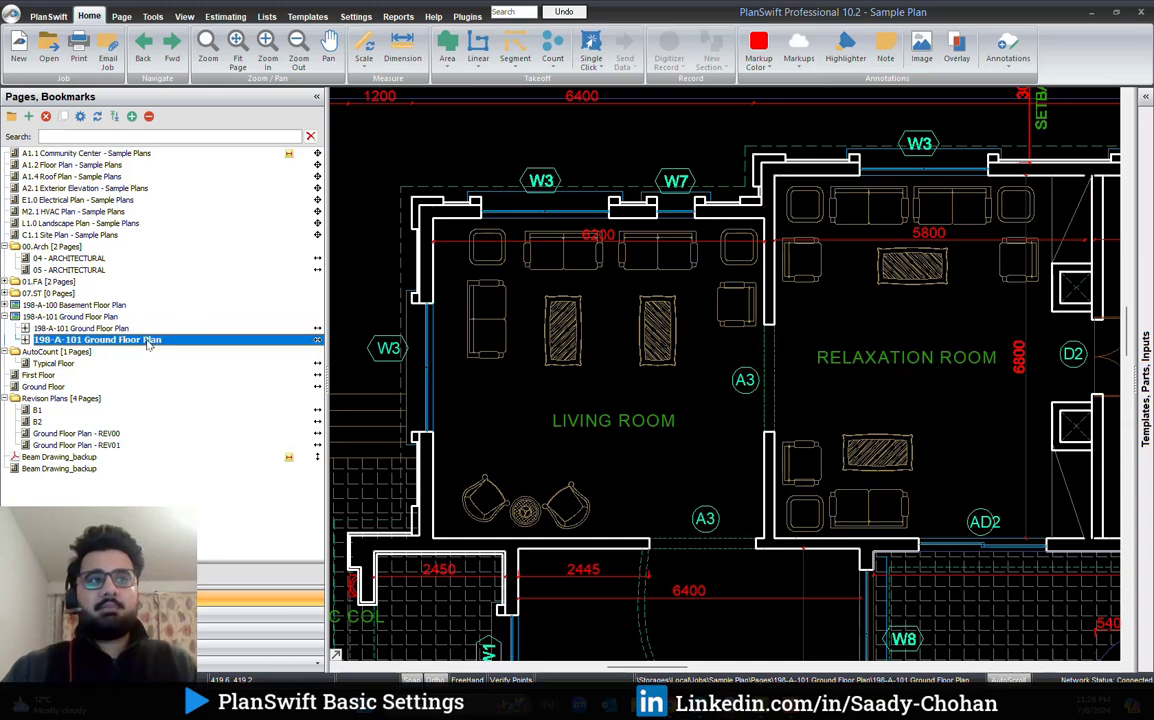
{"action": "left_click", "coordinate": [176, 331]}
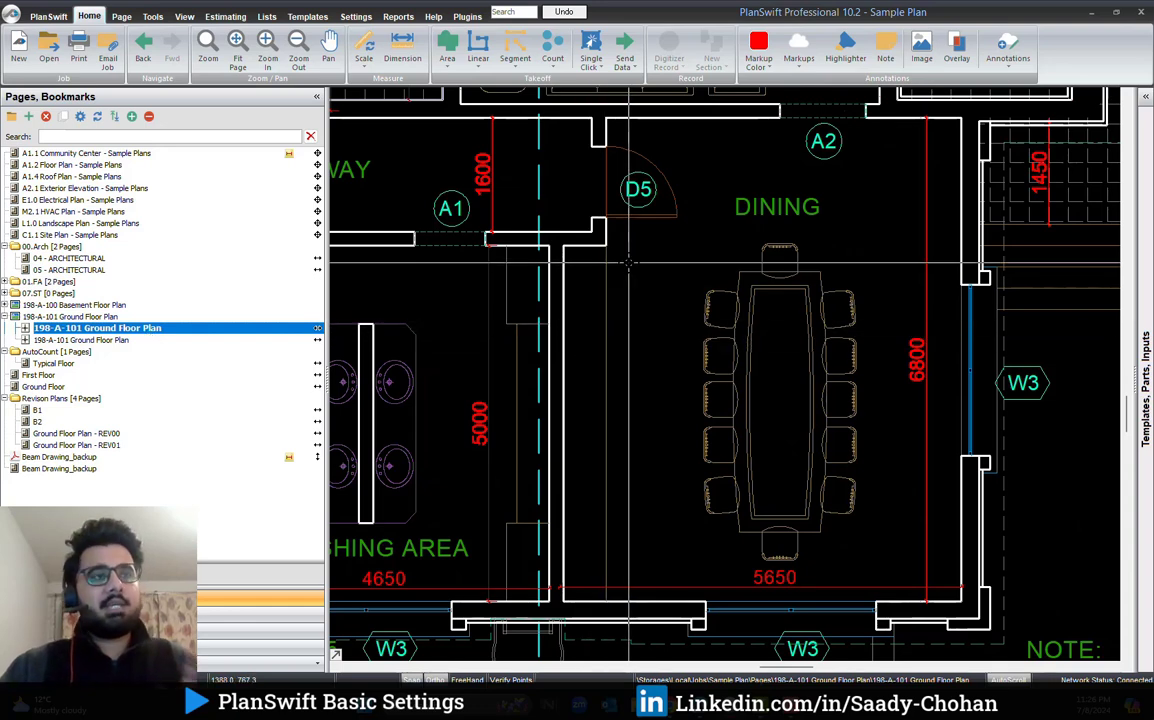
In General settings, keep Metric as measurement type and $ as default currency.
{"action": "left_click", "coordinate": [364, 18]}
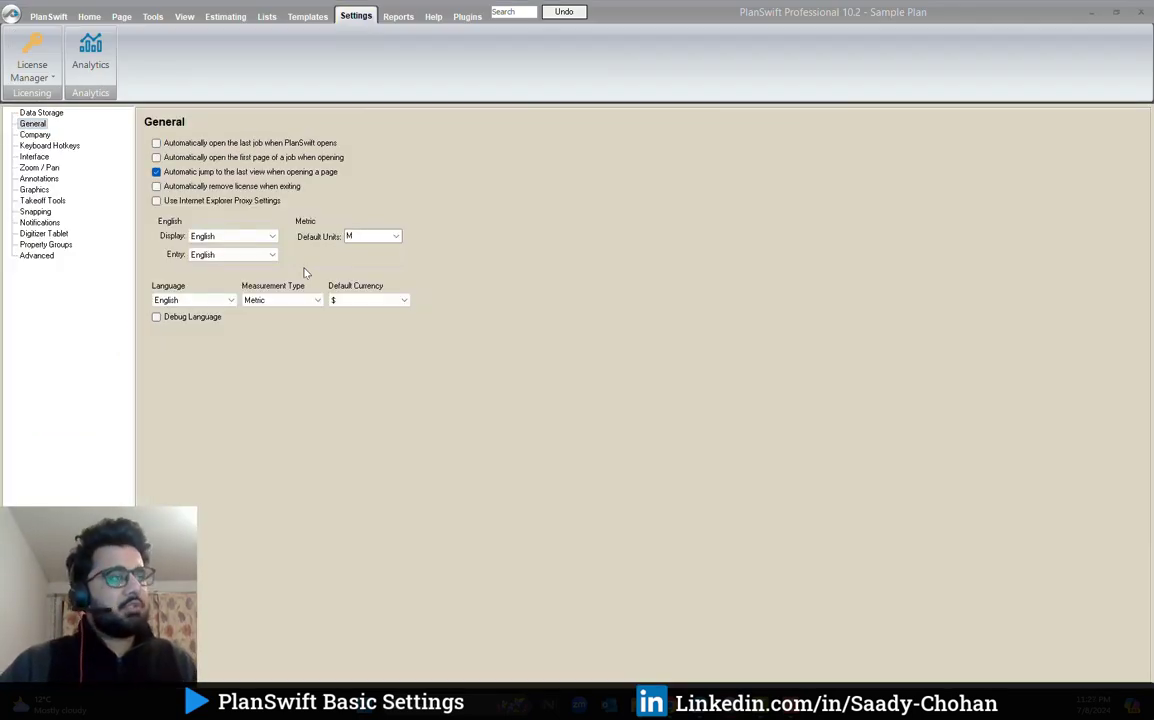
{"action": "left_click", "coordinate": [317, 300]}
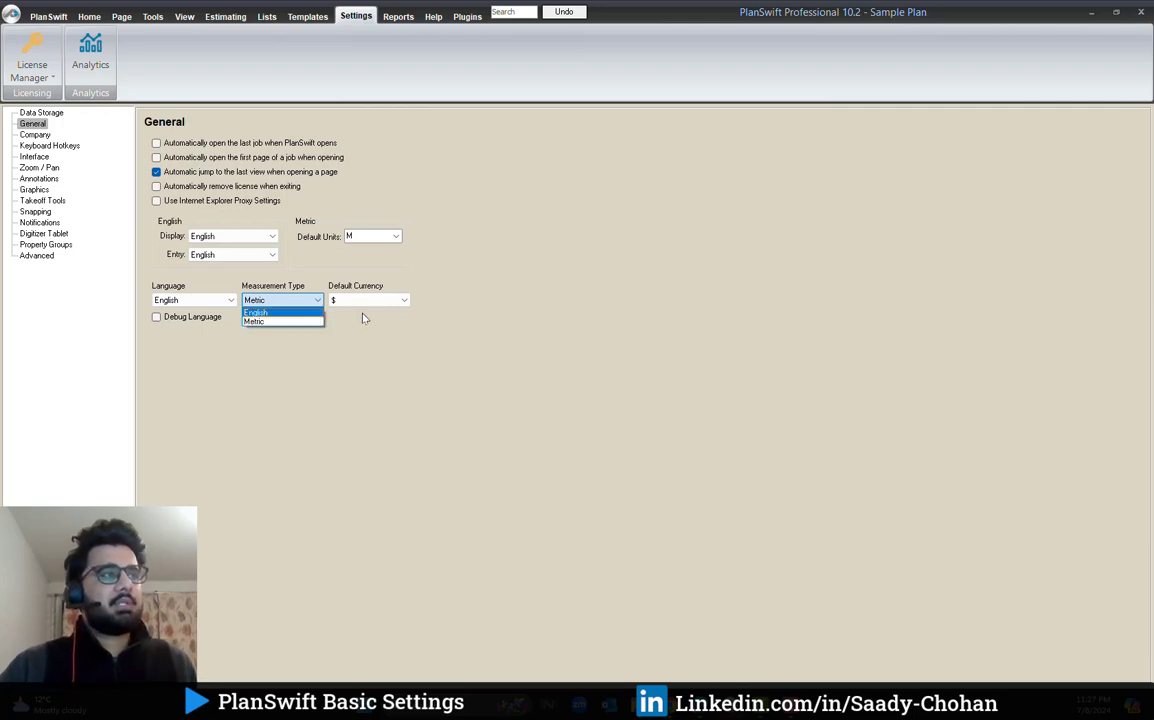
{"action": "left_click", "coordinate": [400, 301]}
{"action": "left_click", "coordinate": [405, 303]}
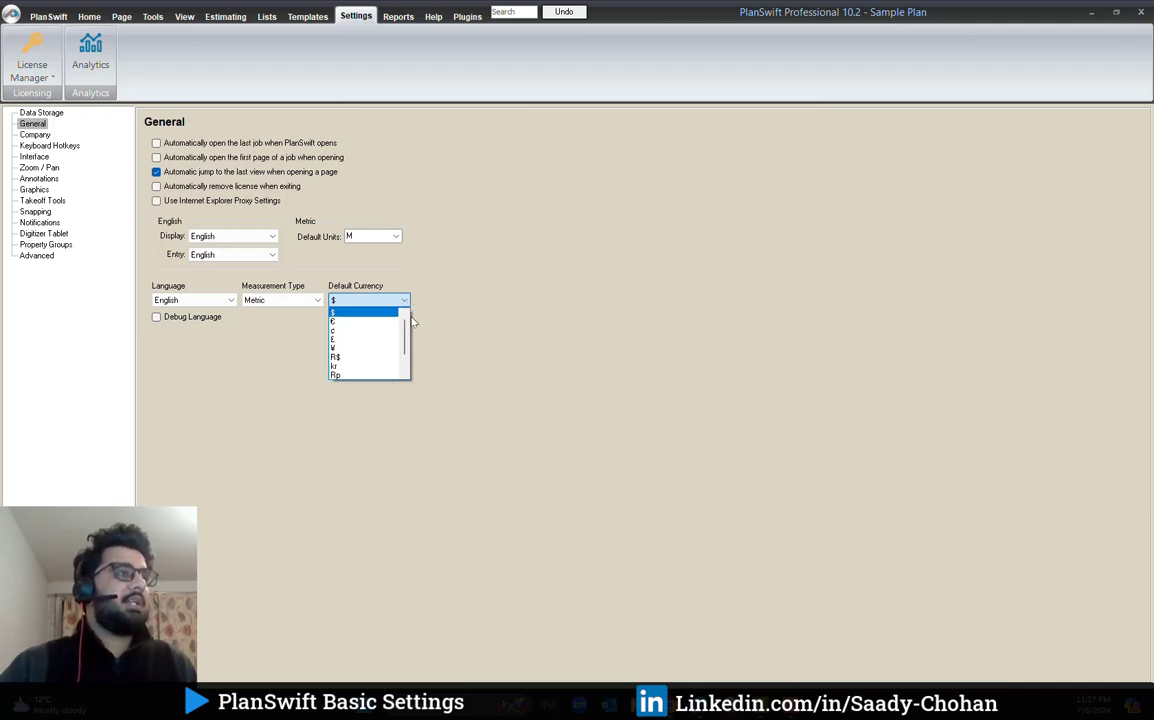
{"action": "mouse_move", "coordinate": [408, 322]}
{"action": "left_mouse_down"}
{"action": "mouse_move", "coordinate": [407, 370]}
{"action": "mouse_move", "coordinate": [407, 318]}
{"action": "left_mouse_up"}
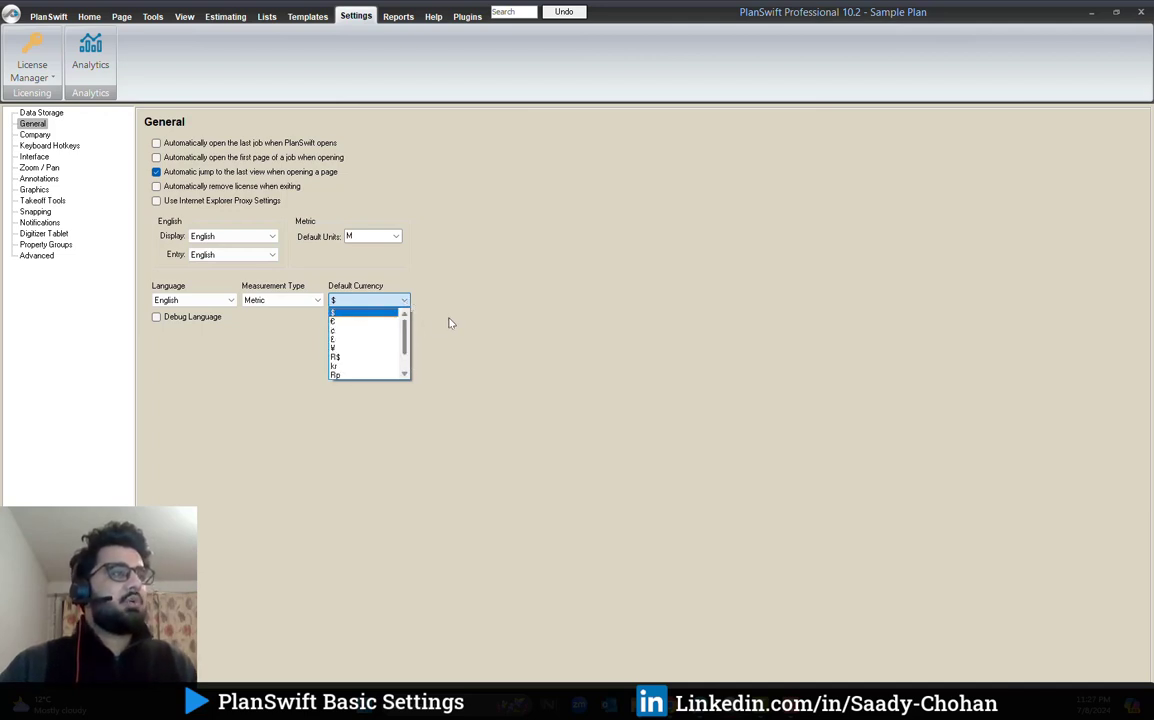
{"action": "left_click", "coordinate": [452, 322]}
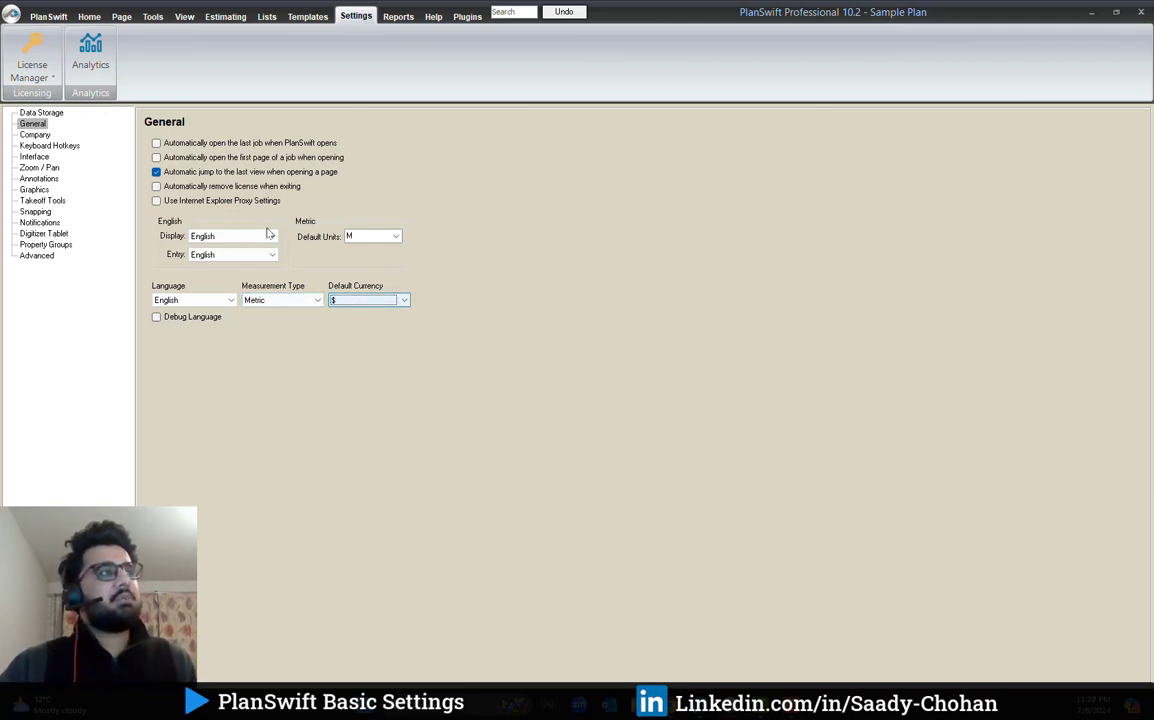
Change the Magnifier hotkey to M in Keyboard Hotkeys, then view the Interface settings.
{"action": "left_click", "coordinate": [48, 146]}
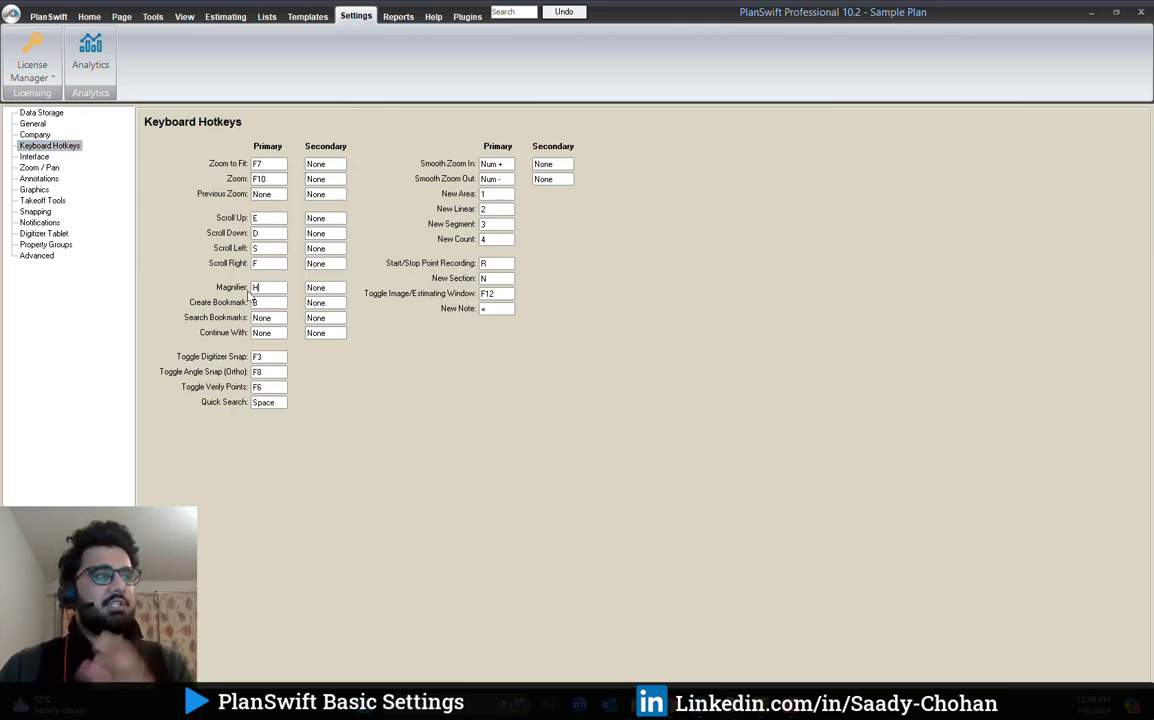
{"action": "key", "text": "BackSpace"}
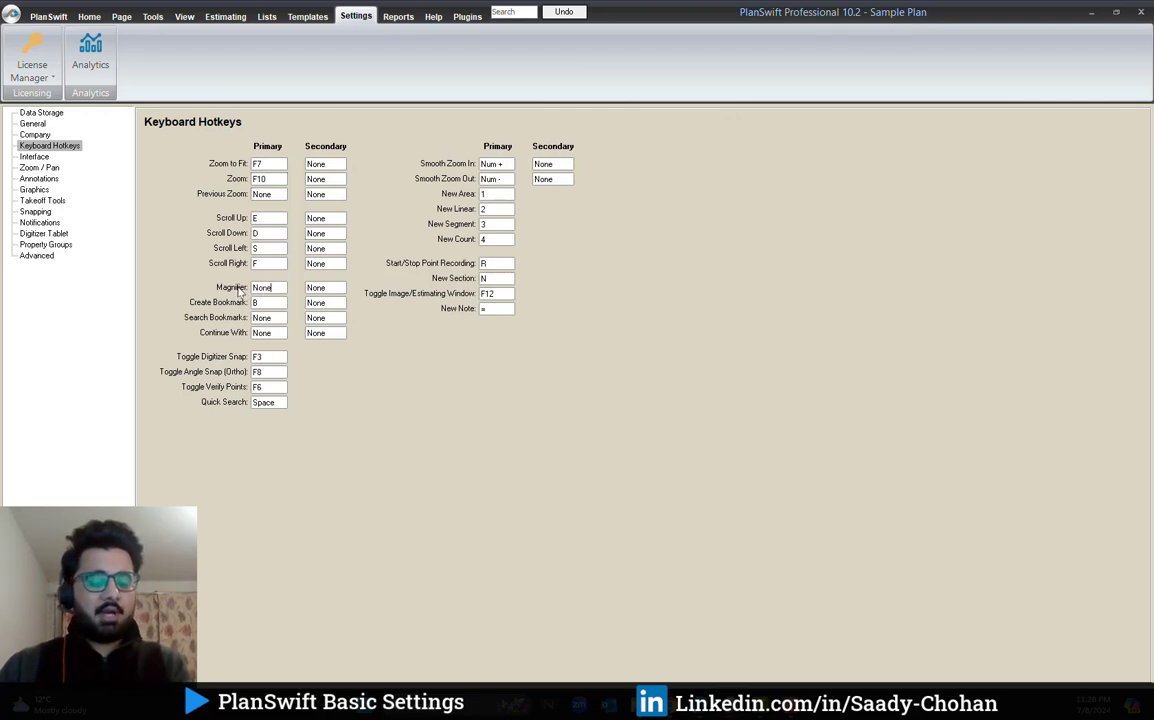
{"action": "key", "text": "m"}
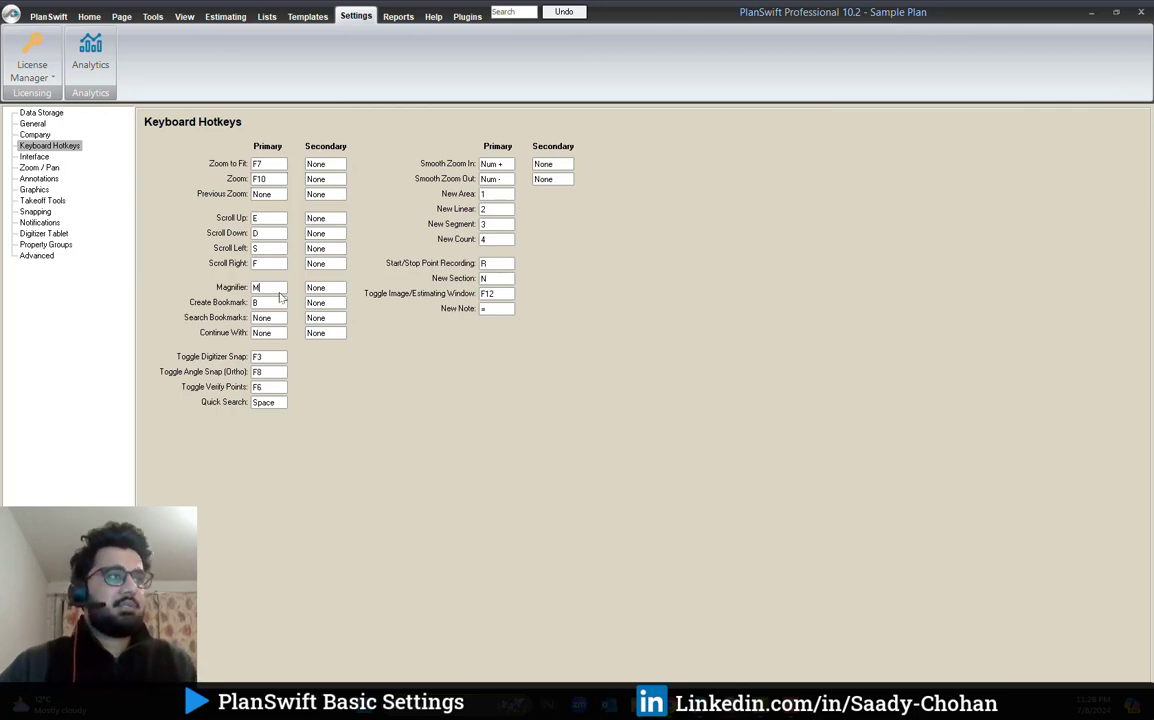
{"action": "left_click", "coordinate": [38, 158]}
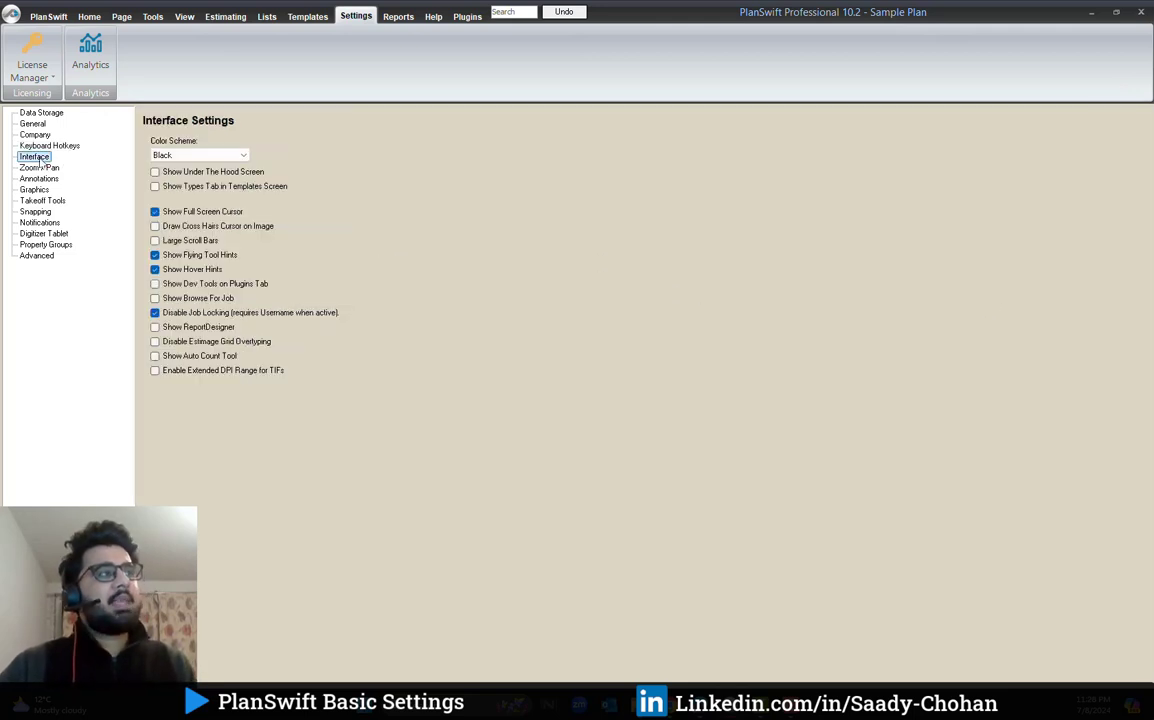
Try the Blue colour scheme, revert to Black, and check the plan view before returning to Interface settings.
{"action": "left_click", "coordinate": [244, 157]}
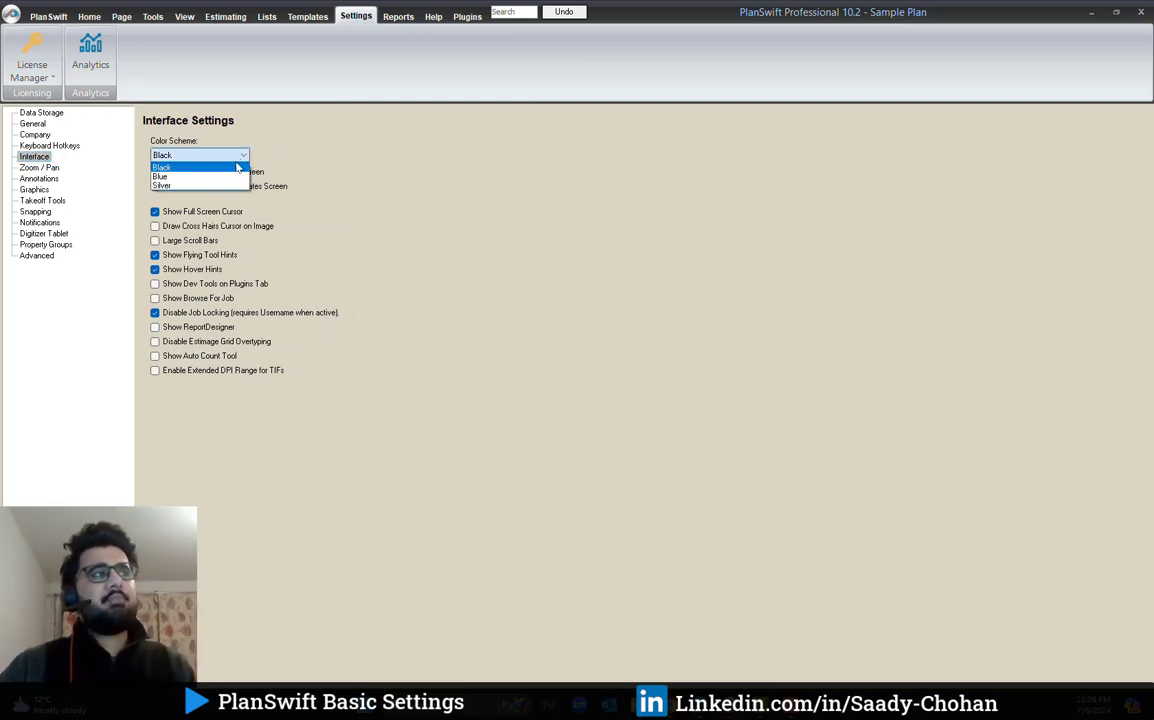
{"action": "left_click", "coordinate": [224, 177]}
{"action": "left_click", "coordinate": [226, 153]}
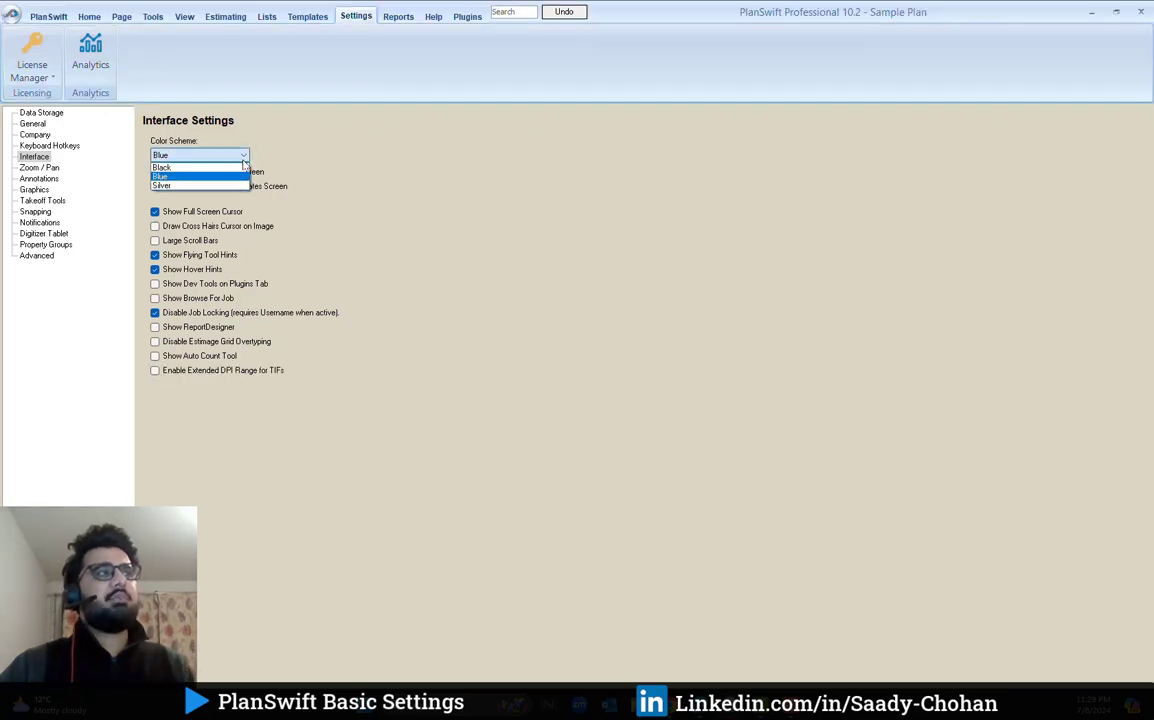
{"action": "left_click", "coordinate": [228, 166]}
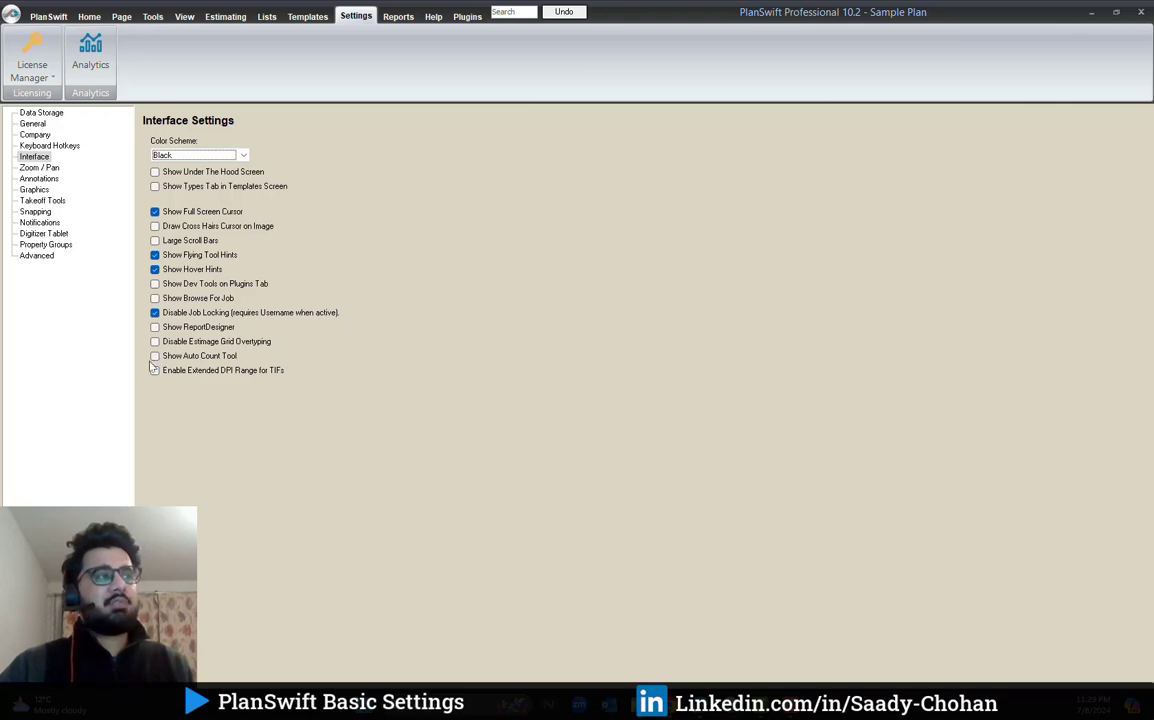
{"action": "left_click", "coordinate": [92, 15]}
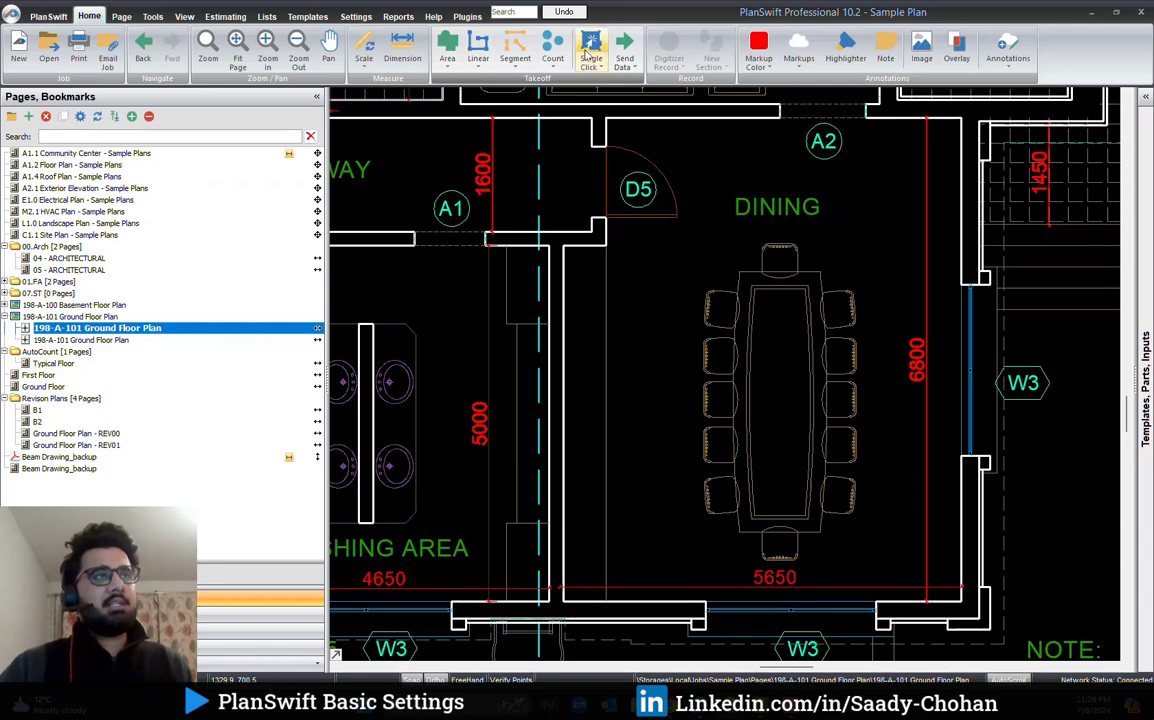
{"action": "left_click", "coordinate": [355, 16]}
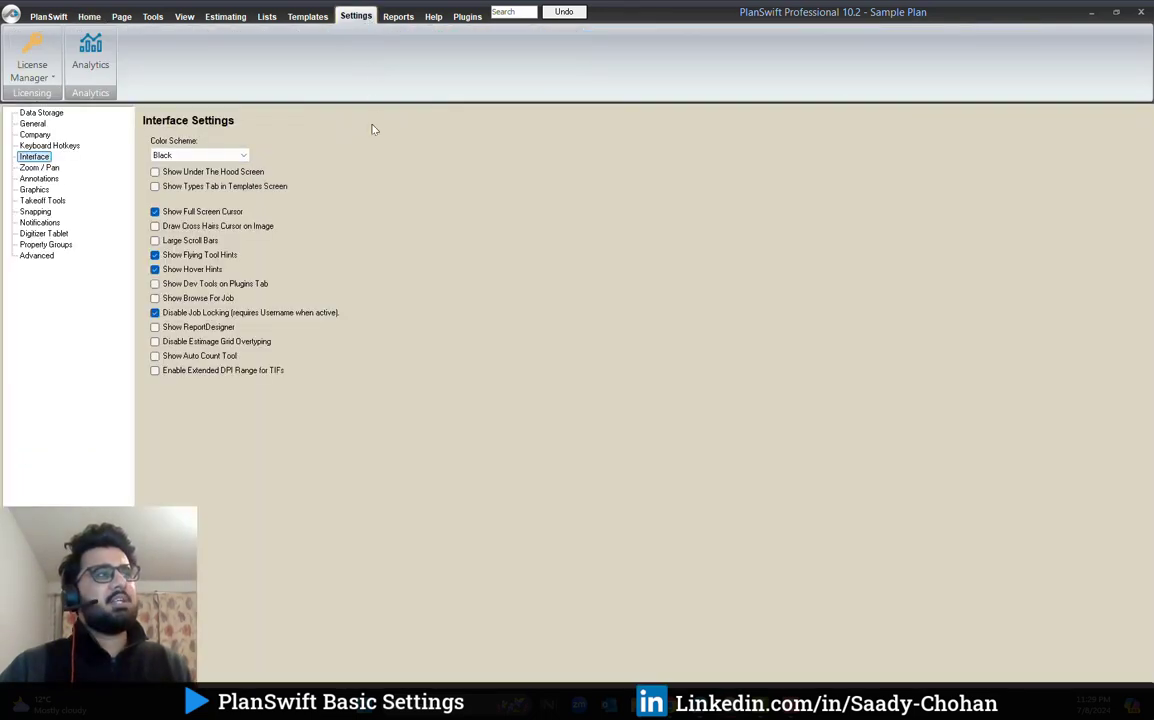
Turn on Show Auto Count Tool and open the First Floor plan page.
{"action": "left_click", "coordinate": [155, 356]}
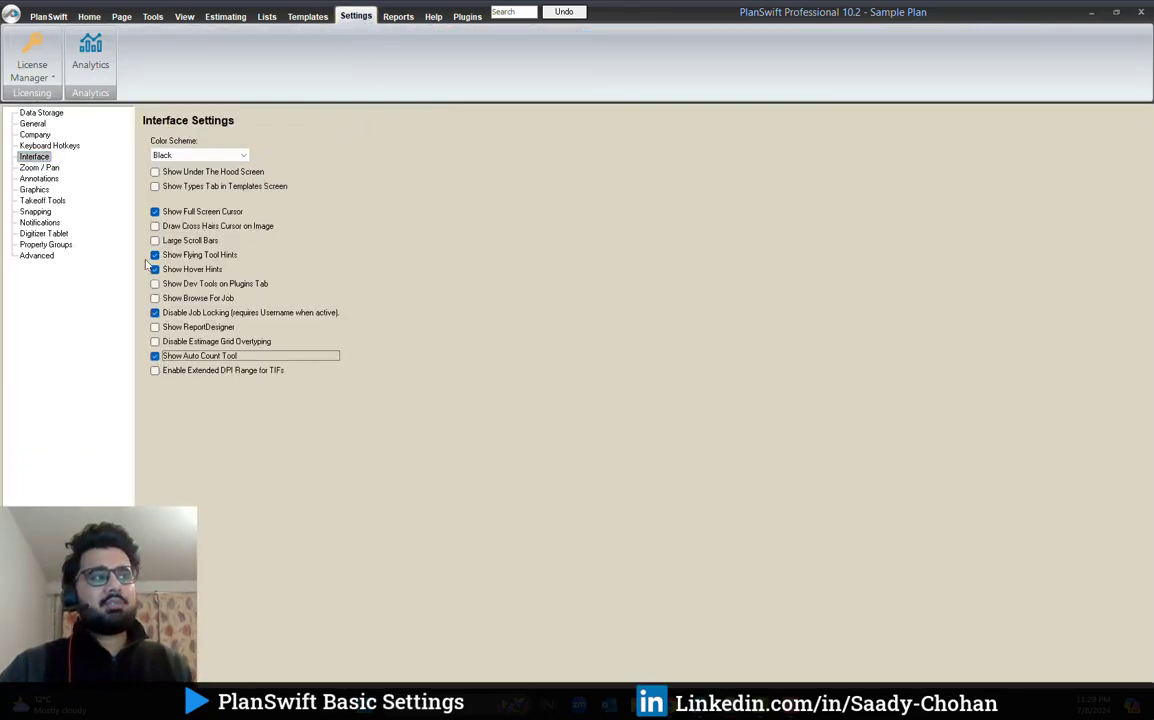
{"action": "left_click", "coordinate": [89, 16]}
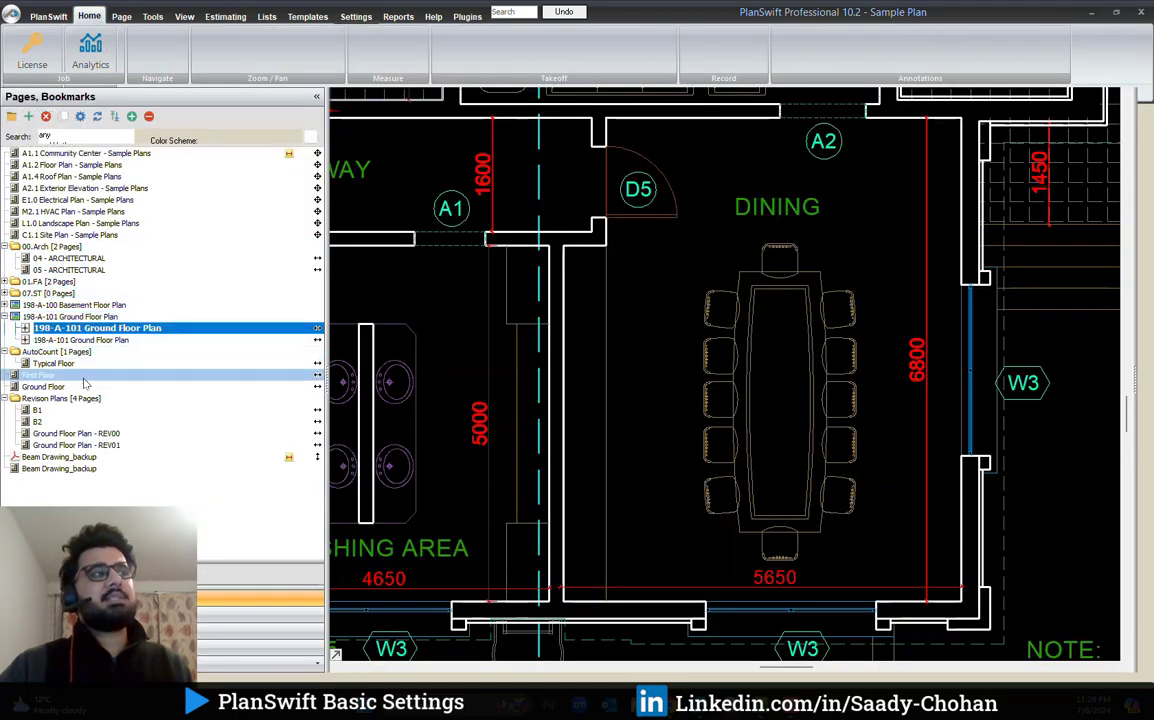
{"action": "left_click", "coordinate": [83, 377]}
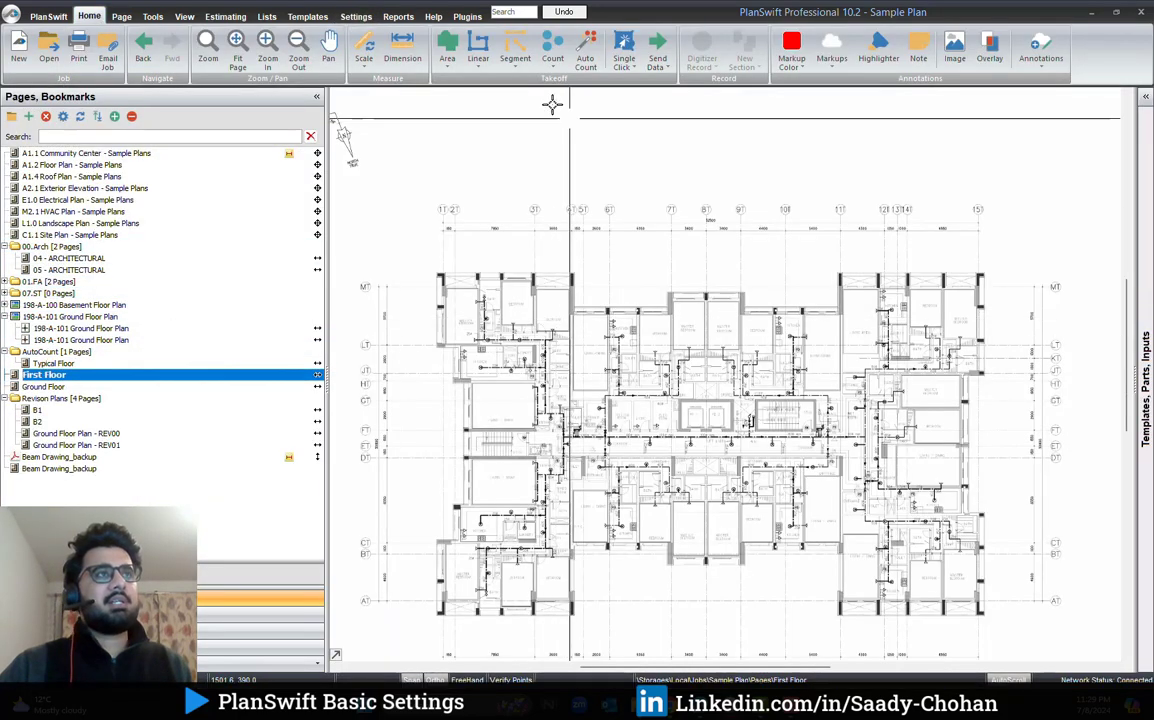
{"action": "left_click", "coordinate": [355, 16]}
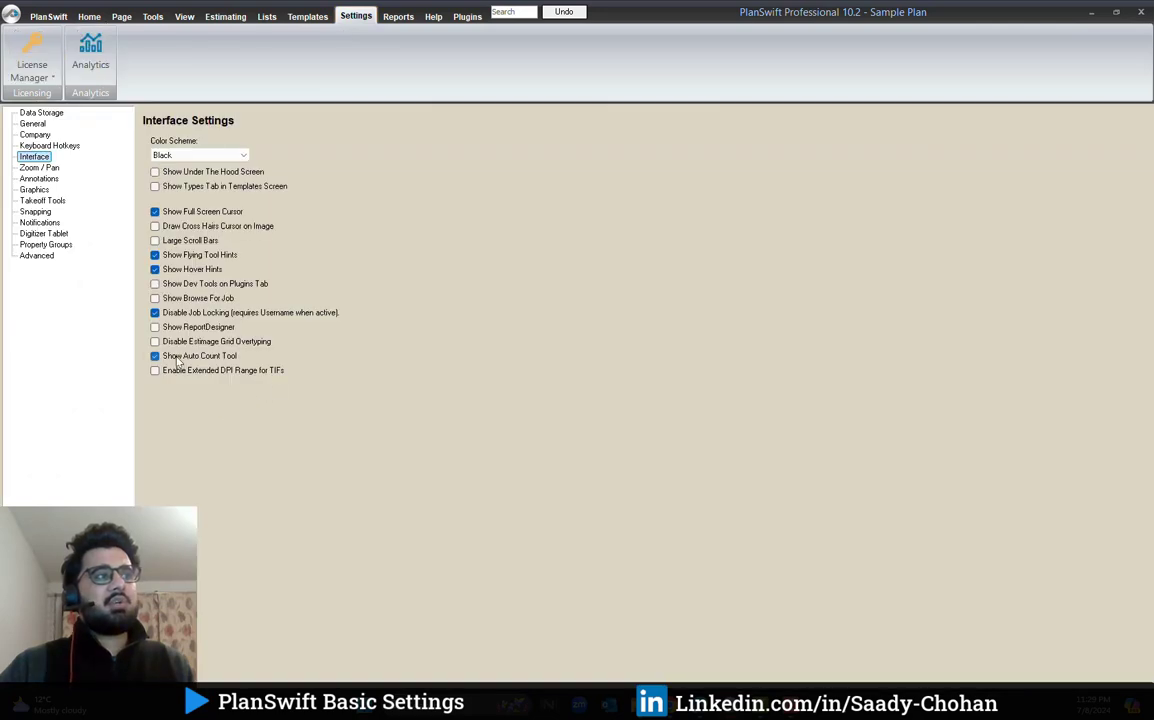
{"action": "left_click", "coordinate": [89, 16]}
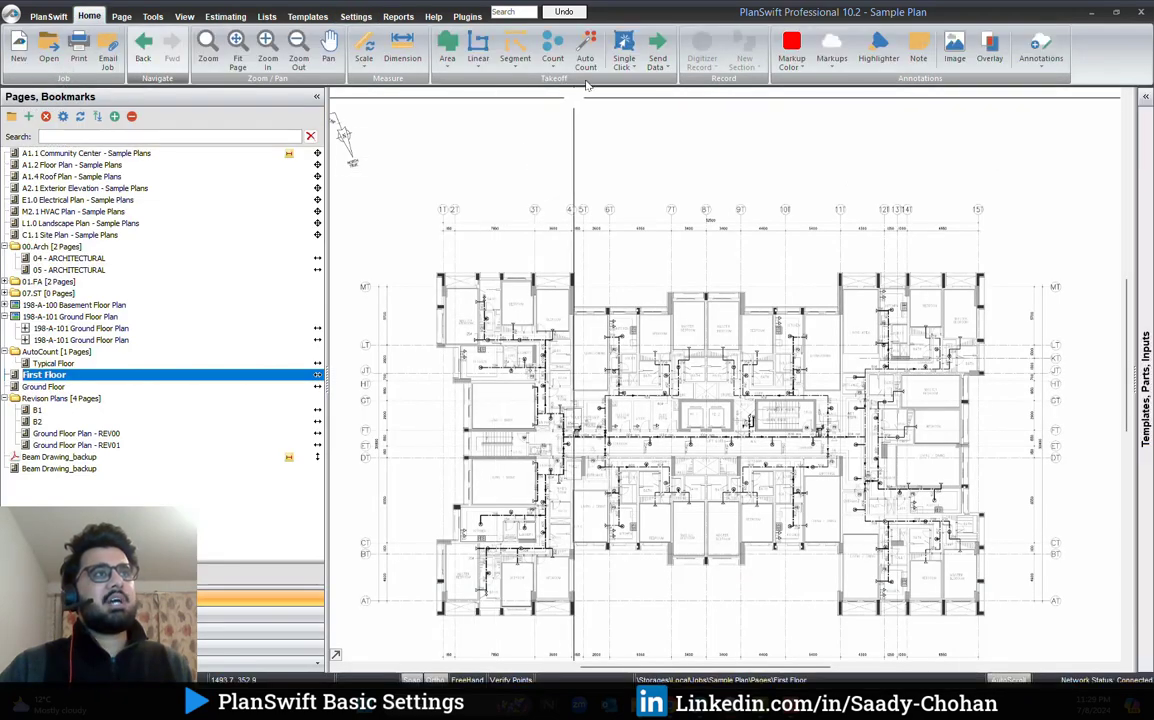
Open and close the Auto Count window, then enable Extended DPI Range for TIFs.
{"action": "left_click", "coordinate": [585, 52]}
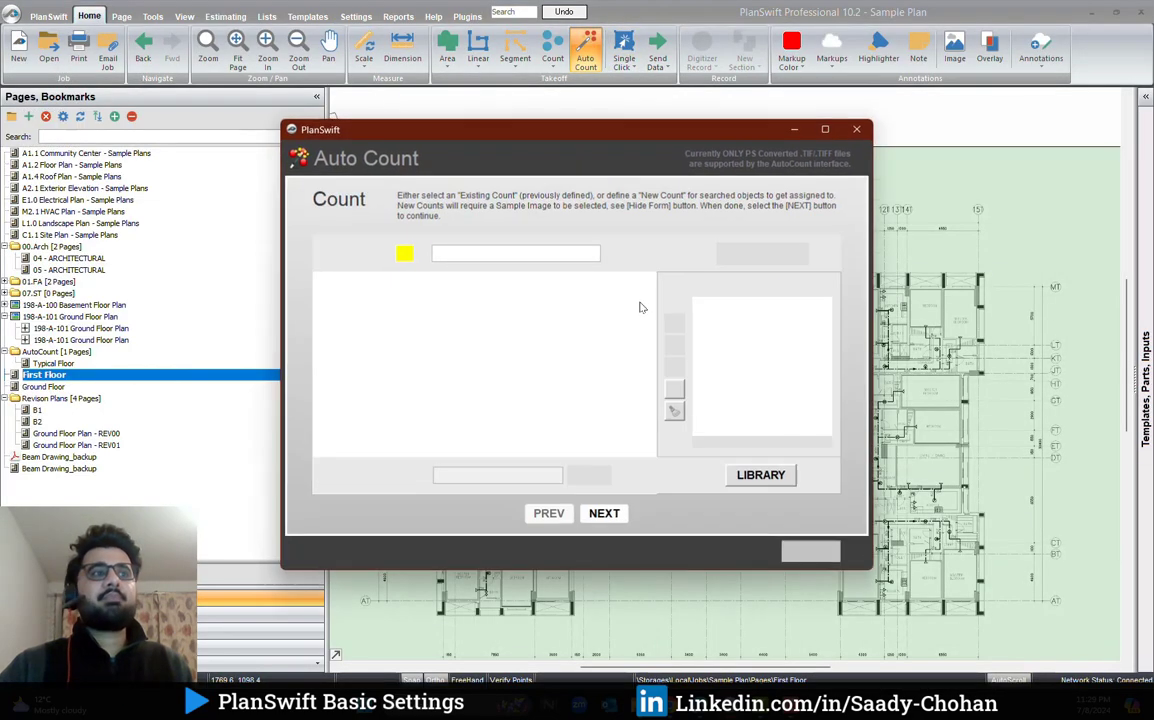
{"action": "left_click", "coordinate": [809, 551]}
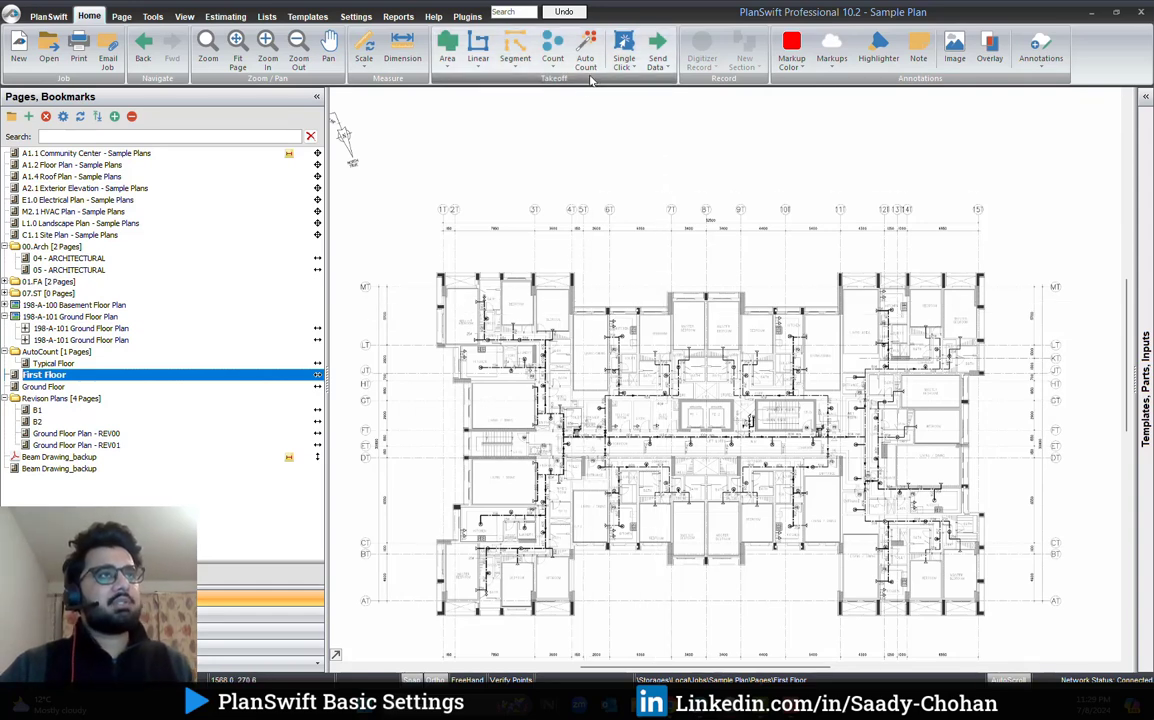
{"action": "left_click", "coordinate": [357, 17]}
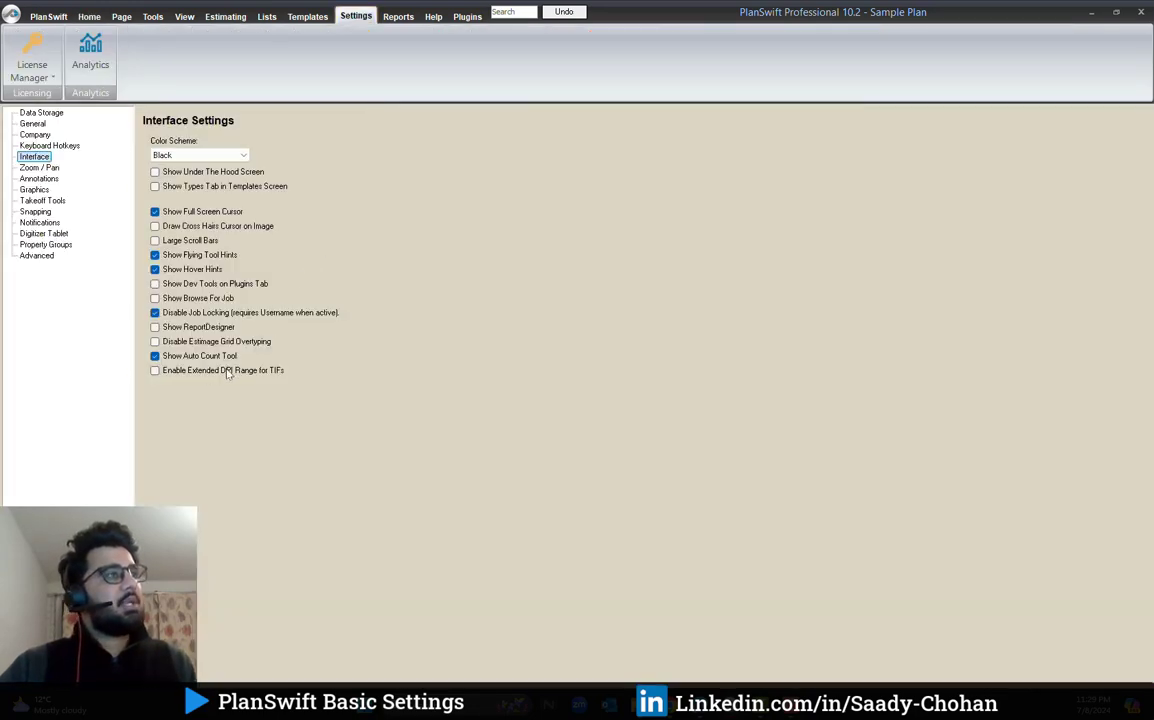
{"action": "left_click", "coordinate": [156, 374]}
{"action": "left_click", "coordinate": [89, 17]}
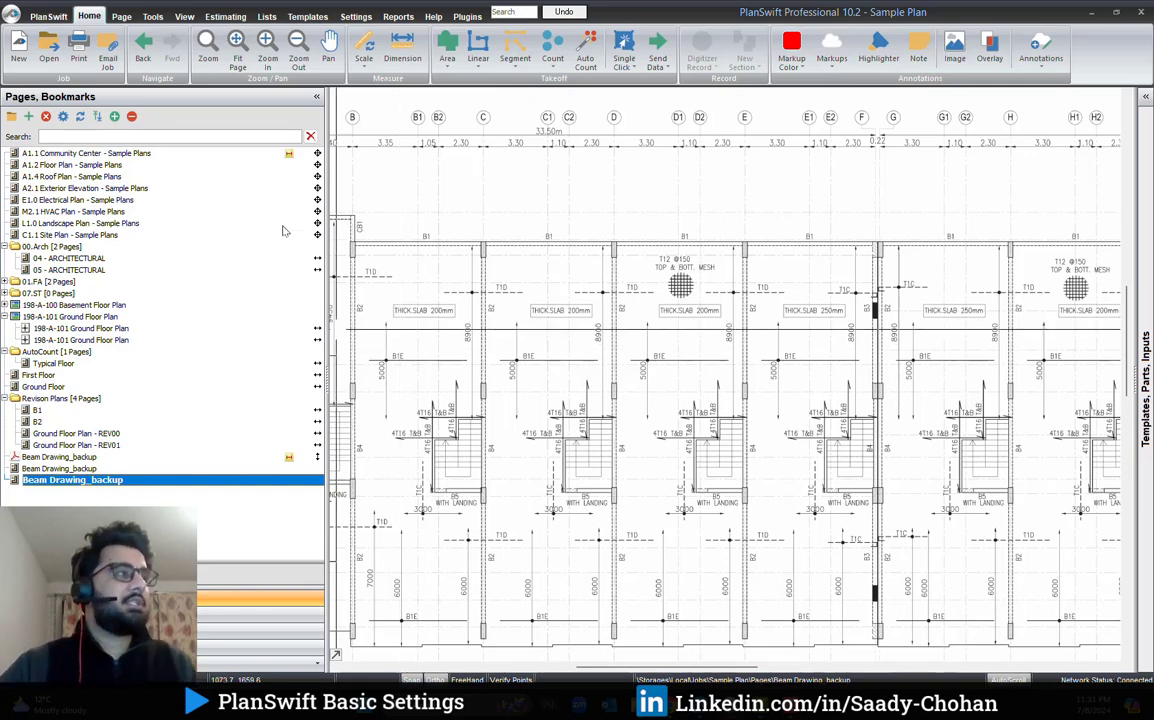
{"action": "left_click", "coordinate": [28, 116]}
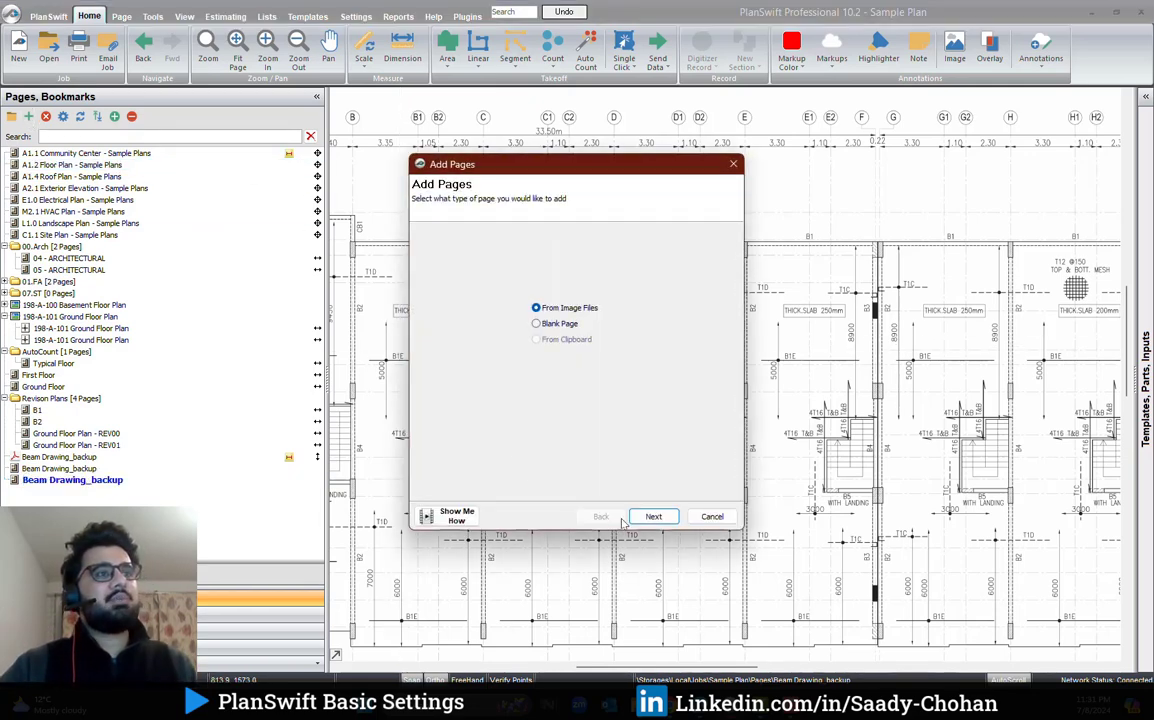
{"action": "left_click", "coordinate": [653, 517]}
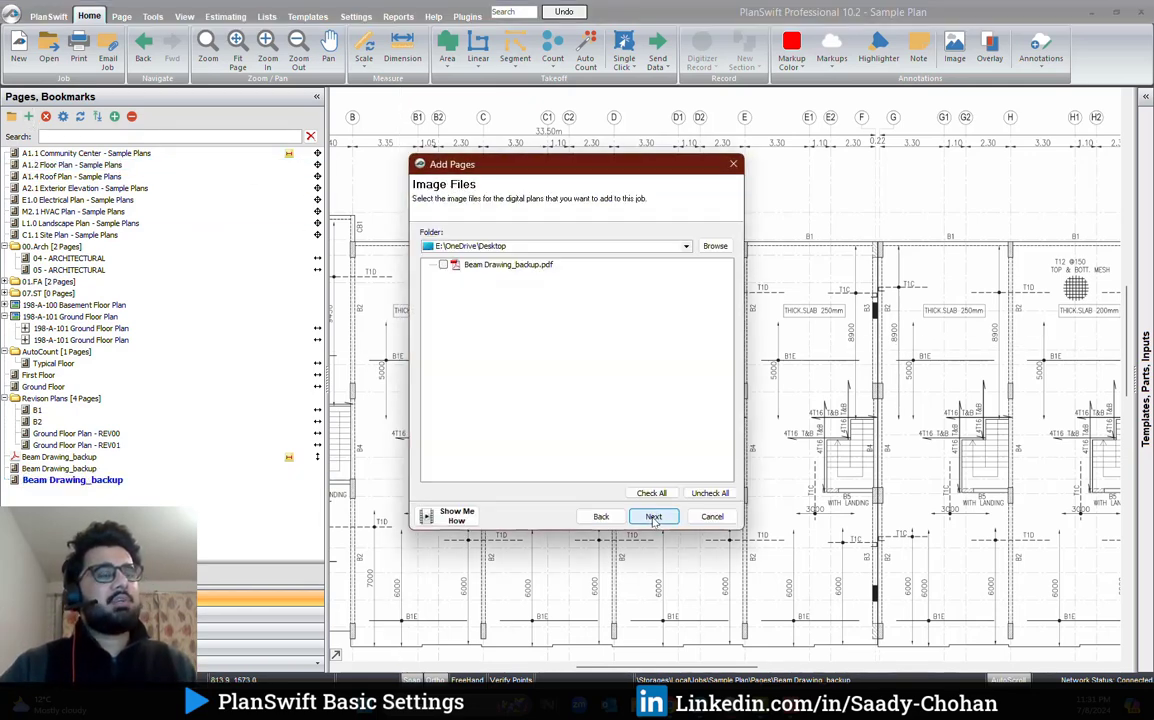
{"action": "left_click", "coordinate": [443, 264]}
{"action": "left_click", "coordinate": [653, 517]}
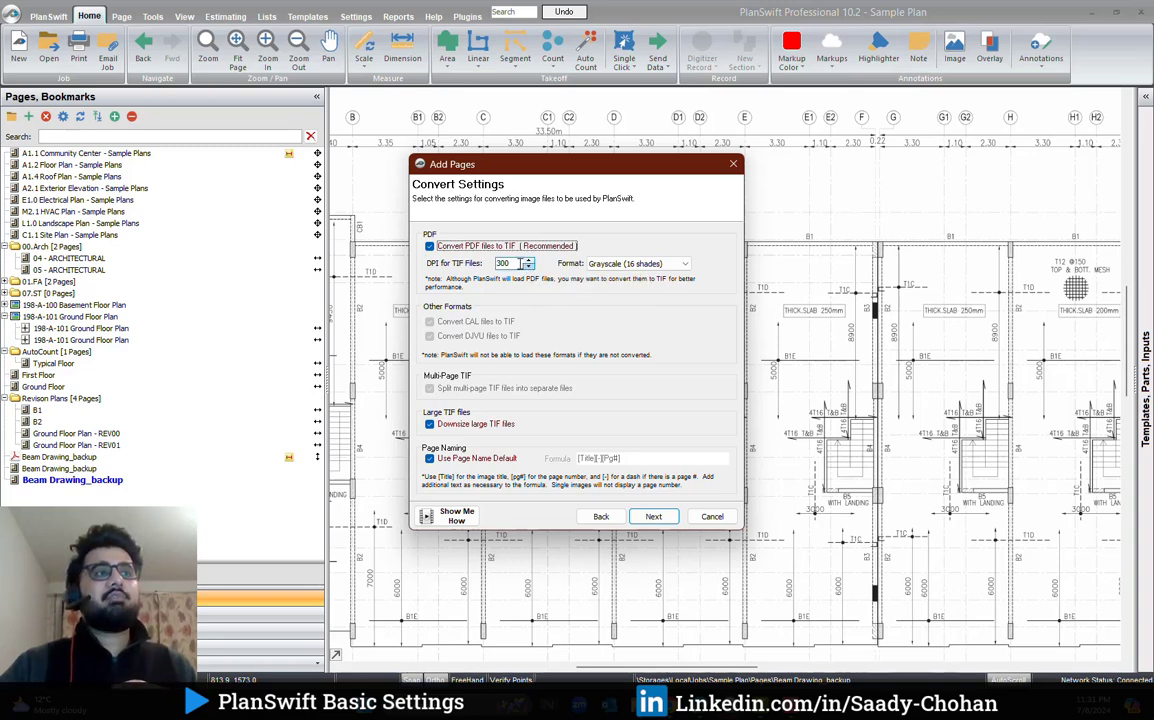
{"action": "left_click_drag", "start_coordinate": [512, 263], "coordinate": [492, 263]}
{"action": "type", "text": "350"}
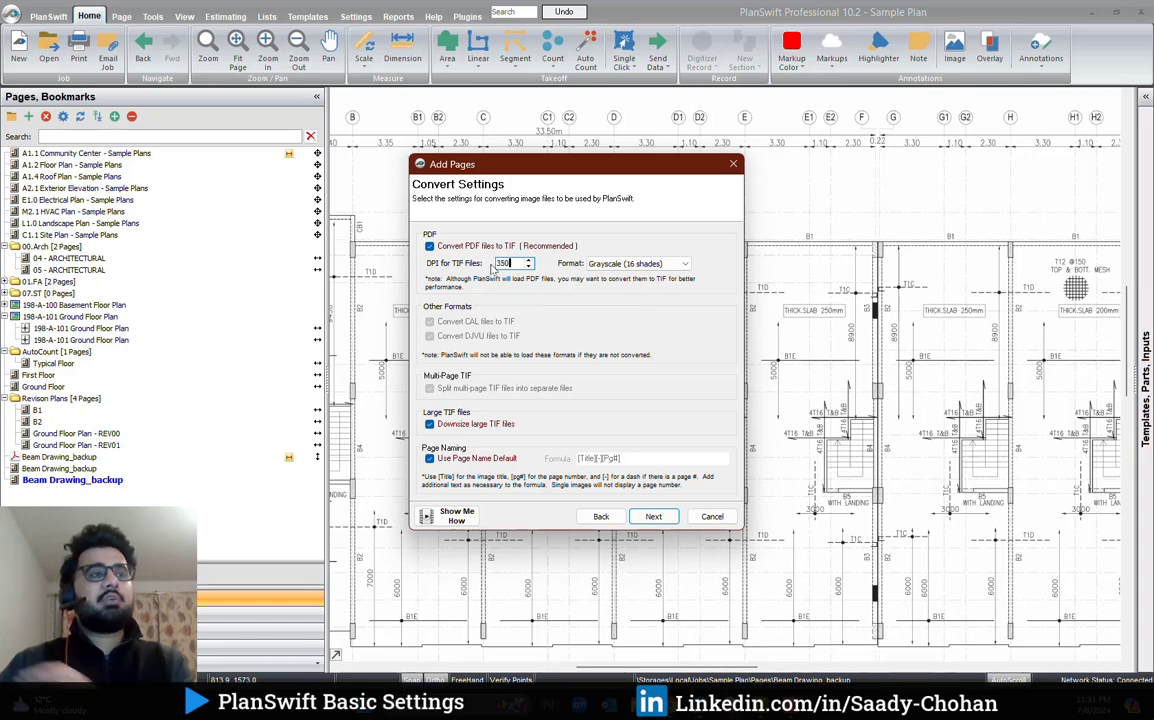
{"action": "left_click", "coordinate": [711, 517]}
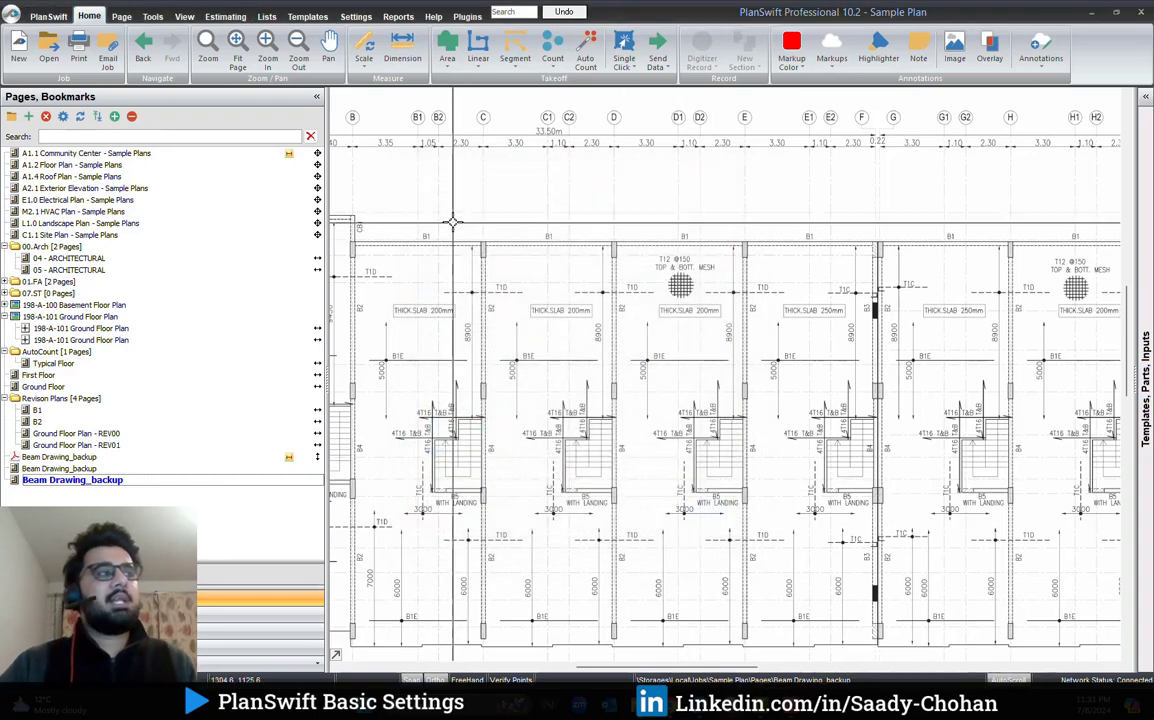
Review the Zoom / Pan and Annotations settings, then open the First Floor plan page.
{"action": "left_click", "coordinate": [355, 16]}
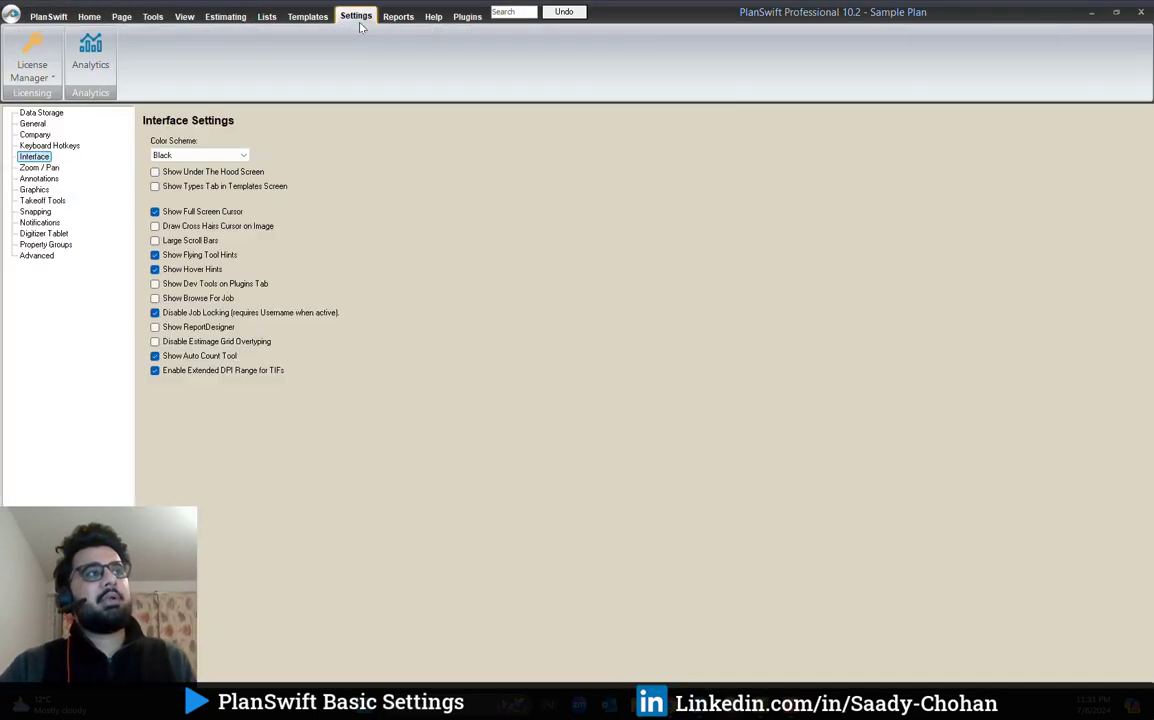
{"action": "left_click", "coordinate": [46, 167]}
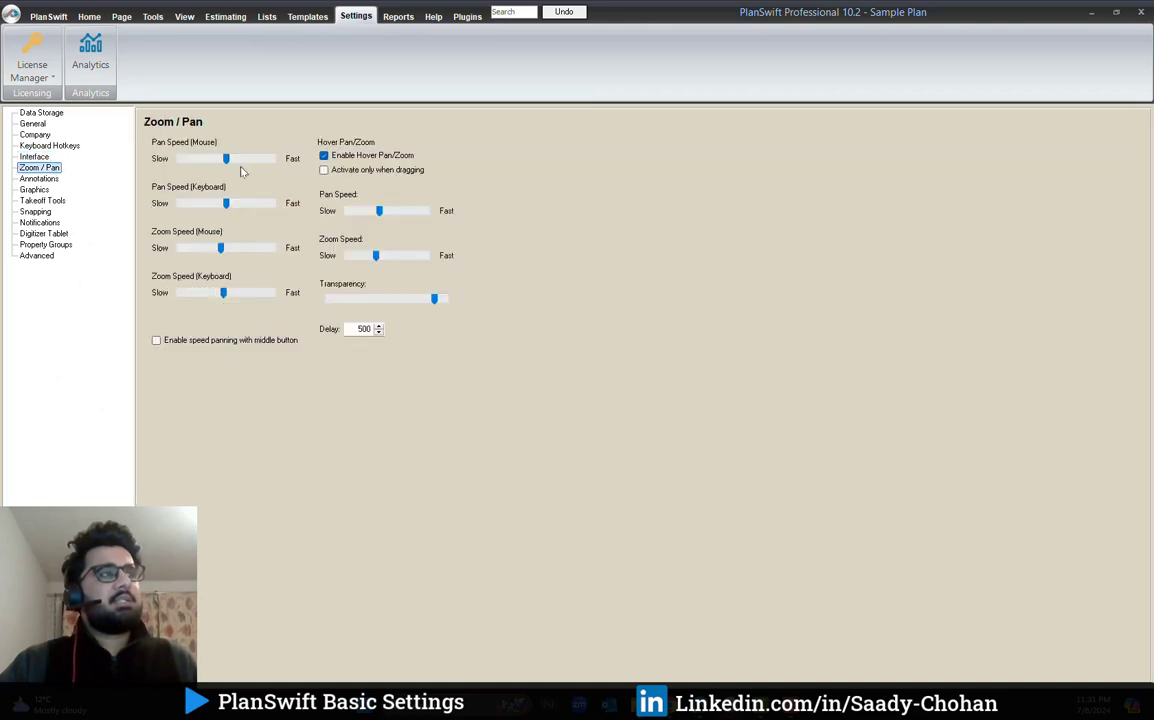
{"action": "left_click", "coordinate": [40, 178]}
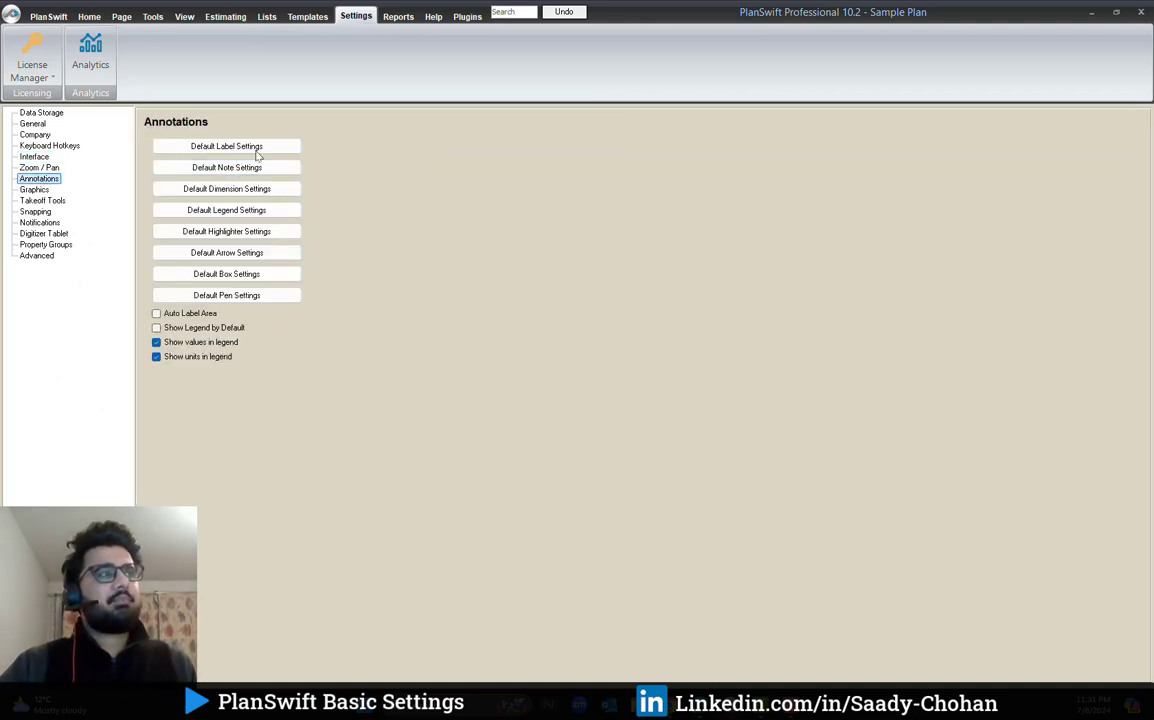
{"action": "left_click", "coordinate": [89, 16]}
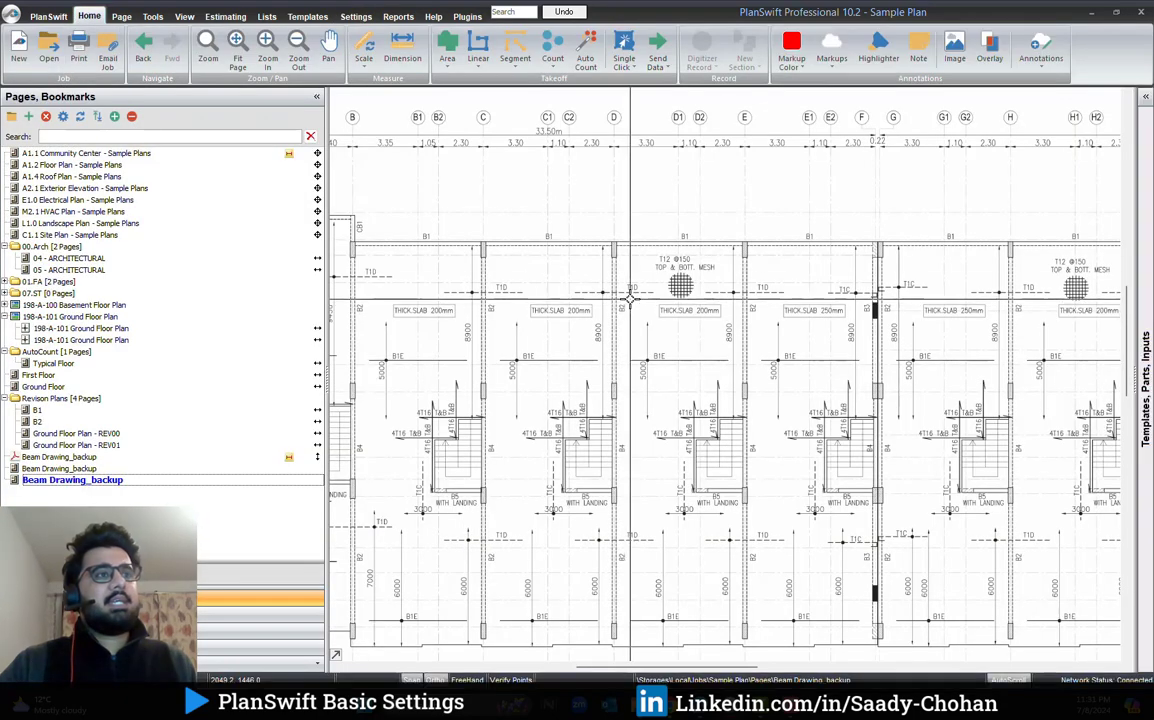
{"action": "left_click", "coordinate": [44, 374]}
Draw a new area takeoff on the First Floor plan by placing its corner points.
{"action": "left_click", "coordinate": [585, 50]}
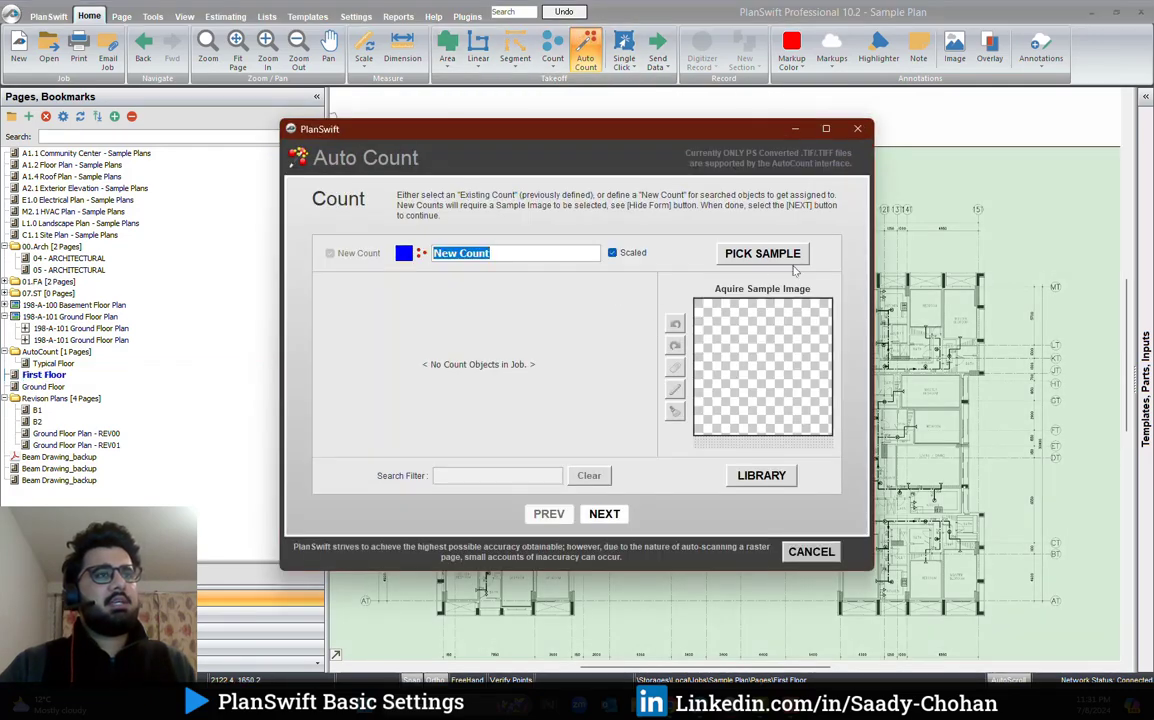
{"action": "left_click", "coordinate": [857, 128]}
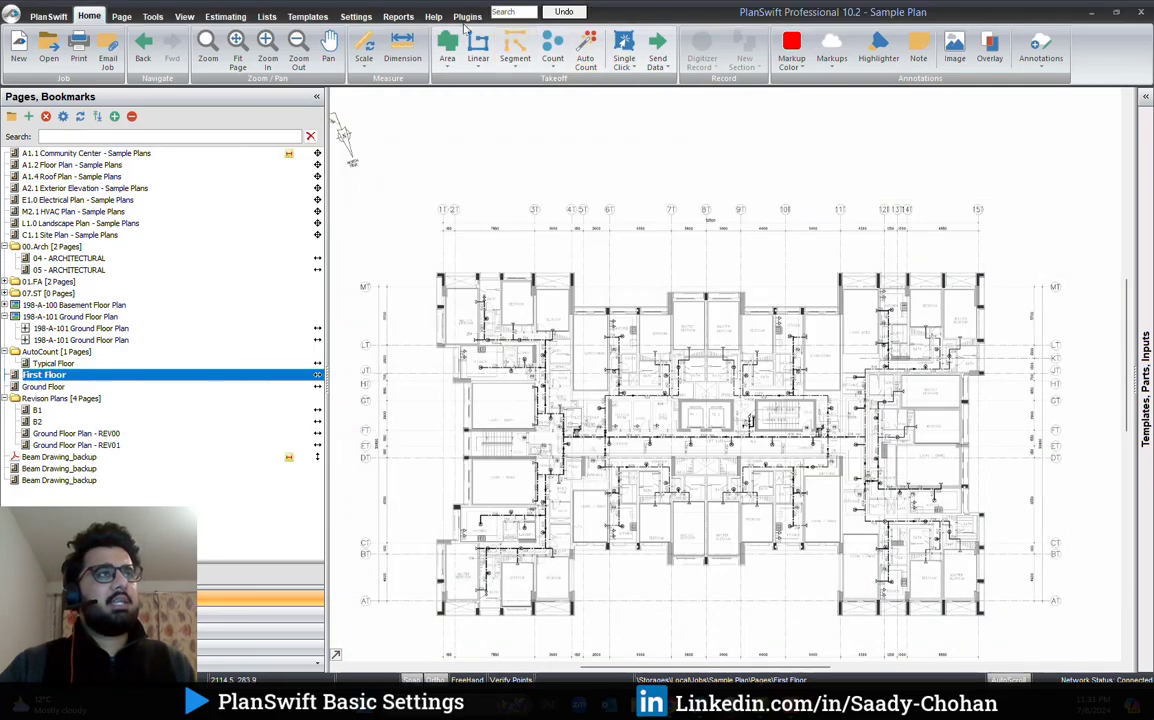
{"action": "left_click", "coordinate": [447, 50]}
{"action": "left_click", "coordinate": [672, 402]}
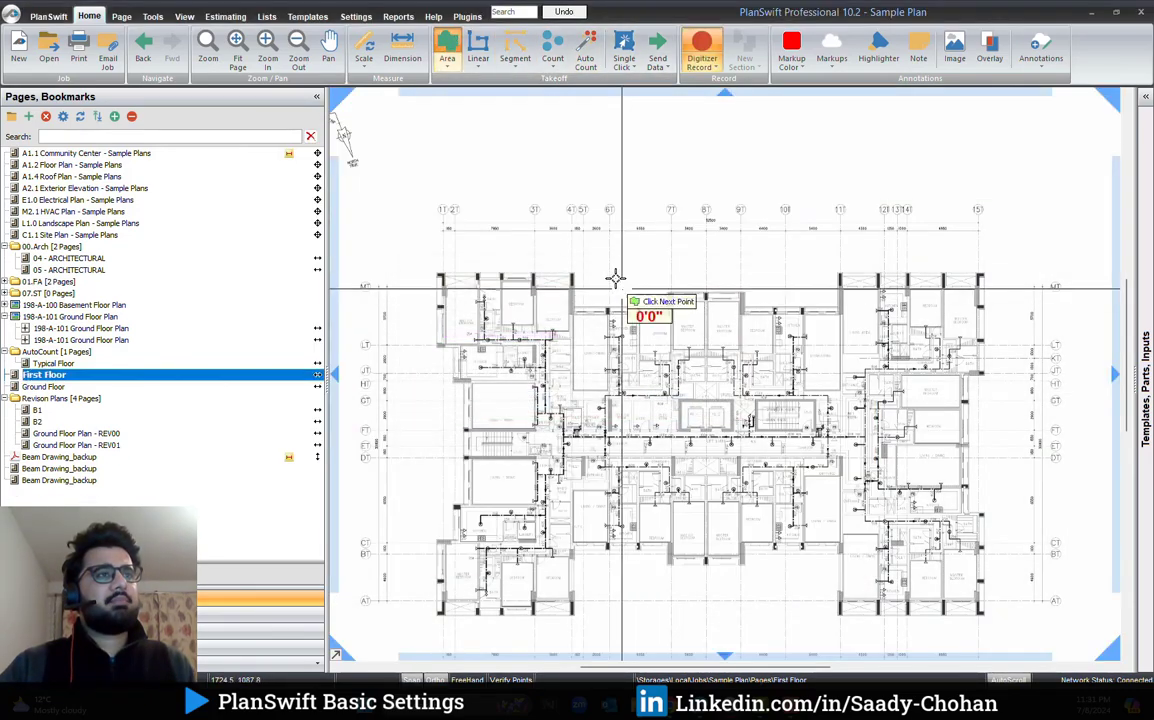
{"action": "left_click", "coordinate": [602, 265]}
{"action": "left_click", "coordinate": [663, 265]}
{"action": "left_click", "coordinate": [663, 342]}
{"action": "right_click", "coordinate": [604, 345]}
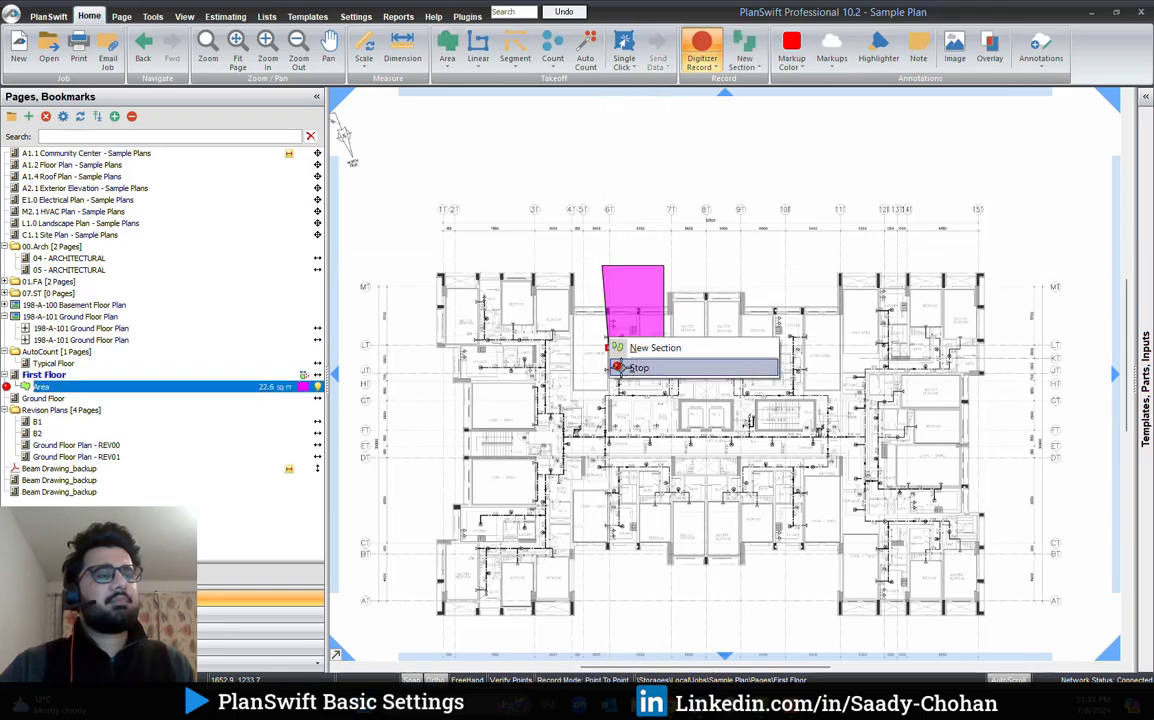
{"action": "left_click", "coordinate": [620, 366]}
Show the pink area's label, drag its top-left corner, then undo the move back to 21.69 SQ FT.
{"action": "right_click", "coordinate": [632, 299]}
{"action": "left_click", "coordinate": [675, 379]}
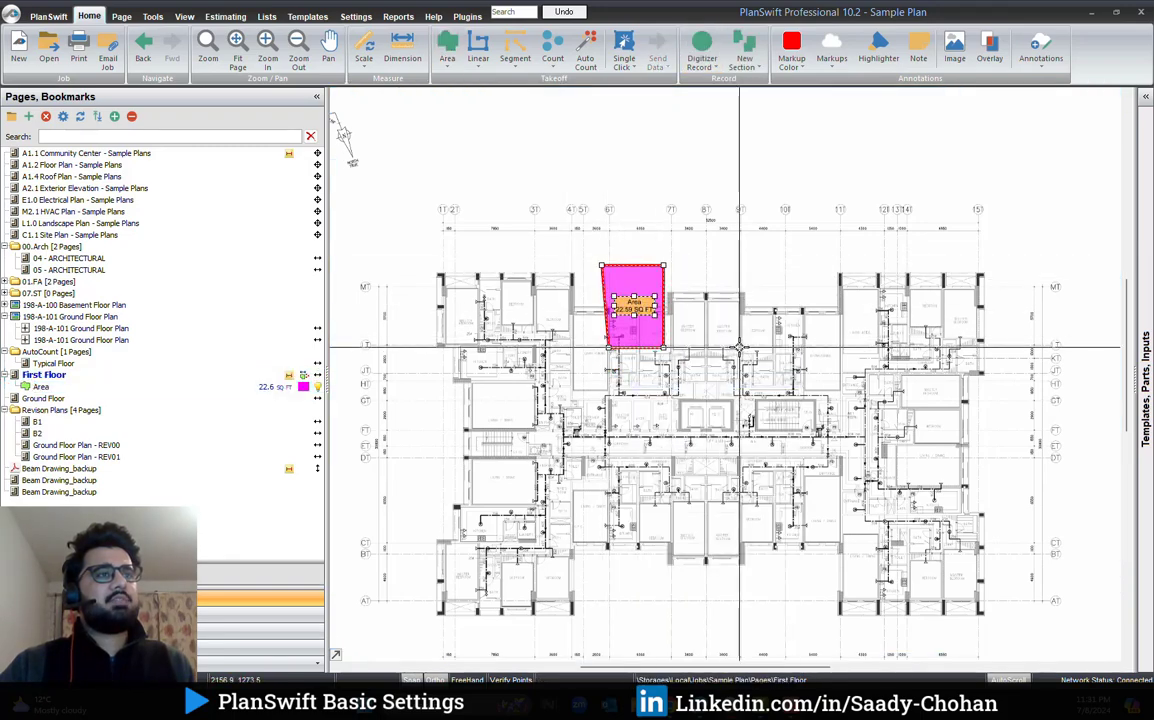
{"action": "scroll", "coordinate": [627, 337], "scroll_direction": "up", "scroll_amount": 3}
{"action": "left_click", "coordinate": [627, 337]}
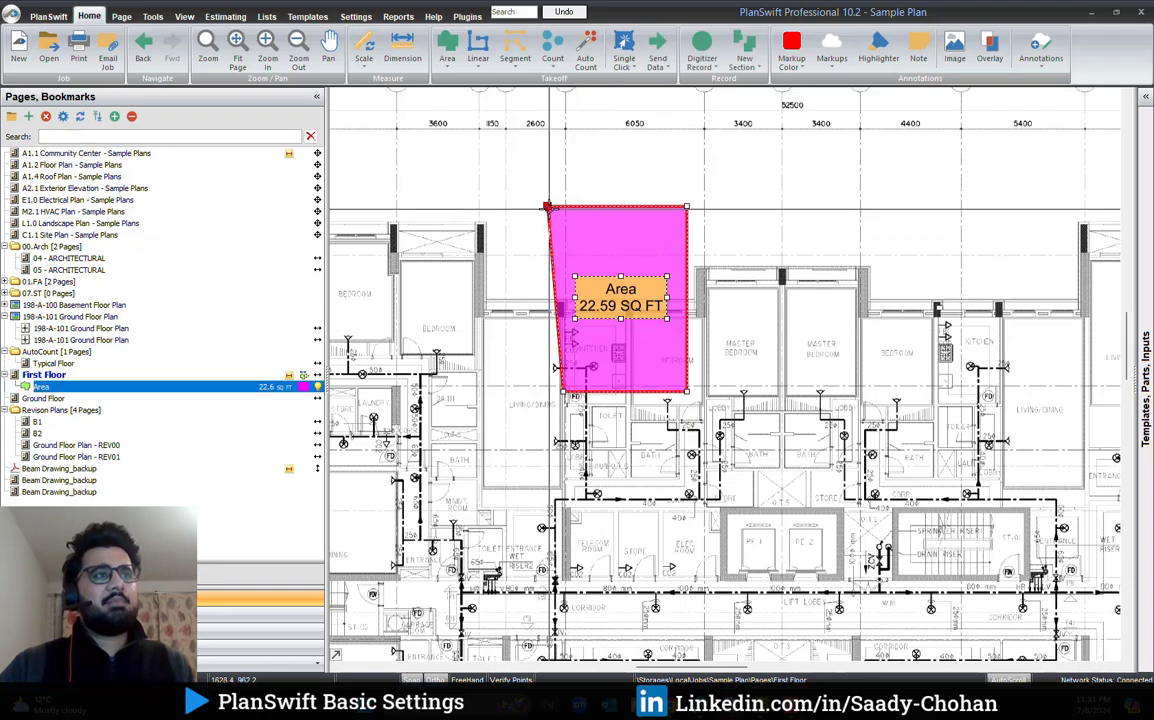
{"action": "left_click_drag", "start_coordinate": [548, 207], "coordinate": [557, 209]}
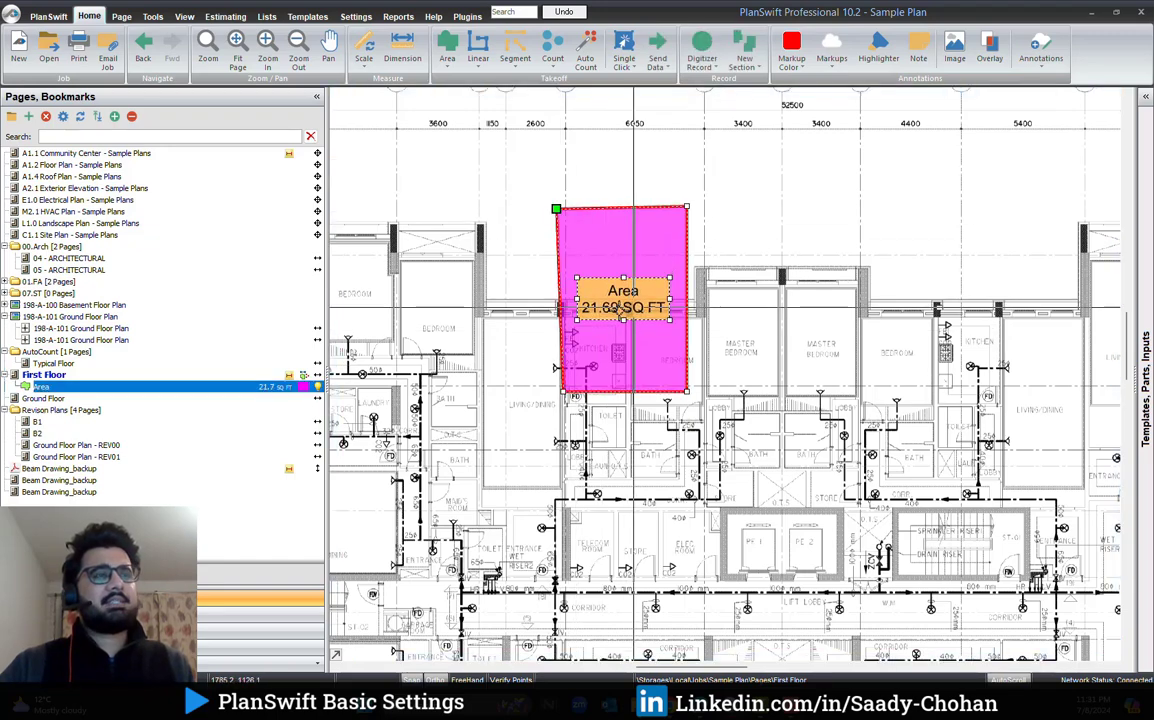
{"action": "key", "text": "Escape"}
{"action": "scroll", "coordinate": [690, 260], "scroll_direction": "down", "scroll_amount": 5}
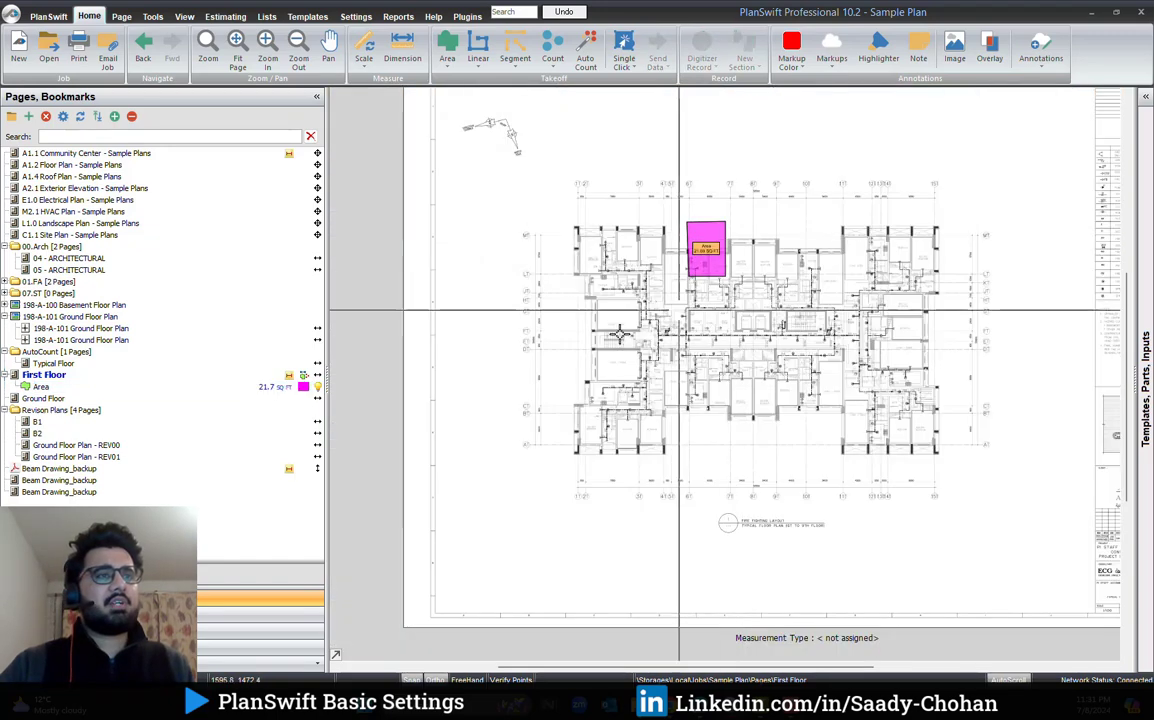
Show the takeoff legend listing Area at 21.7 SQ FT, then reopen the Annotations settings.
{"action": "right_click", "coordinate": [541, 334]}
{"action": "left_click", "coordinate": [580, 363]}
{"action": "scroll", "coordinate": [575, 560], "scroll_direction": "up", "scroll_amount": 2}
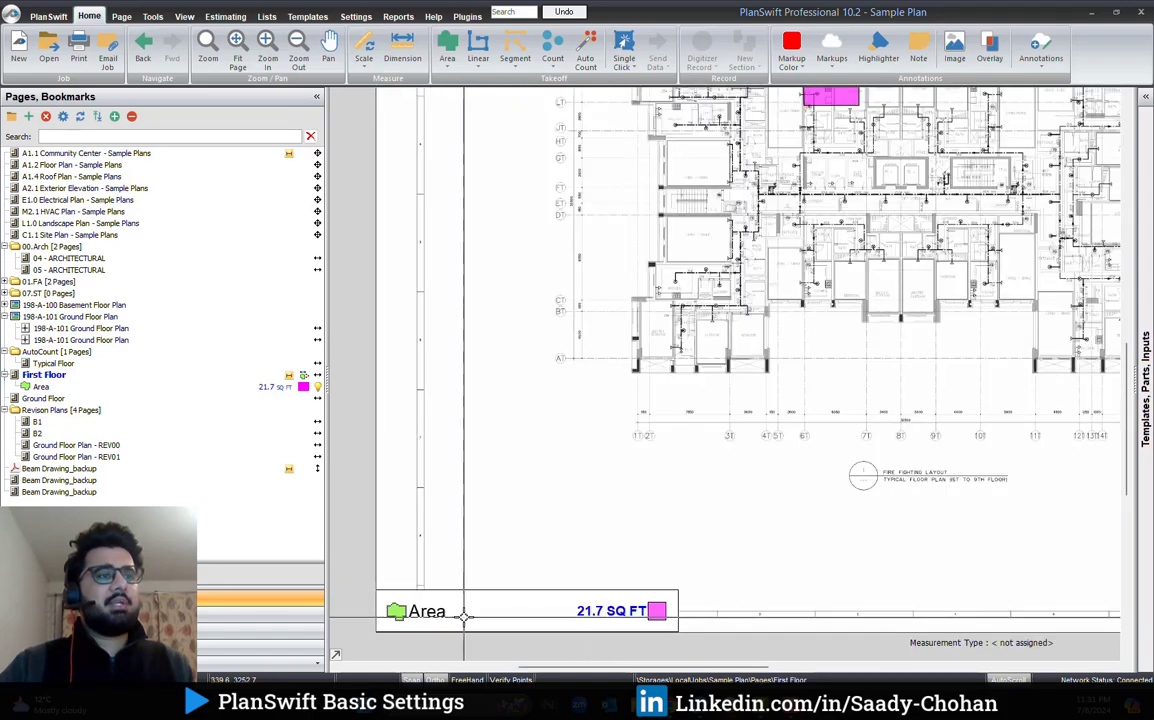
{"action": "scroll", "coordinate": [621, 515], "scroll_direction": "down", "scroll_amount": 2}
{"action": "scroll", "coordinate": [754, 190], "scroll_direction": "up", "scroll_amount": 2}
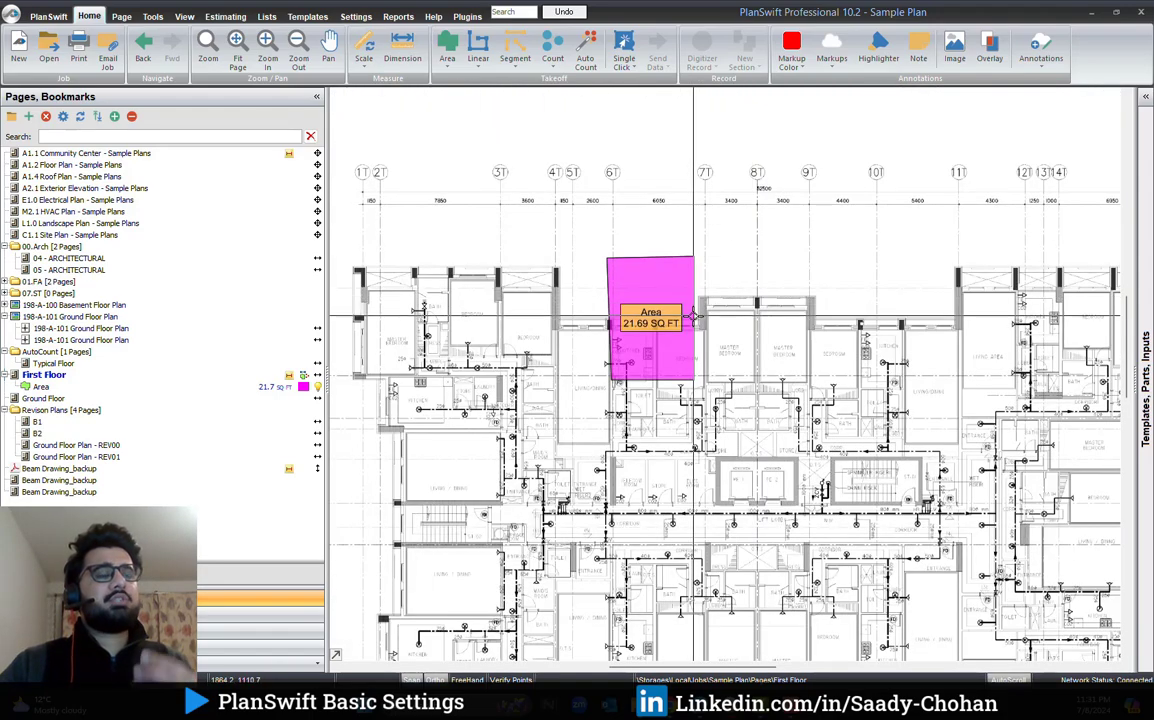
{"action": "scroll", "coordinate": [672, 333], "scroll_direction": "up", "scroll_amount": 1}
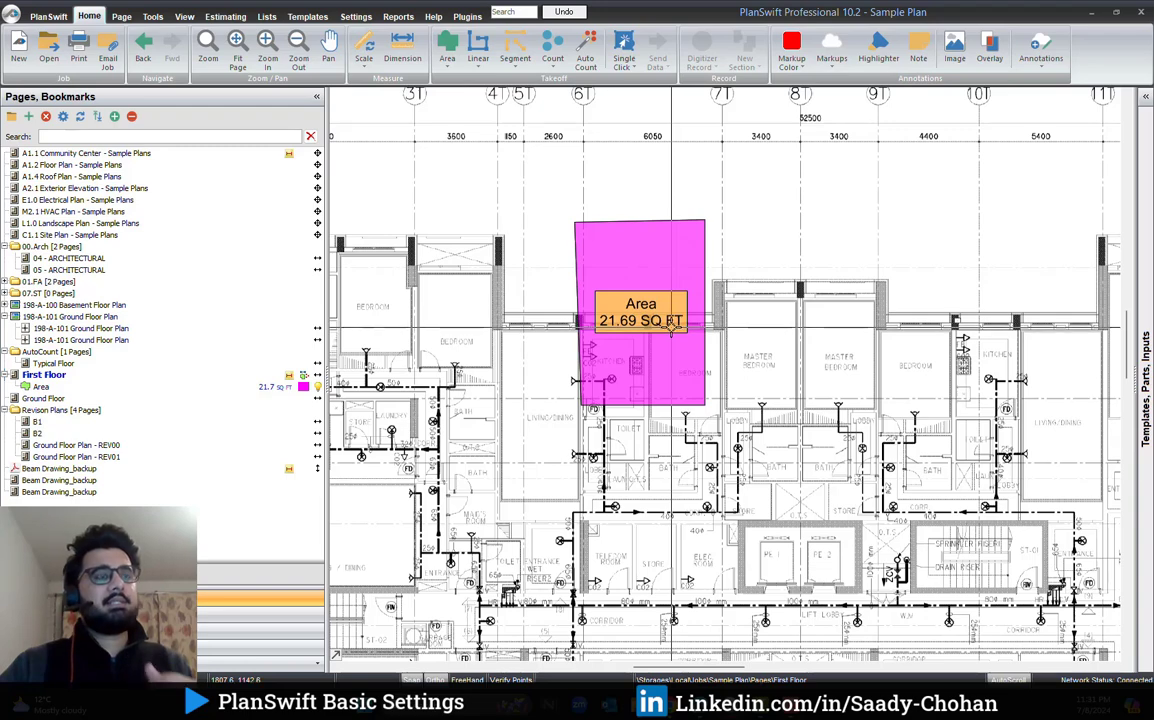
{"action": "scroll", "coordinate": [672, 333], "scroll_direction": "down", "scroll_amount": 4}
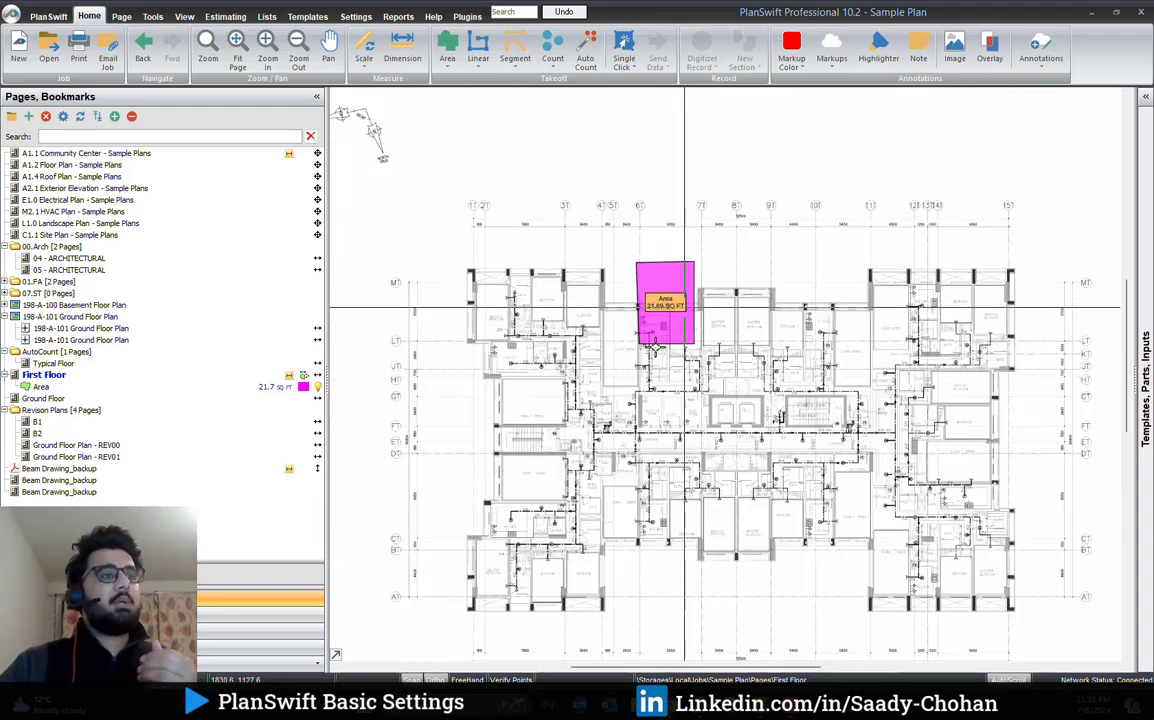
{"action": "left_click", "coordinate": [355, 16]}
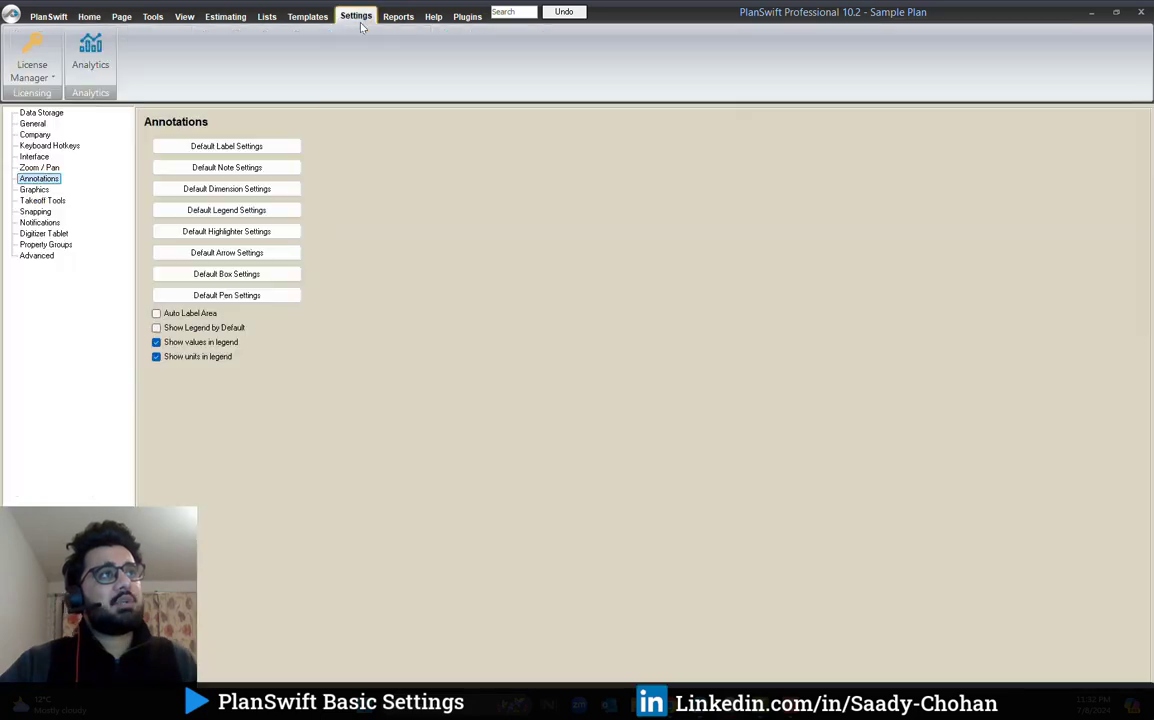
In Default Label Settings, enter text size 1, pick green fill, confirm, and return to the plan.
{"action": "left_click", "coordinate": [248, 156]}
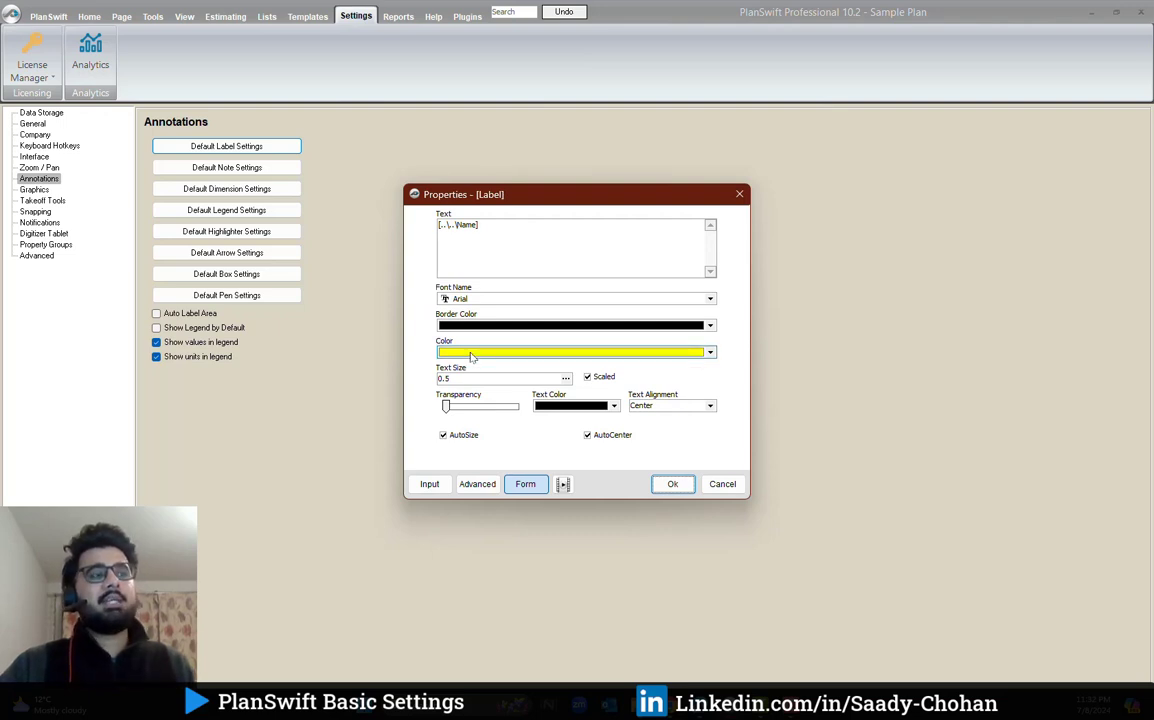
{"action": "left_click_drag", "start_coordinate": [468, 380], "coordinate": [421, 377]}
{"action": "type", "text": "1"}
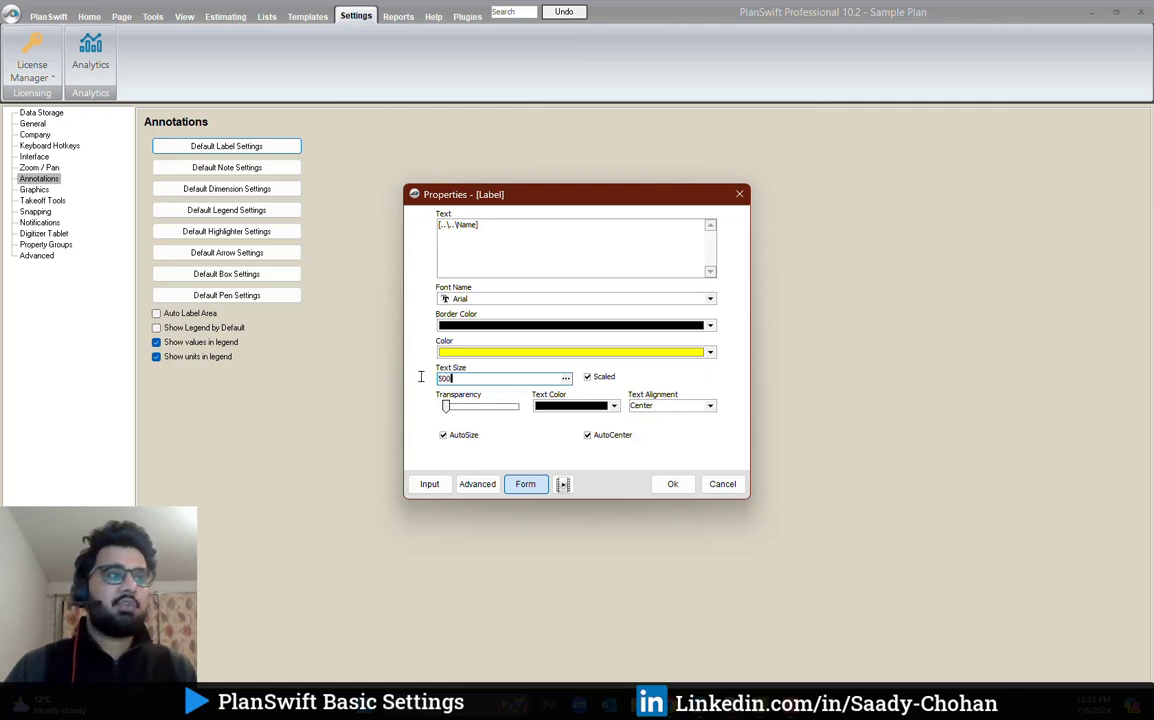
{"action": "left_click_drag", "start_coordinate": [452, 378], "coordinate": [420, 380]}
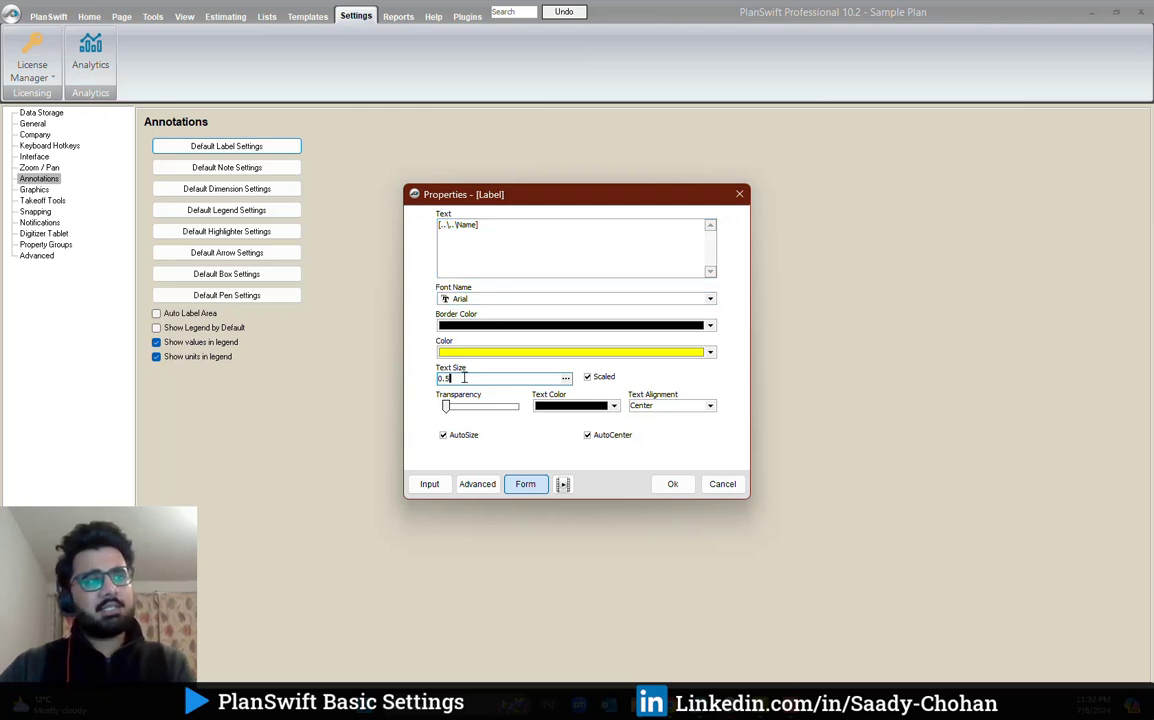
{"action": "left_click_drag", "start_coordinate": [463, 378], "coordinate": [366, 384]}
{"action": "type", "text": "1"}
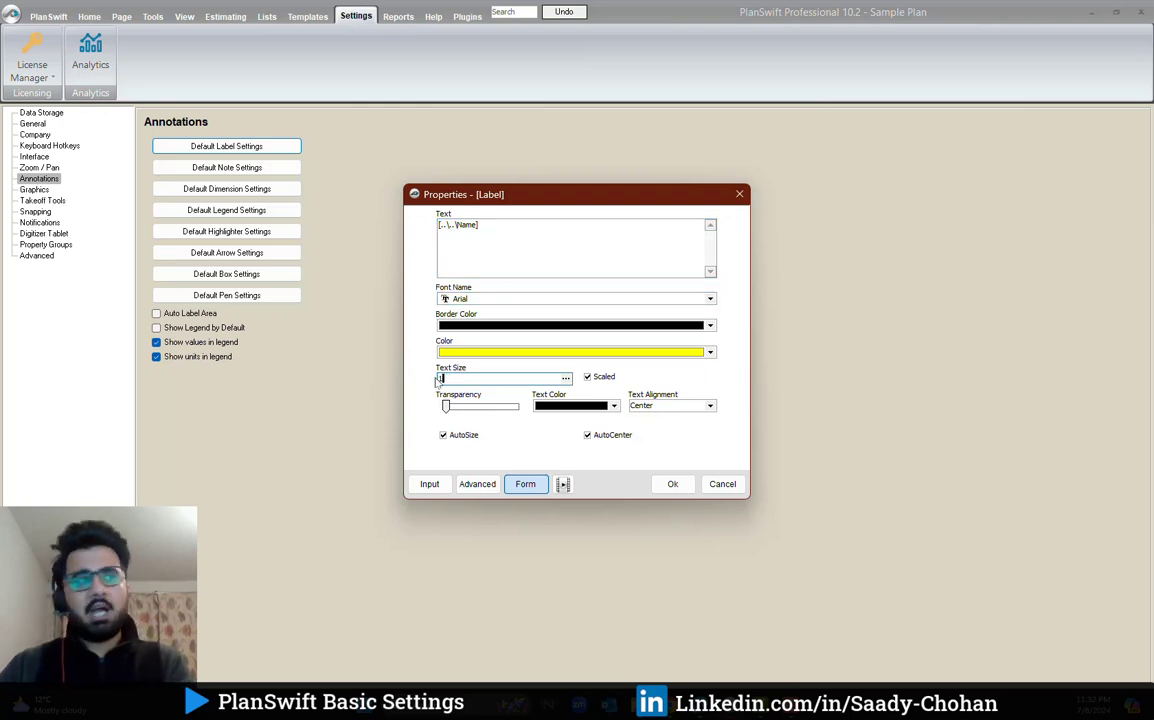
{"action": "left_click", "coordinate": [570, 354]}
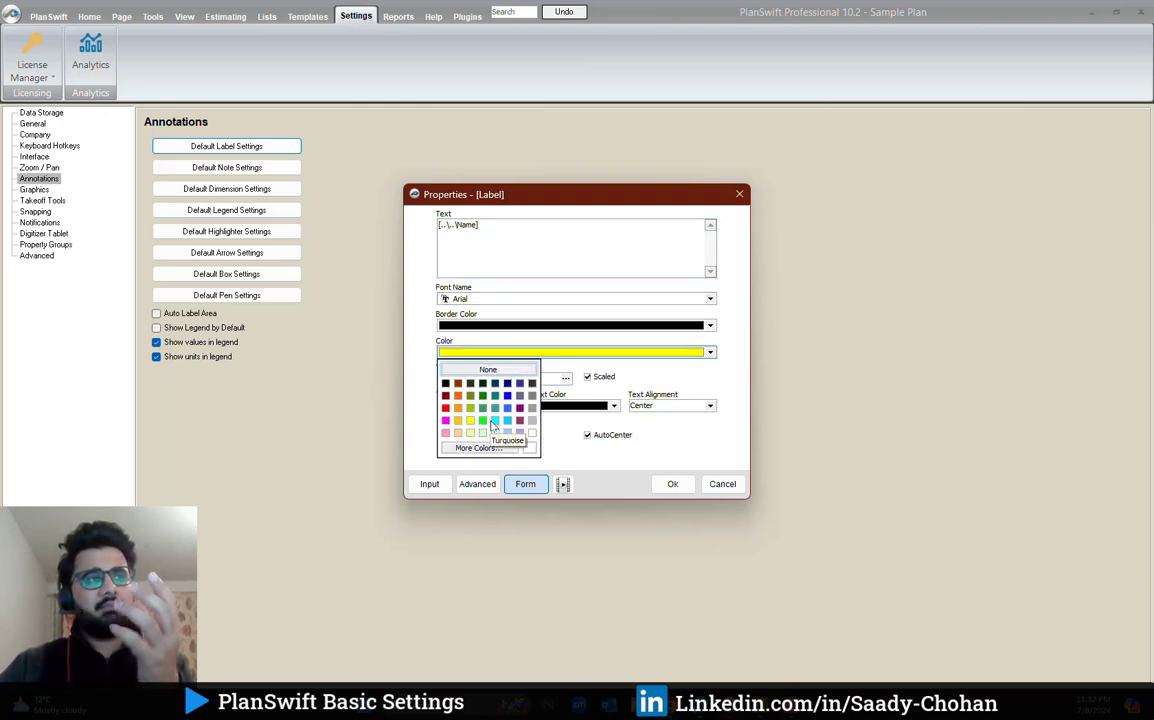
{"action": "left_click", "coordinate": [482, 420]}
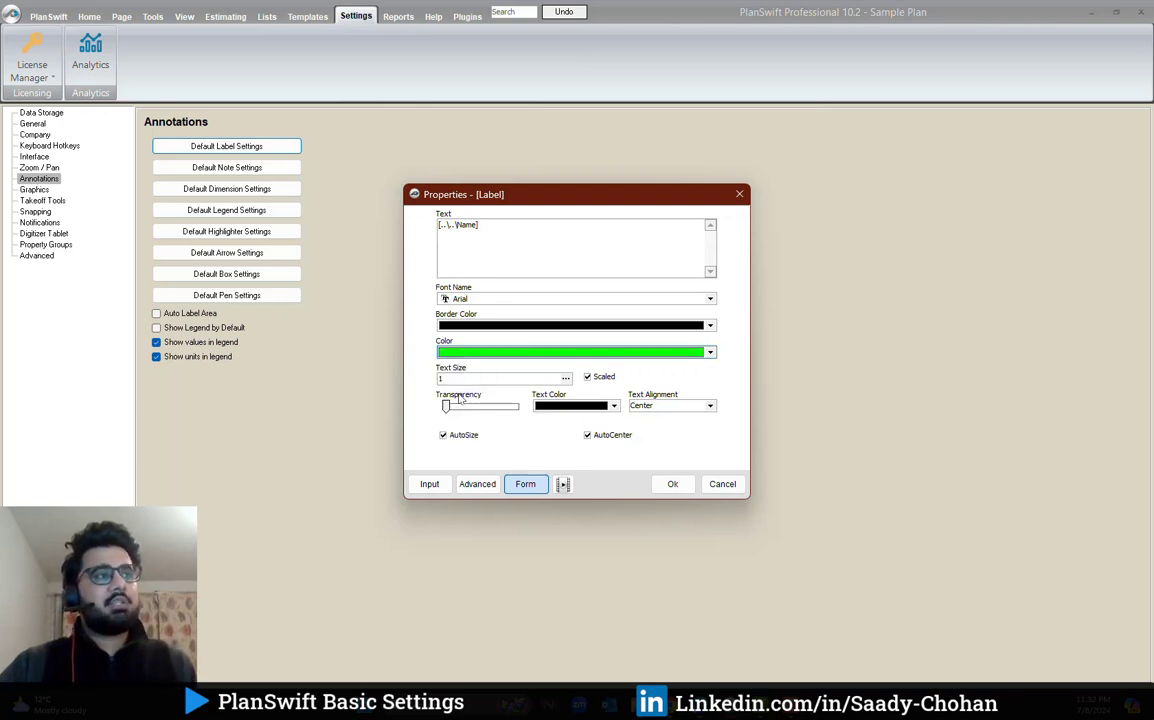
{"action": "left_click", "coordinate": [672, 484]}
{"action": "left_click", "coordinate": [89, 17]}
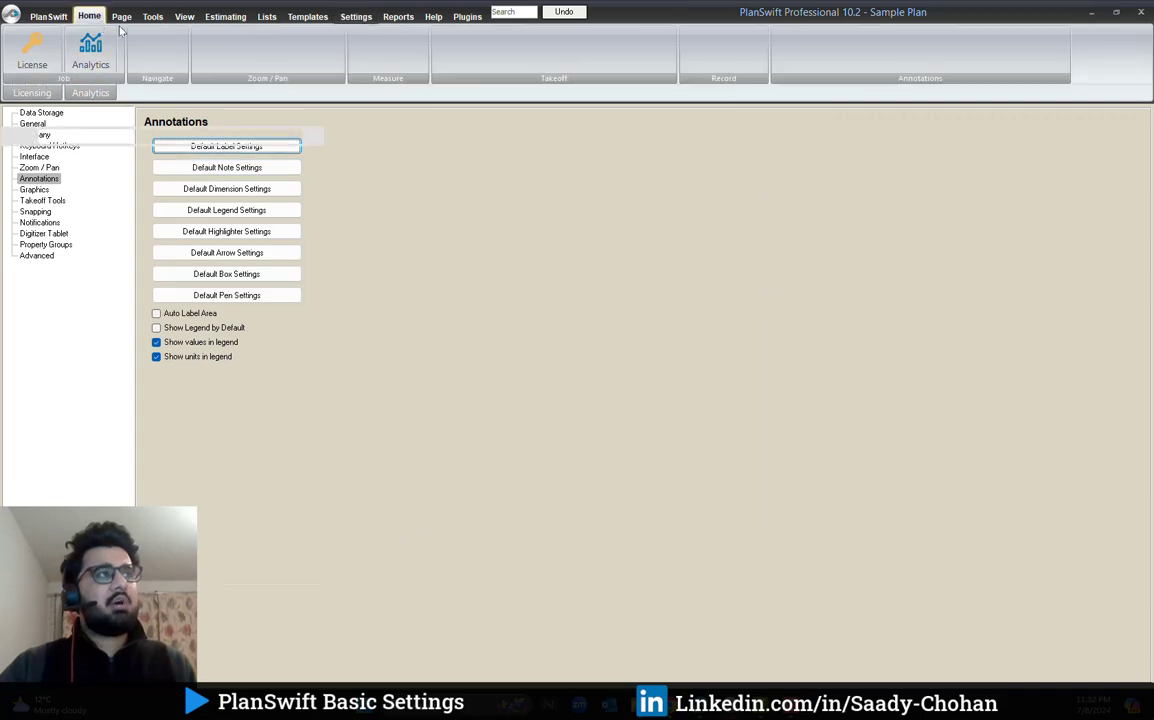
{"action": "scroll", "coordinate": [773, 276], "scroll_direction": "up", "scroll_amount": 3}
Draw a new rectangular area takeoff (35.66 SQ FT) and show its label.
{"action": "left_click", "coordinate": [595, 228]}
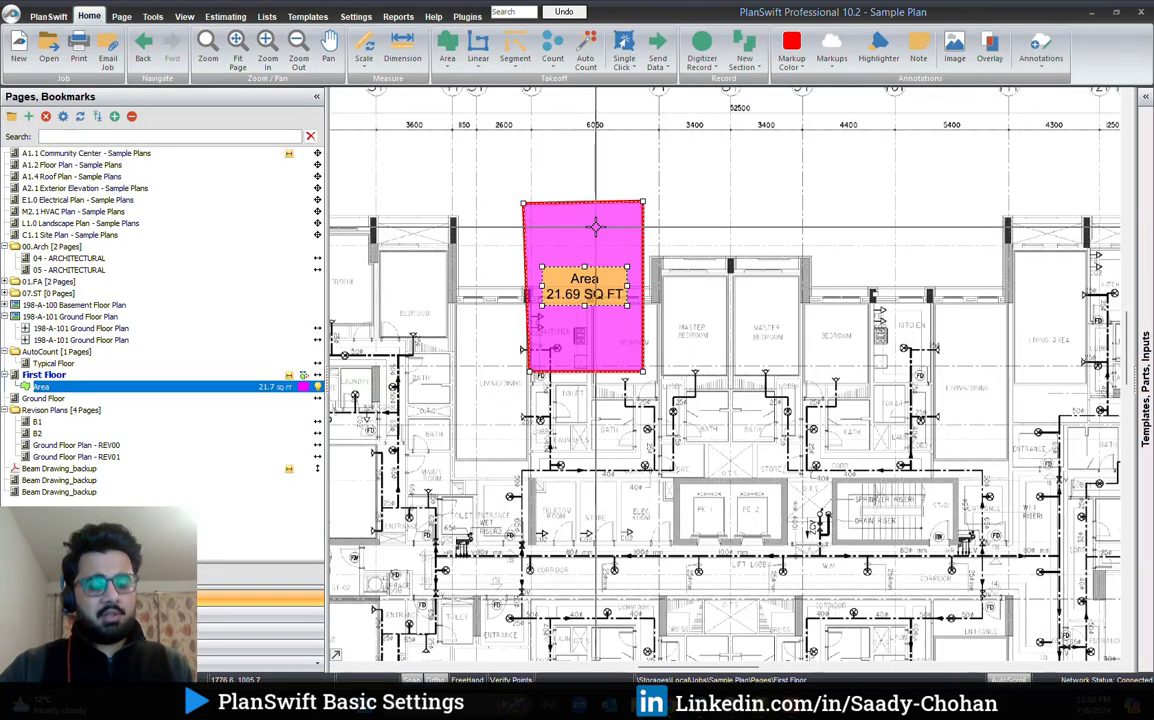
{"action": "left_click", "coordinate": [749, 210]}
{"action": "left_click", "coordinate": [896, 210]}
{"action": "left_click", "coordinate": [896, 427]}
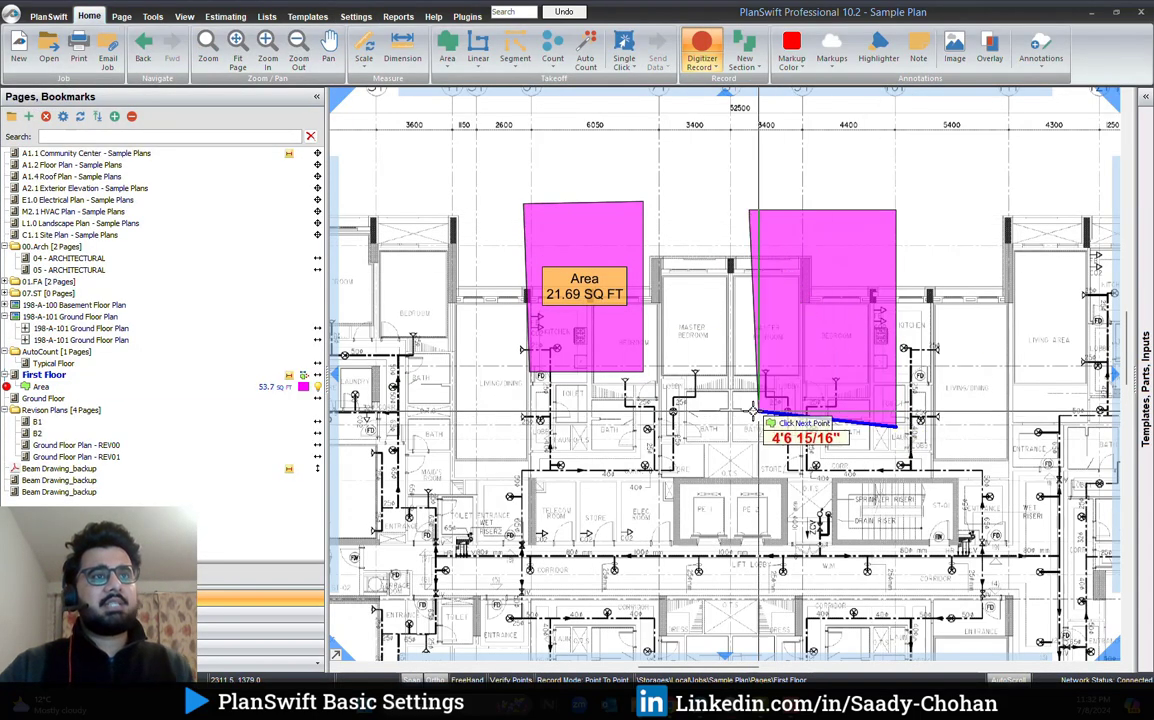
{"action": "left_click", "coordinate": [745, 426]}
{"action": "right_click", "coordinate": [762, 437]}
{"action": "left_click", "coordinate": [785, 465]}
{"action": "right_click", "coordinate": [786, 300]}
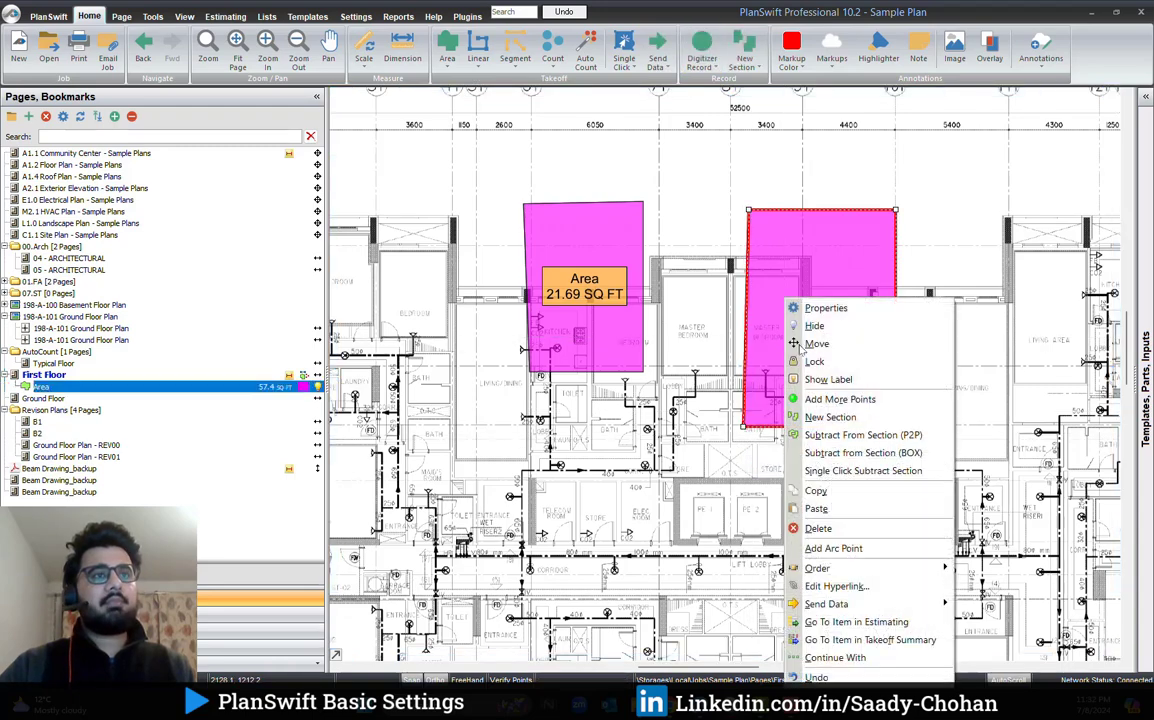
{"action": "left_click", "coordinate": [828, 379]}
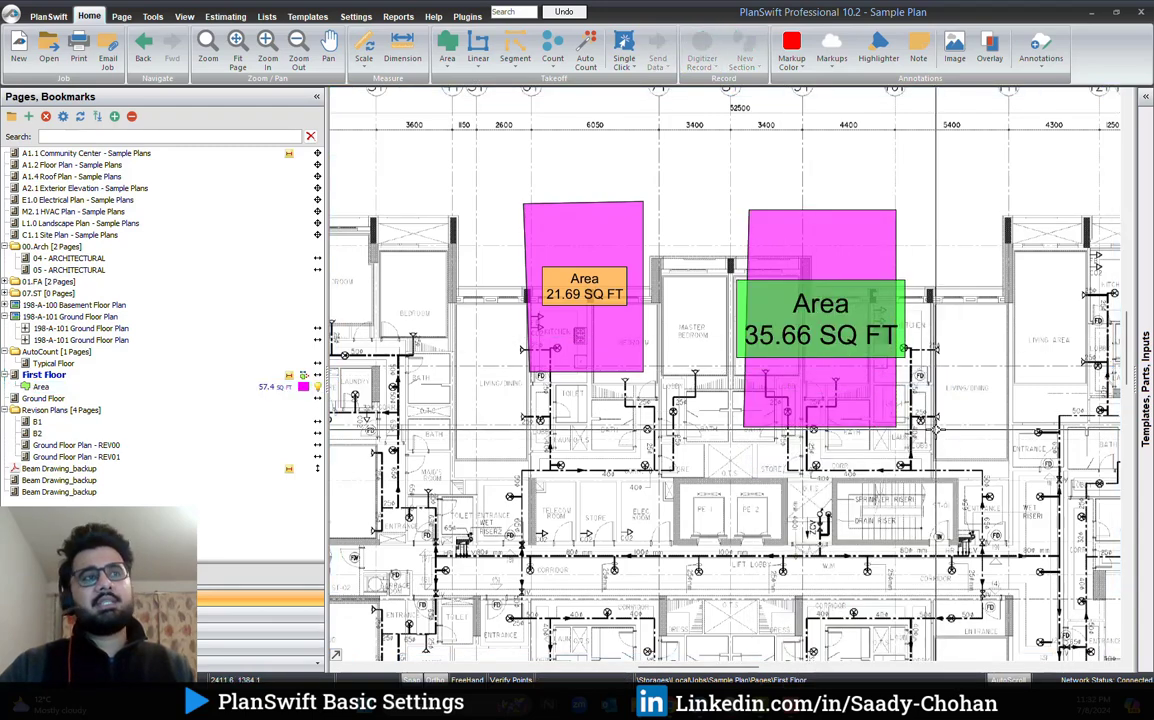
Look at the default note settings, close them, and go back to the plan.
{"action": "left_click", "coordinate": [356, 17]}
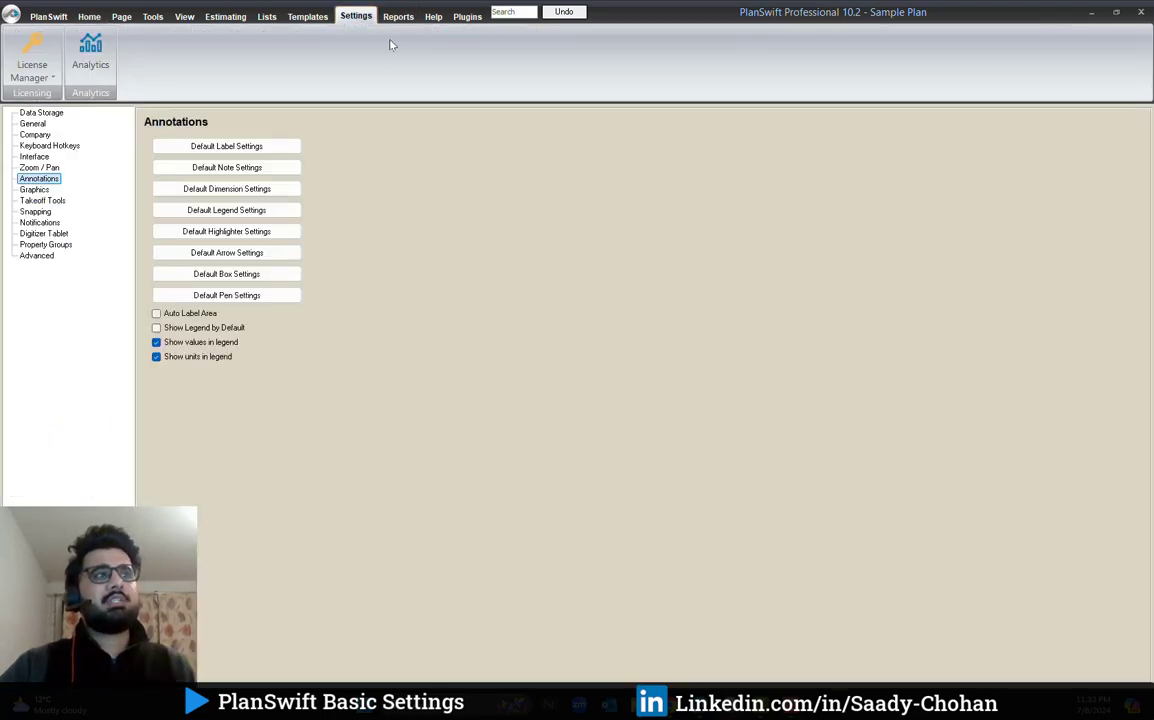
{"action": "left_click", "coordinate": [287, 167]}
{"action": "key", "text": "Escape"}
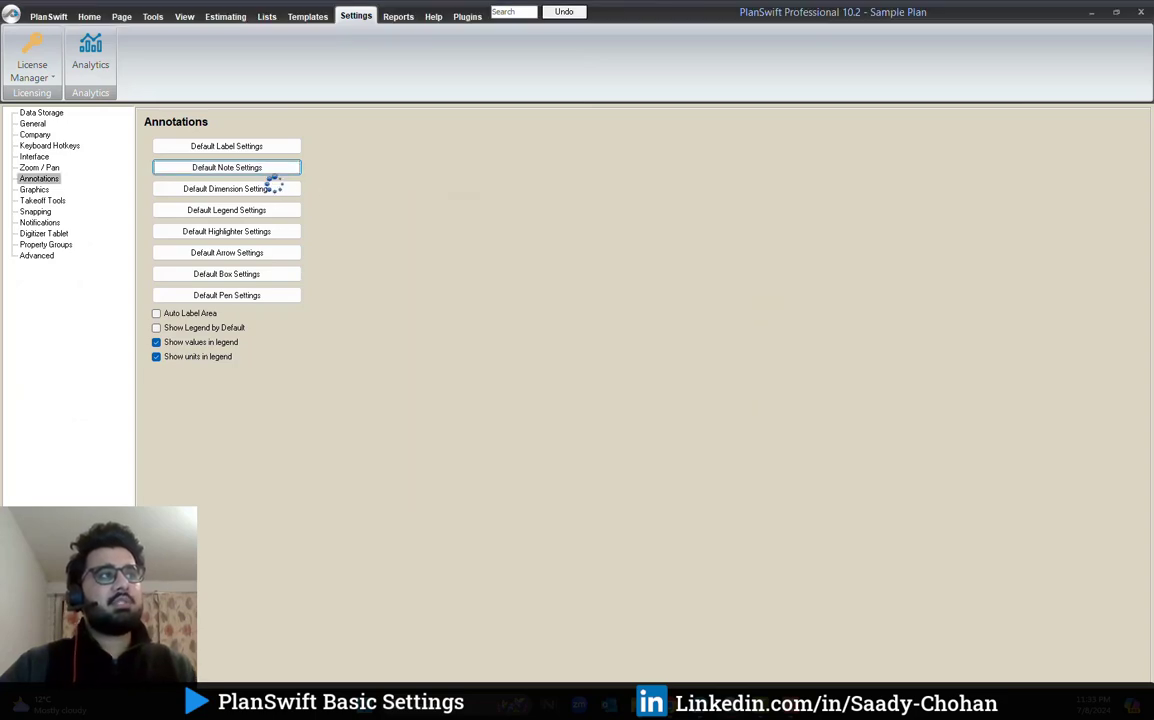
{"action": "left_click", "coordinate": [89, 16]}
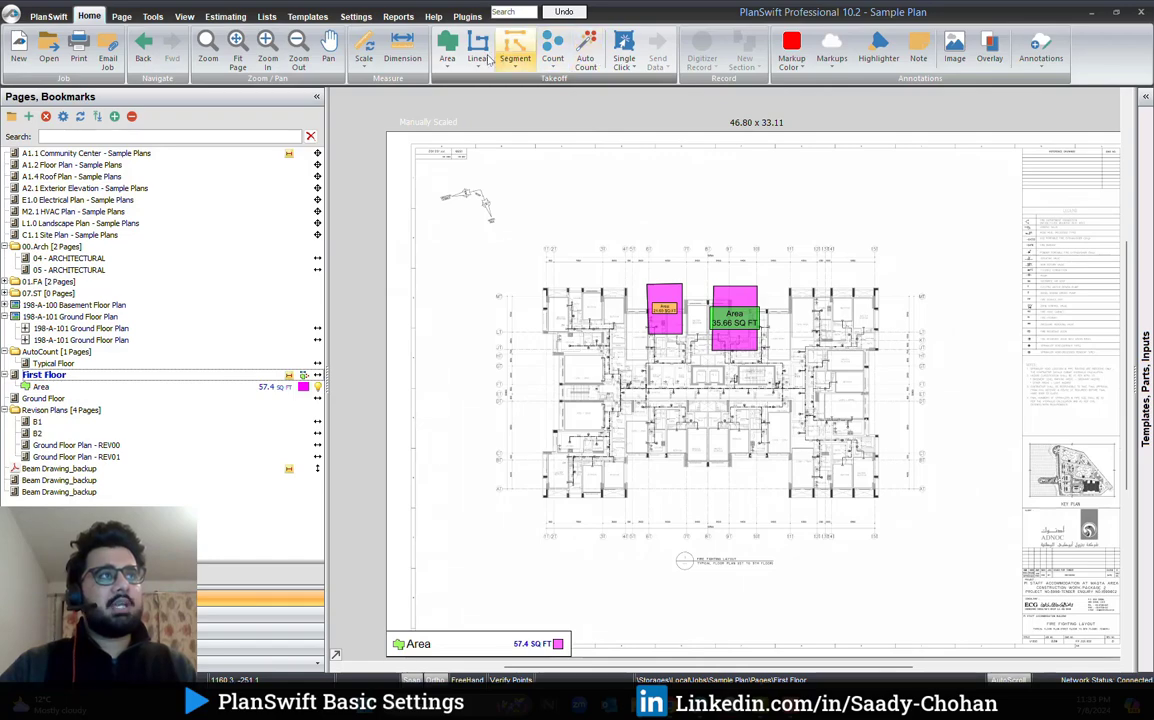
Measure a 36'-10 3/4" dimension along the top gridlines to gridline 15T, then reopen settings.
{"action": "left_click", "coordinate": [402, 50]}
{"action": "scroll", "coordinate": [554, 271], "scroll_direction": "up", "scroll_amount": 3}
{"action": "scroll", "coordinate": [556, 250], "scroll_direction": "down", "scroll_amount": 3}
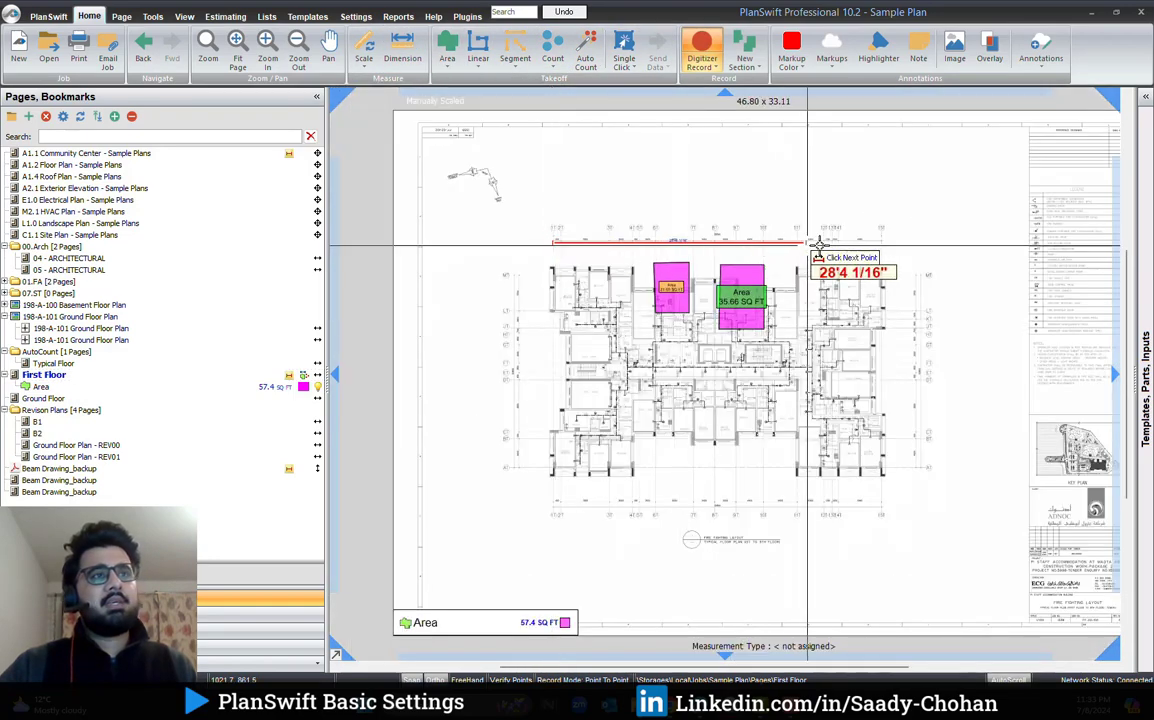
{"action": "scroll", "coordinate": [862, 245], "scroll_direction": "up", "scroll_amount": 3}
{"action": "left_click", "coordinate": [860, 238]}
{"action": "scroll", "coordinate": [721, 247], "scroll_direction": "down", "scroll_amount": 2}
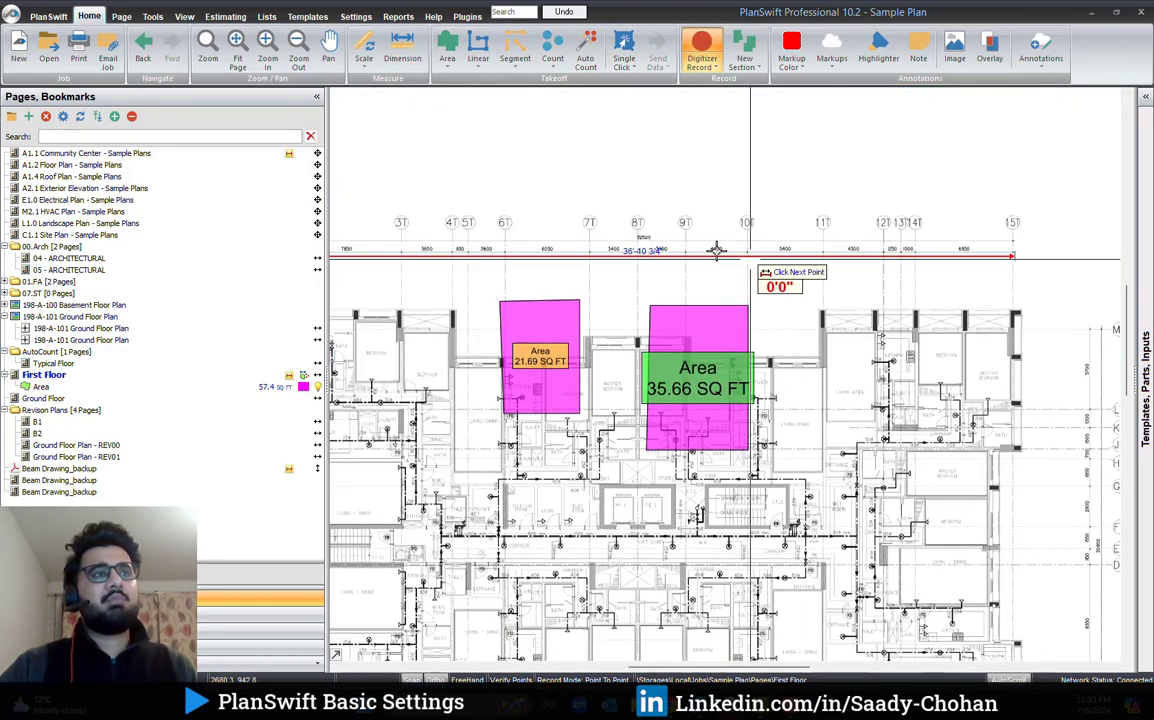
{"action": "scroll", "coordinate": [690, 252], "scroll_direction": "up", "scroll_amount": 2}
{"action": "scroll", "coordinate": [684, 250], "scroll_direction": "down", "scroll_amount": 1}
{"action": "key", "text": "Escape"}
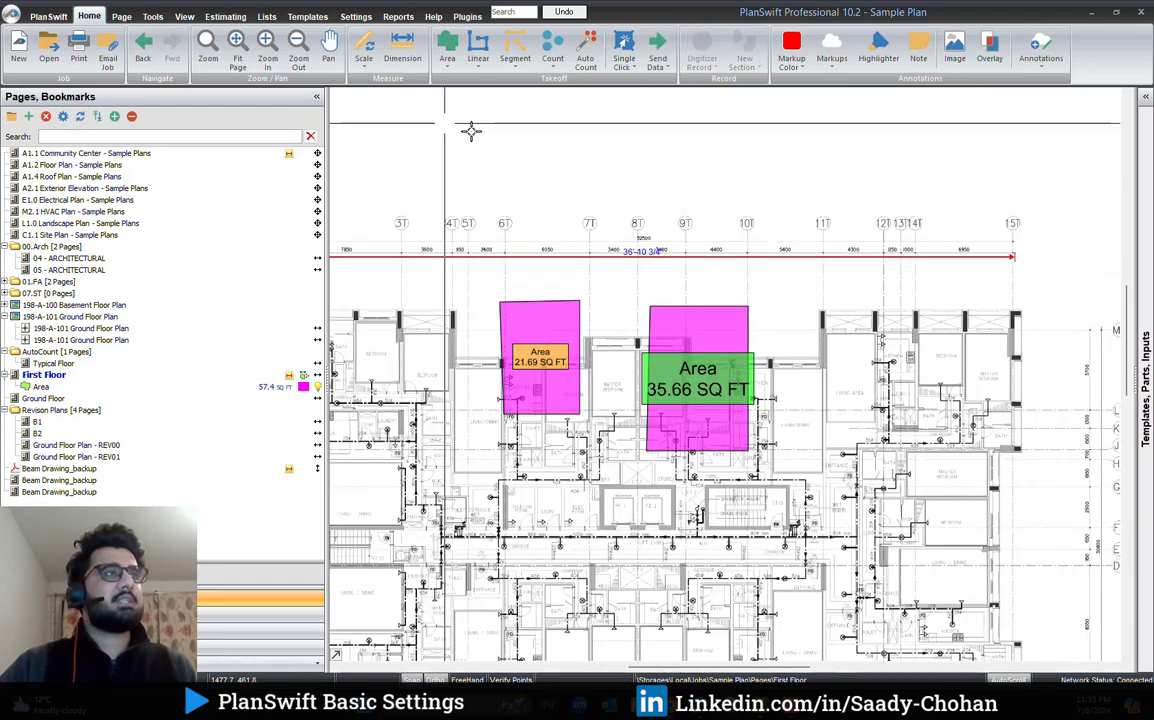
{"action": "left_click", "coordinate": [352, 18]}
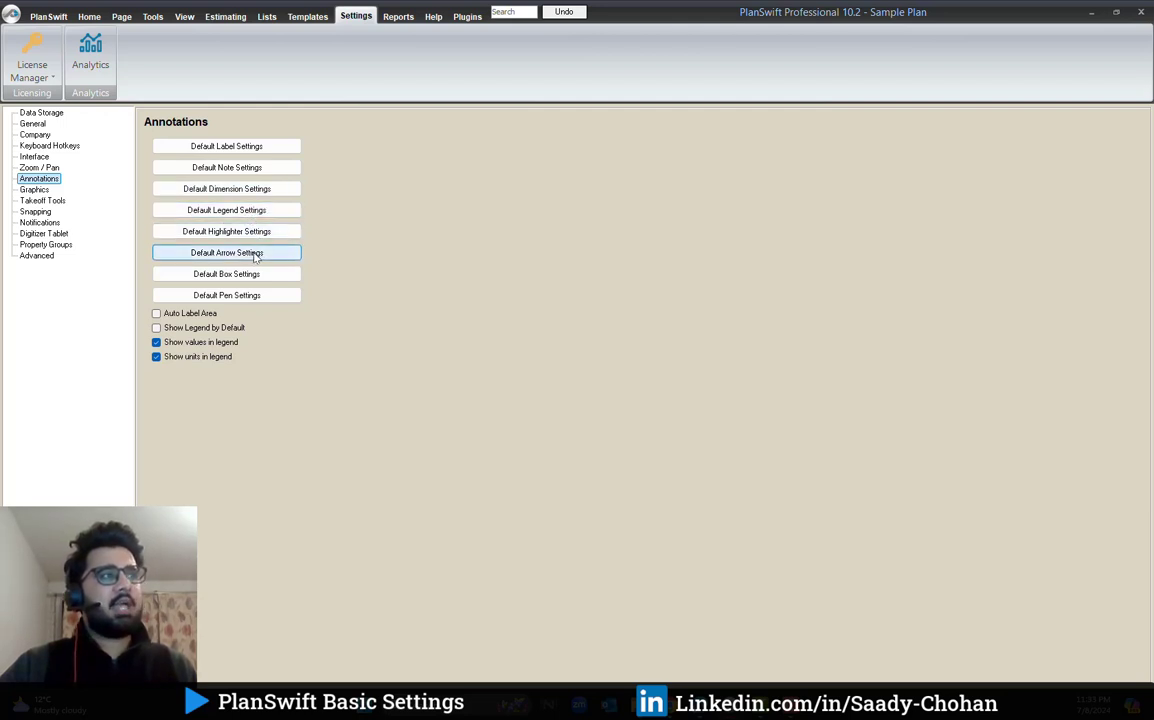
Turn on Auto Label Area and show the label on the 35.66 SQ FT area.
{"action": "left_click", "coordinate": [157, 316]}
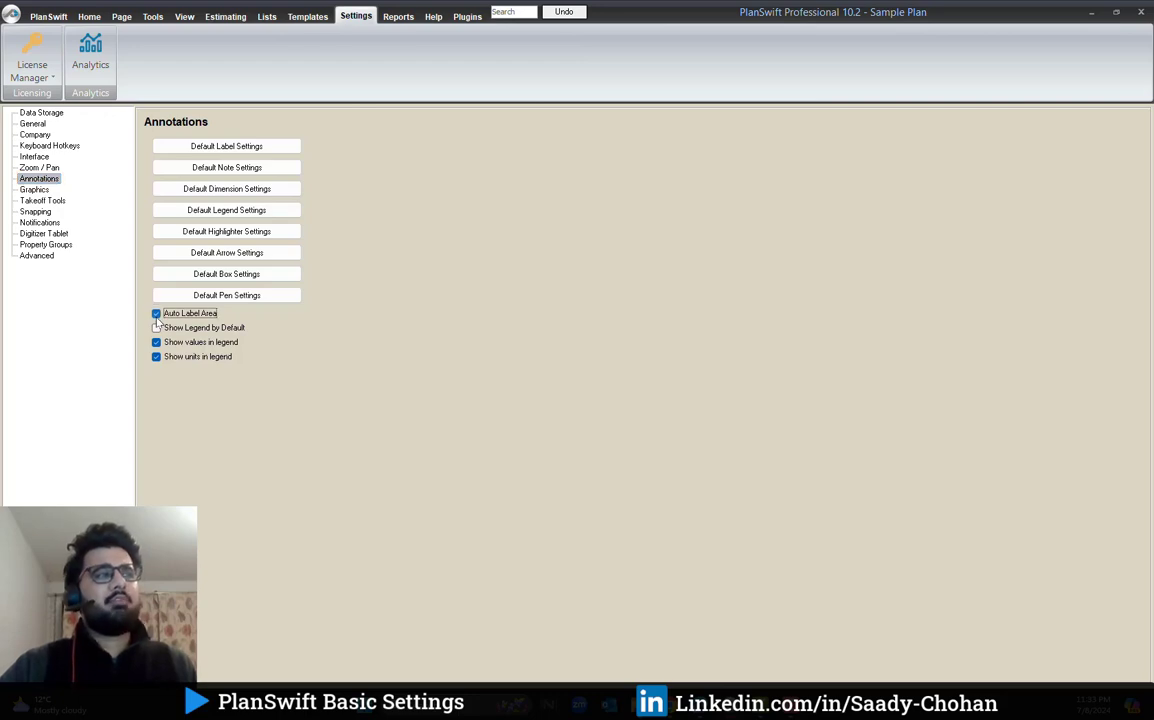
{"action": "left_click", "coordinate": [89, 17]}
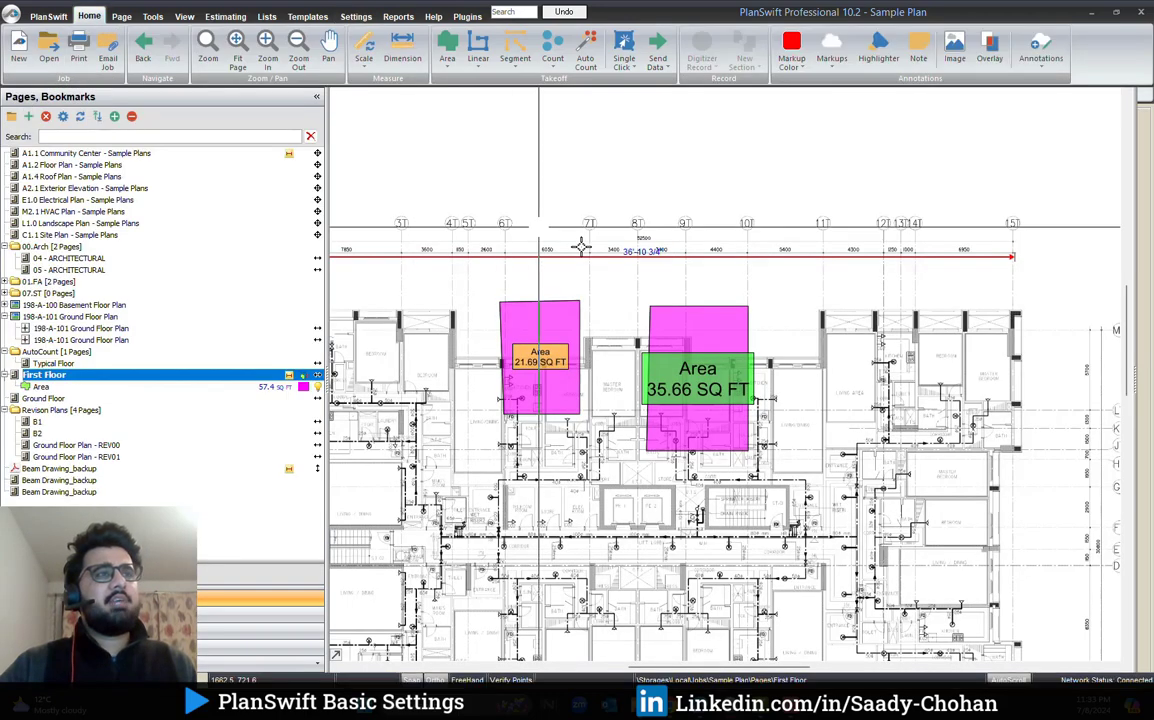
{"action": "right_click", "coordinate": [794, 263]}
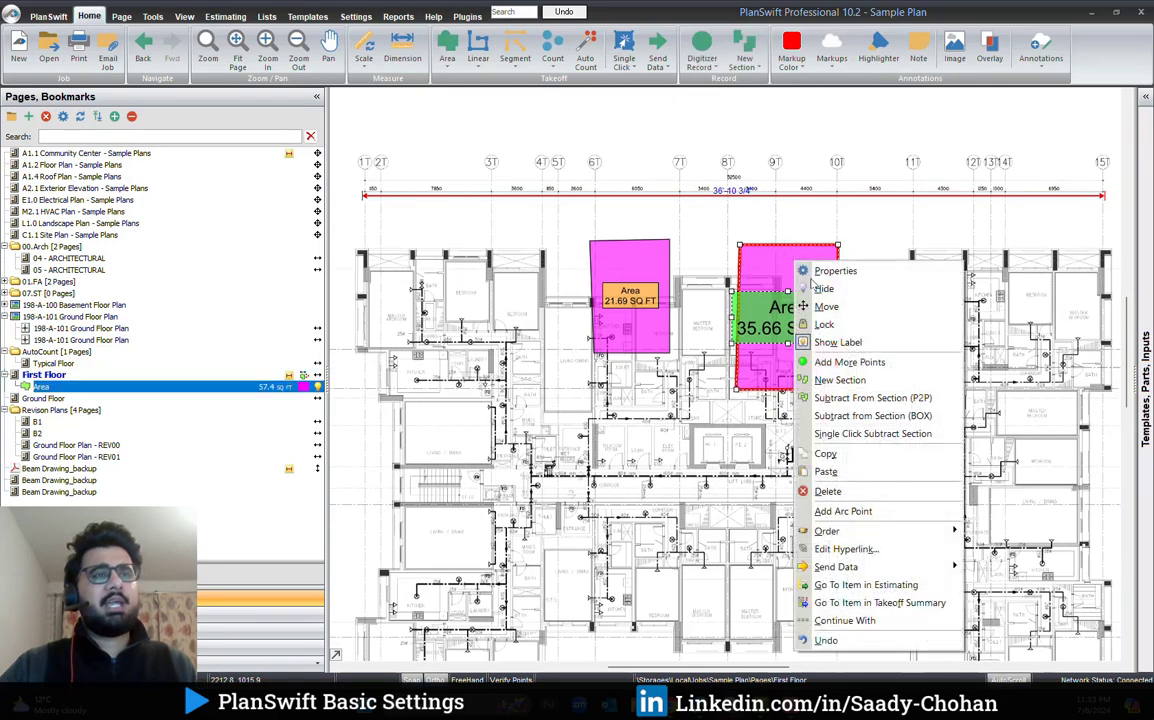
{"action": "left_click", "coordinate": [830, 342]}
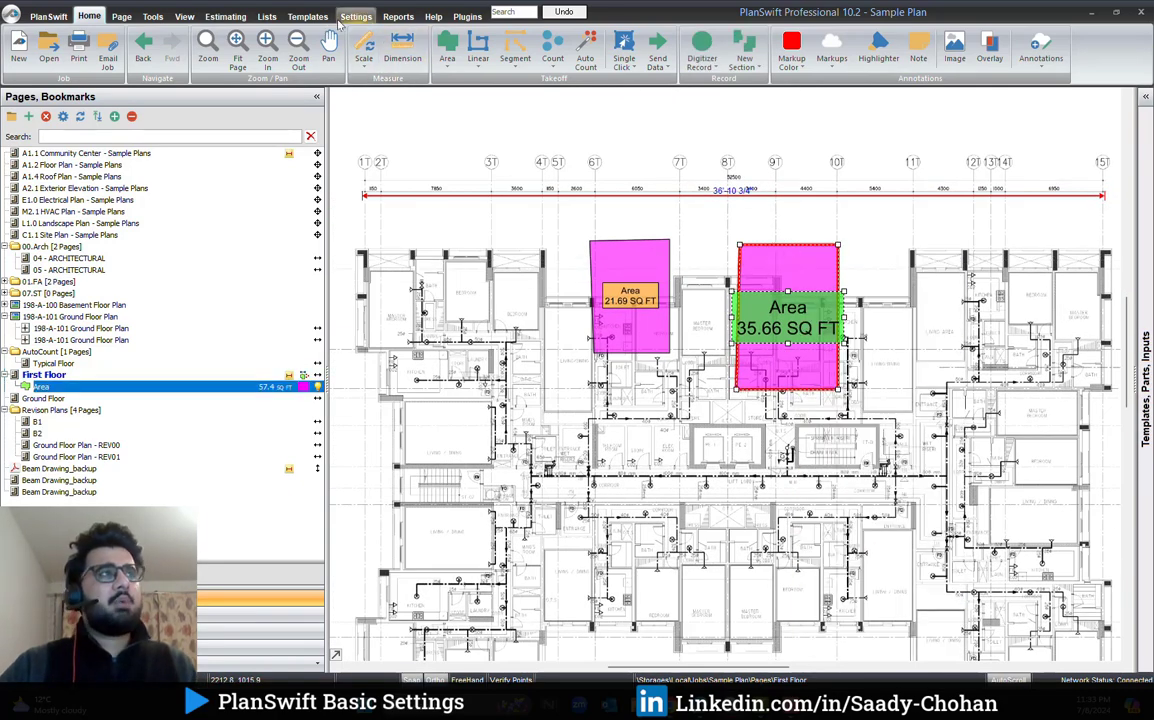
{"action": "left_click", "coordinate": [355, 17]}
{"action": "left_click", "coordinate": [89, 17]}
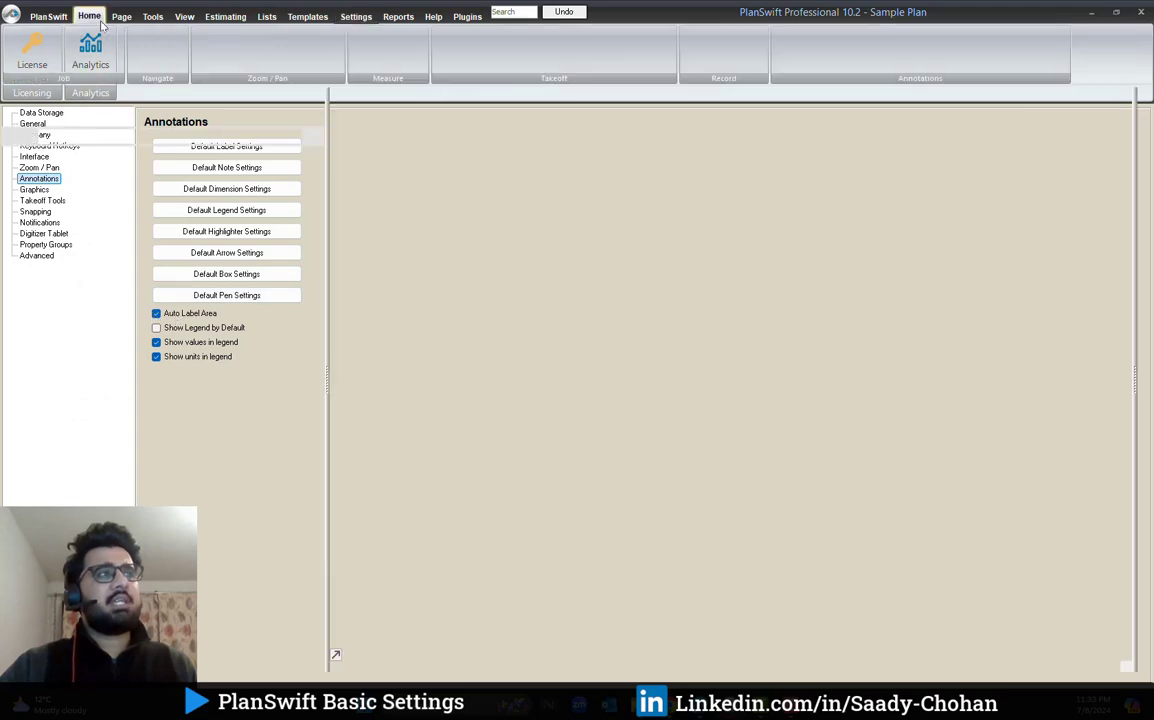
Draw a 45.69 SQ FT cyan area section, dismissing the out-of-bounds error.
{"action": "left_click", "coordinate": [660, 395]}
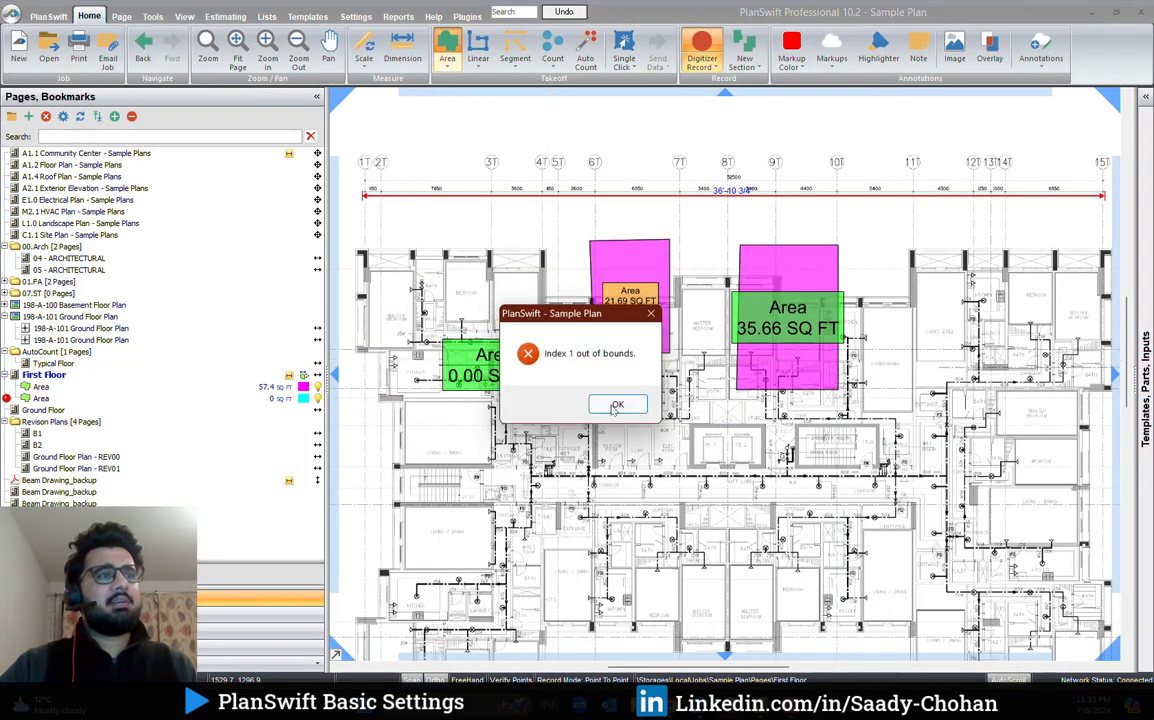
{"action": "key", "text": "Return"}
{"action": "left_click", "coordinate": [553, 366]}
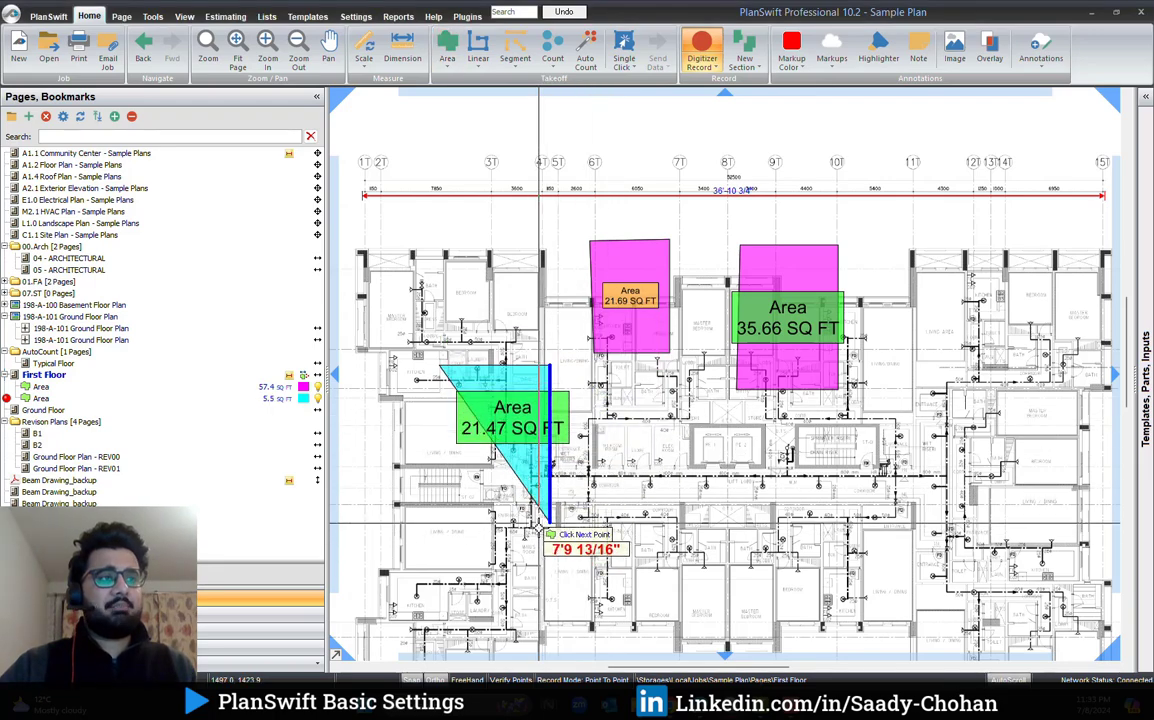
{"action": "left_click", "coordinate": [541, 527]}
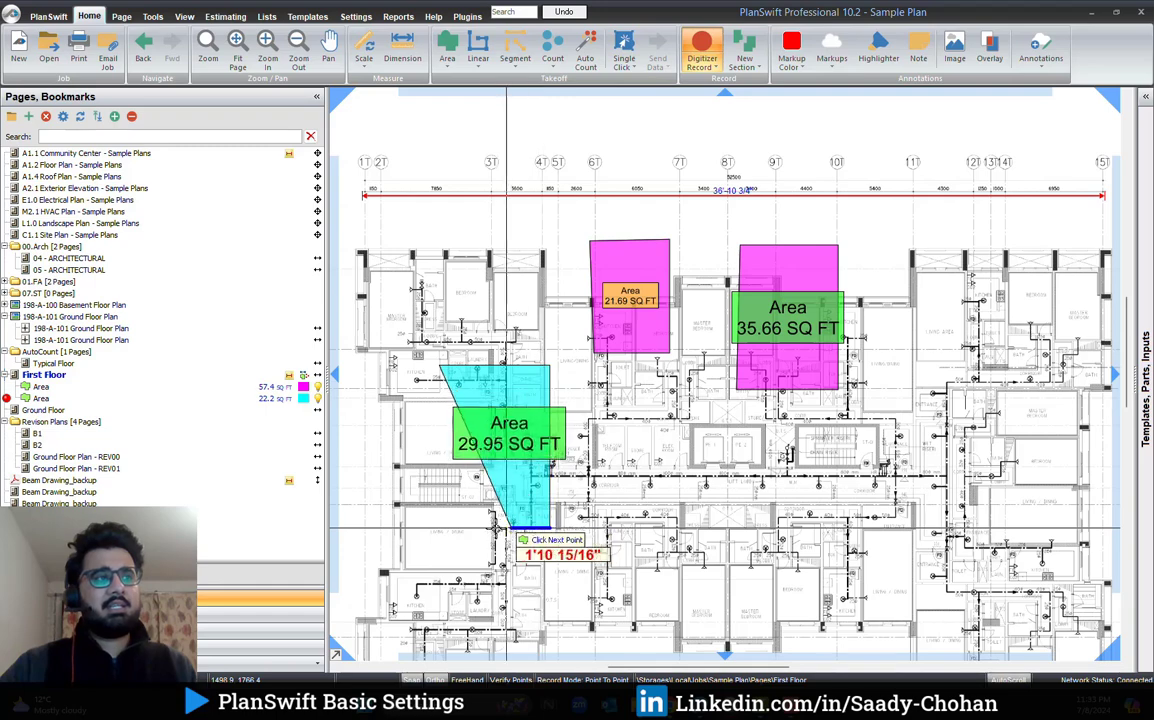
{"action": "left_click", "coordinate": [428, 527]}
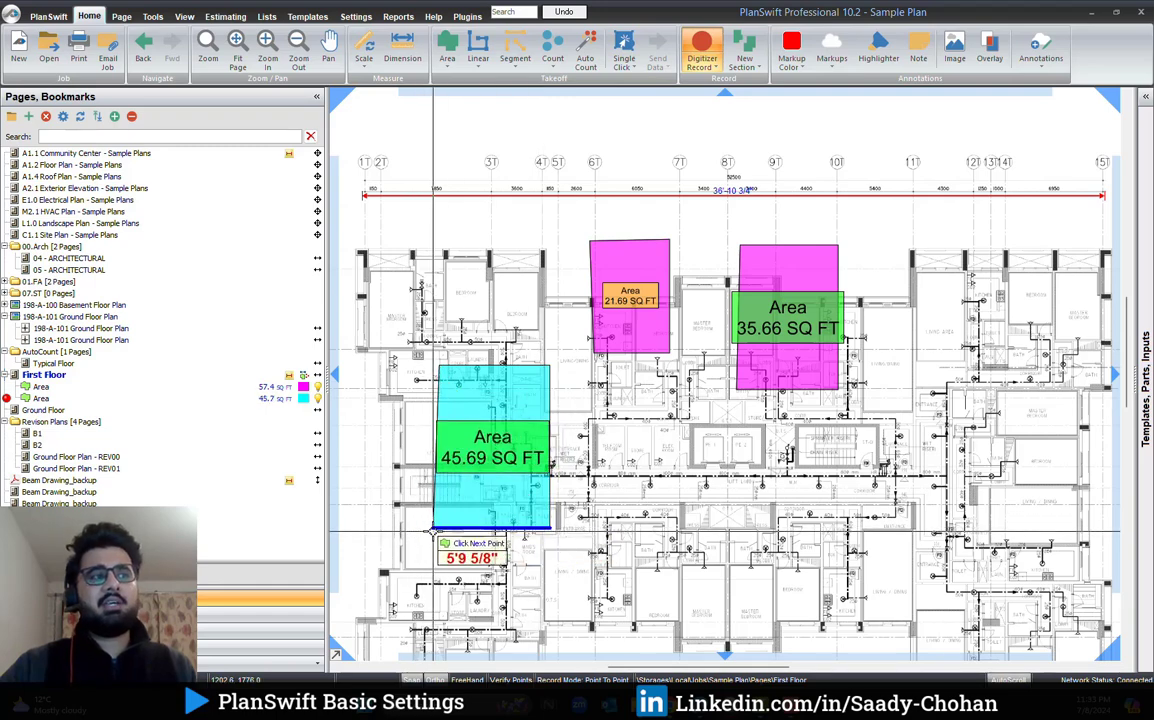
Draw a 57.51 SQ FT cyan area section and stop recording points.
{"action": "left_click", "coordinate": [645, 545]}
{"action": "left_click", "coordinate": [645, 405]}
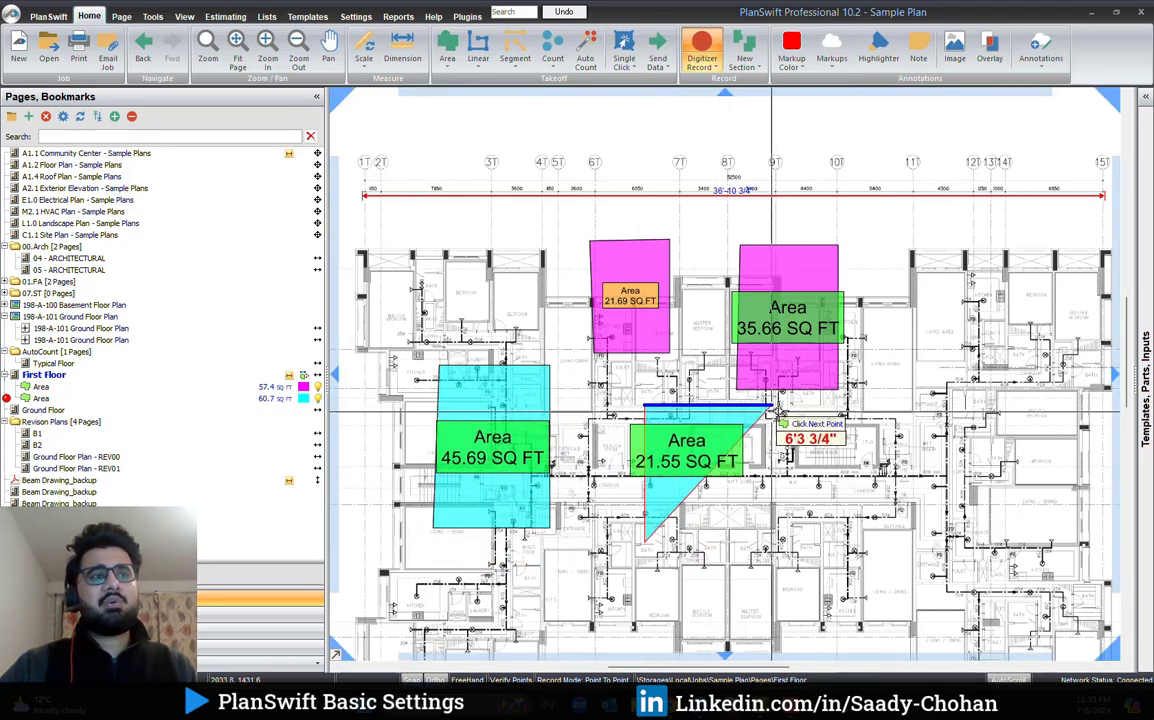
{"action": "left_click", "coordinate": [812, 405]}
{"action": "left_click", "coordinate": [812, 549]}
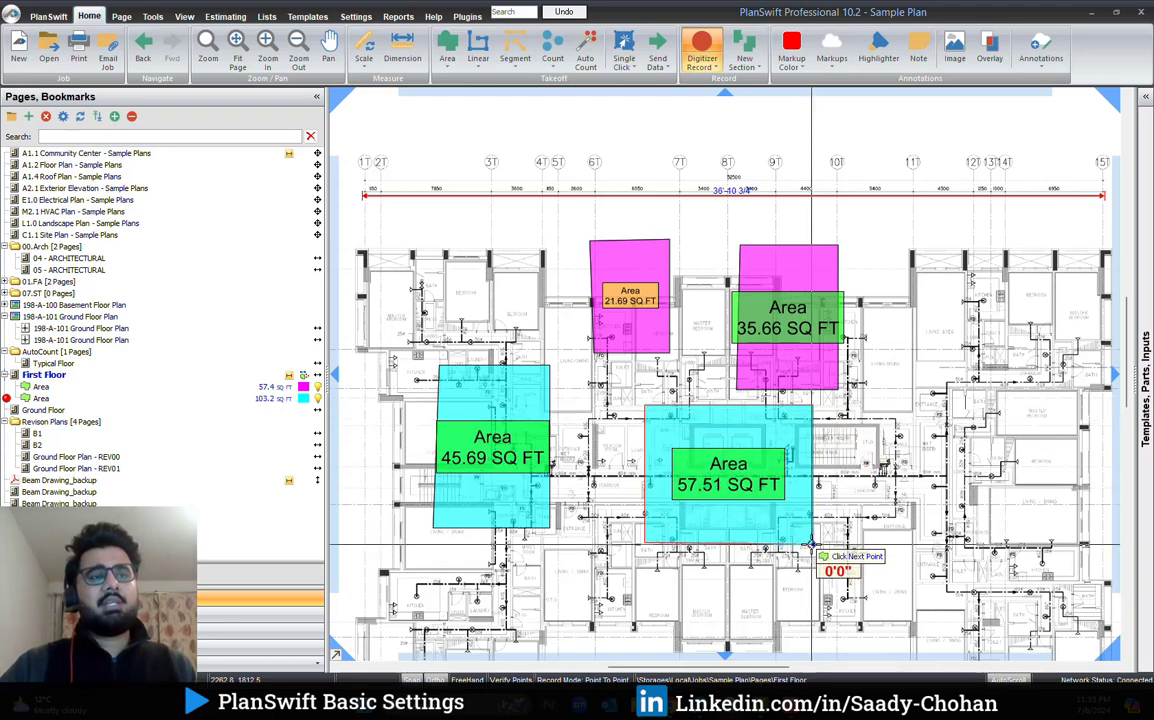
{"action": "right_click", "coordinate": [814, 588]}
{"action": "left_click", "coordinate": [835, 618]}
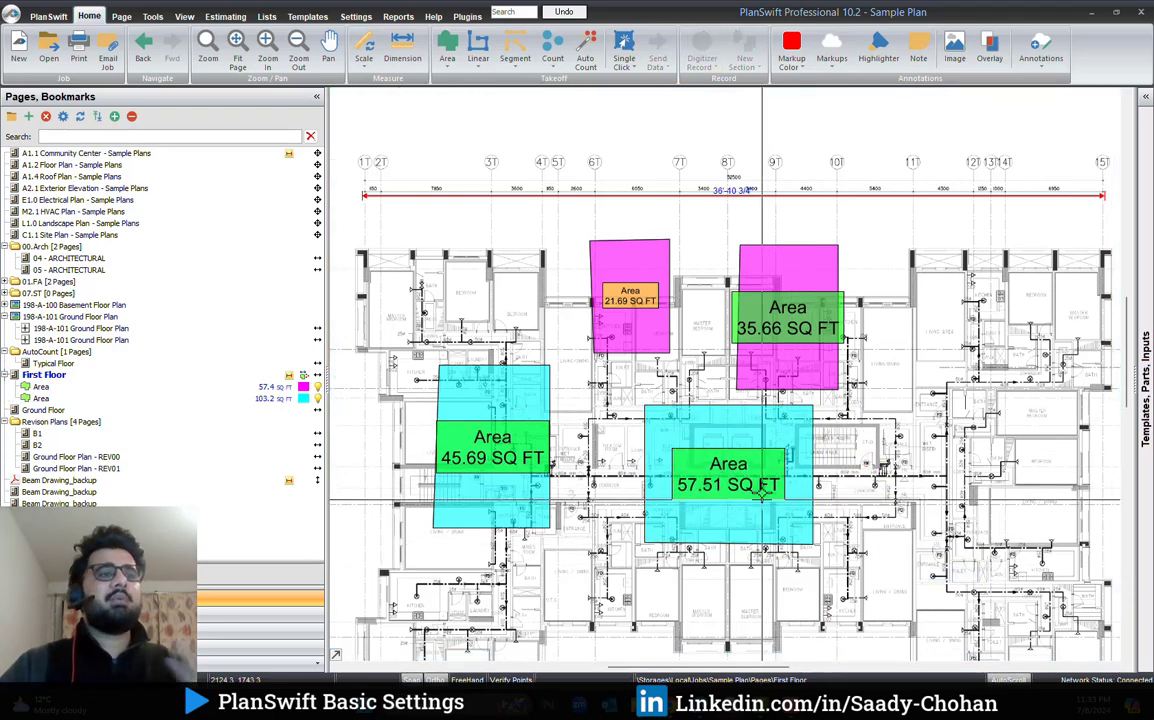
{"action": "left_click", "coordinate": [355, 16]}
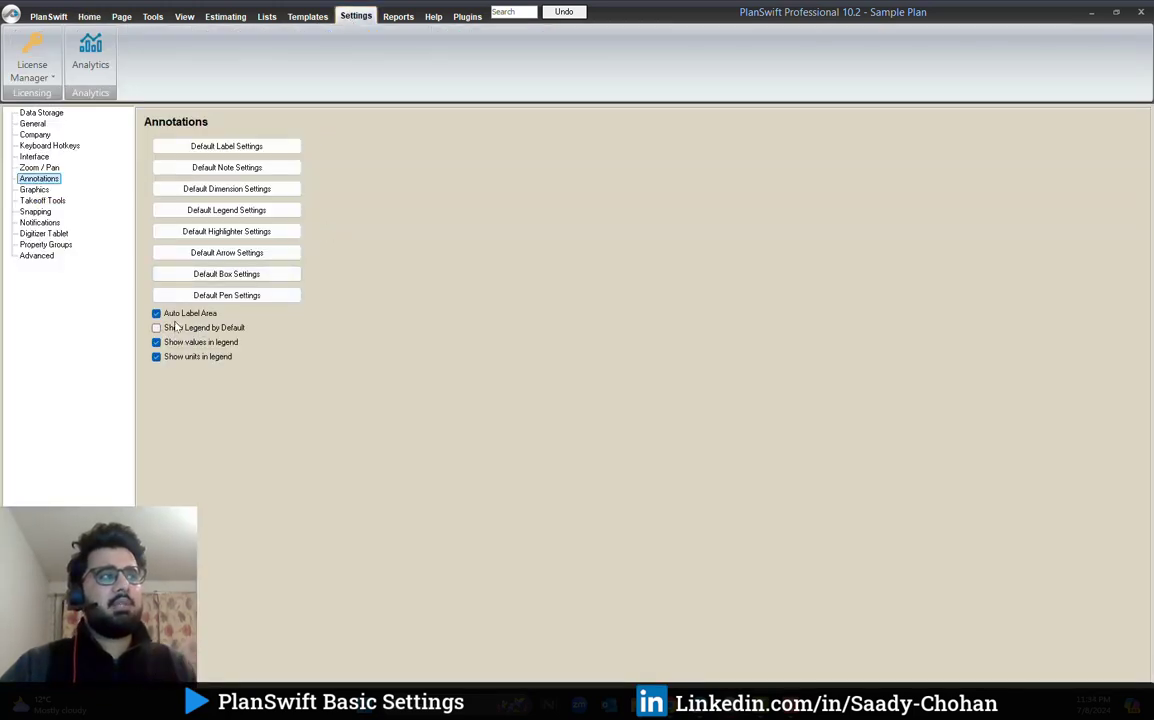
In Graphics settings, uncheck CAD black background and large B&W image optimization, then return home.
{"action": "left_click", "coordinate": [36, 190]}
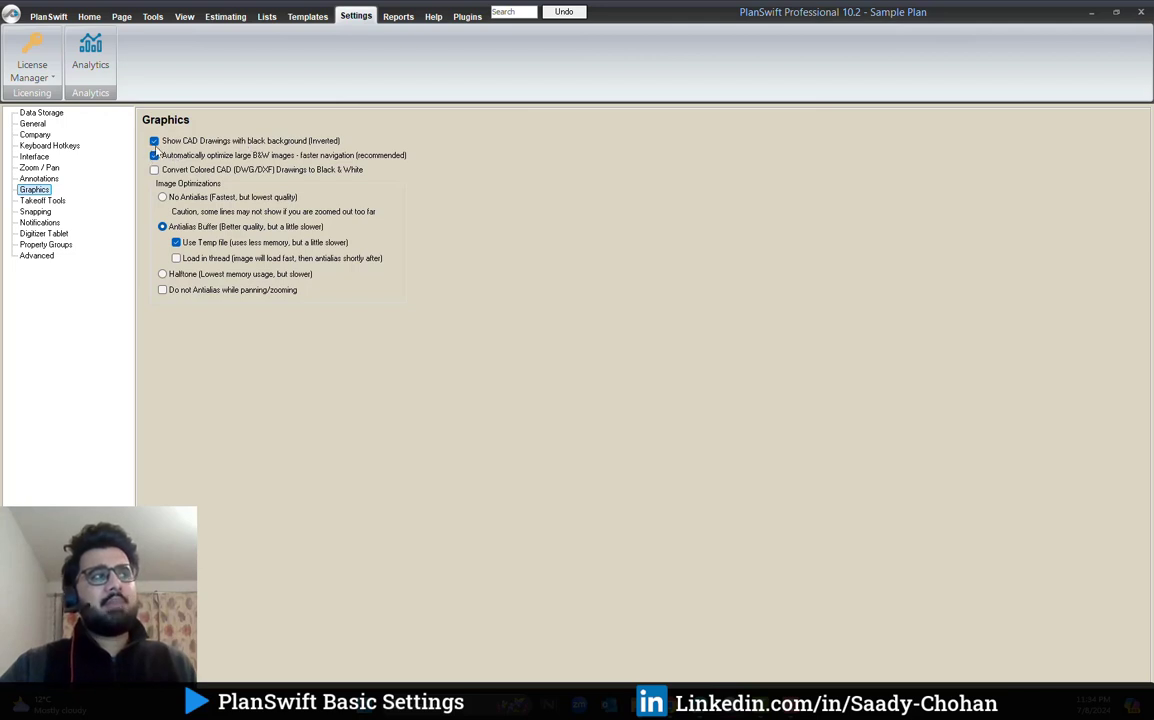
{"action": "left_click", "coordinate": [154, 142]}
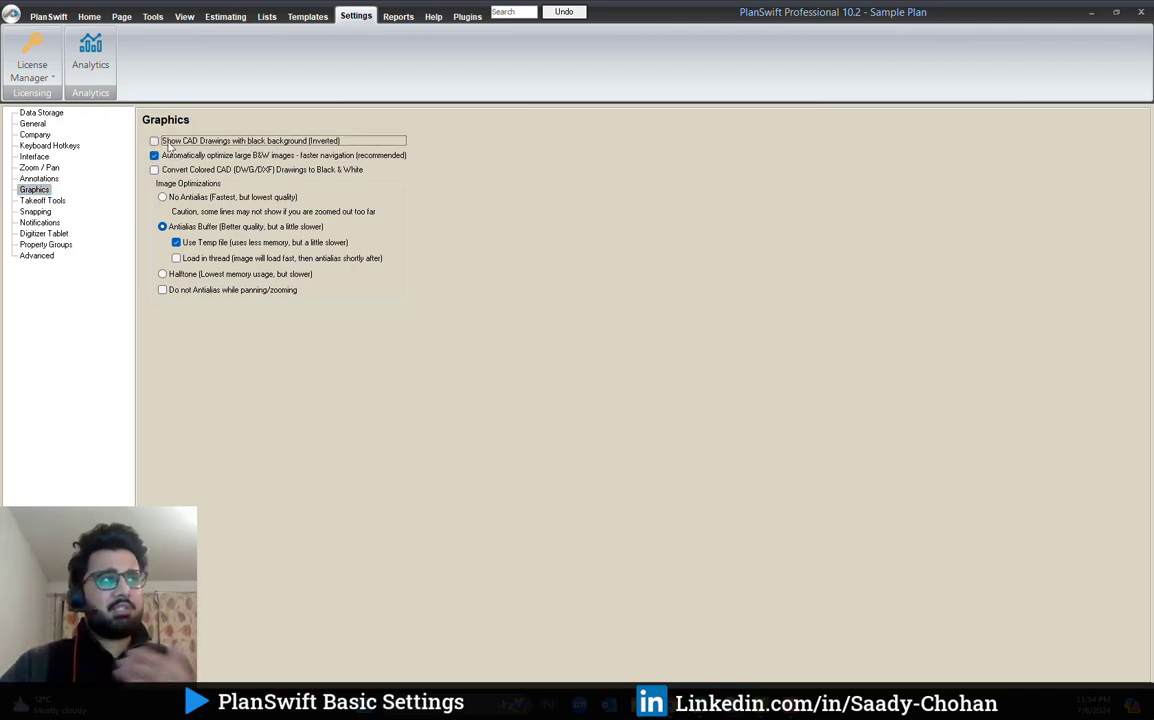
{"action": "left_click", "coordinate": [155, 155]}
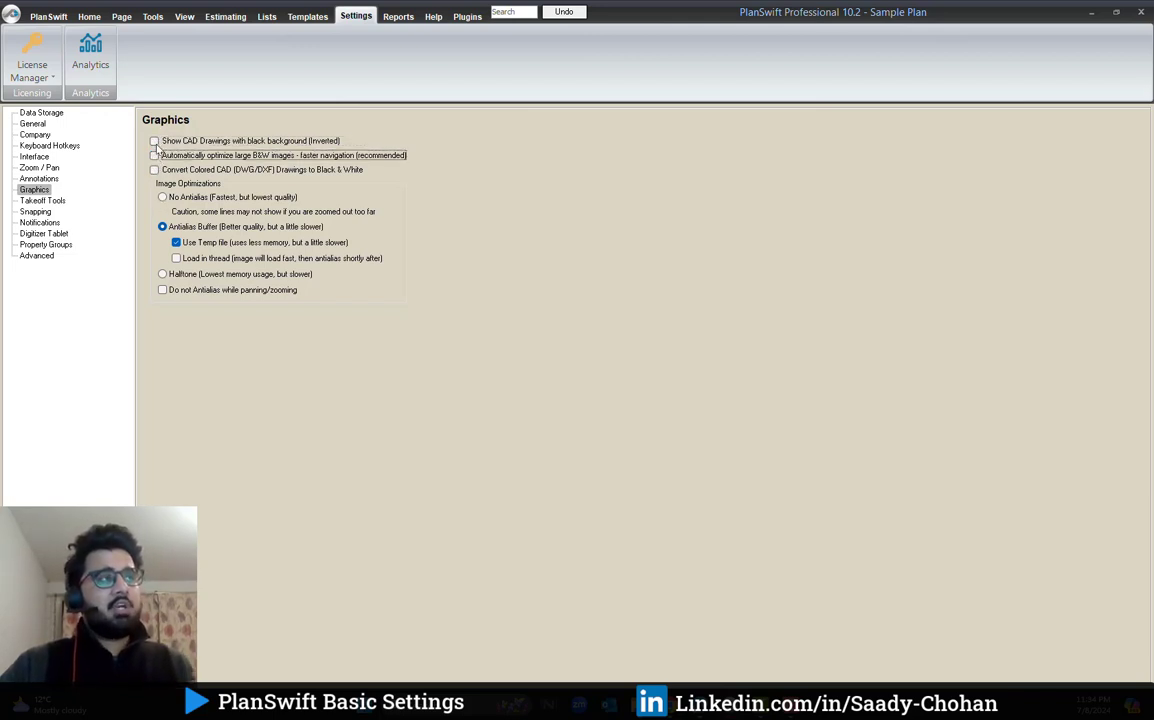
{"action": "left_click", "coordinate": [89, 15]}
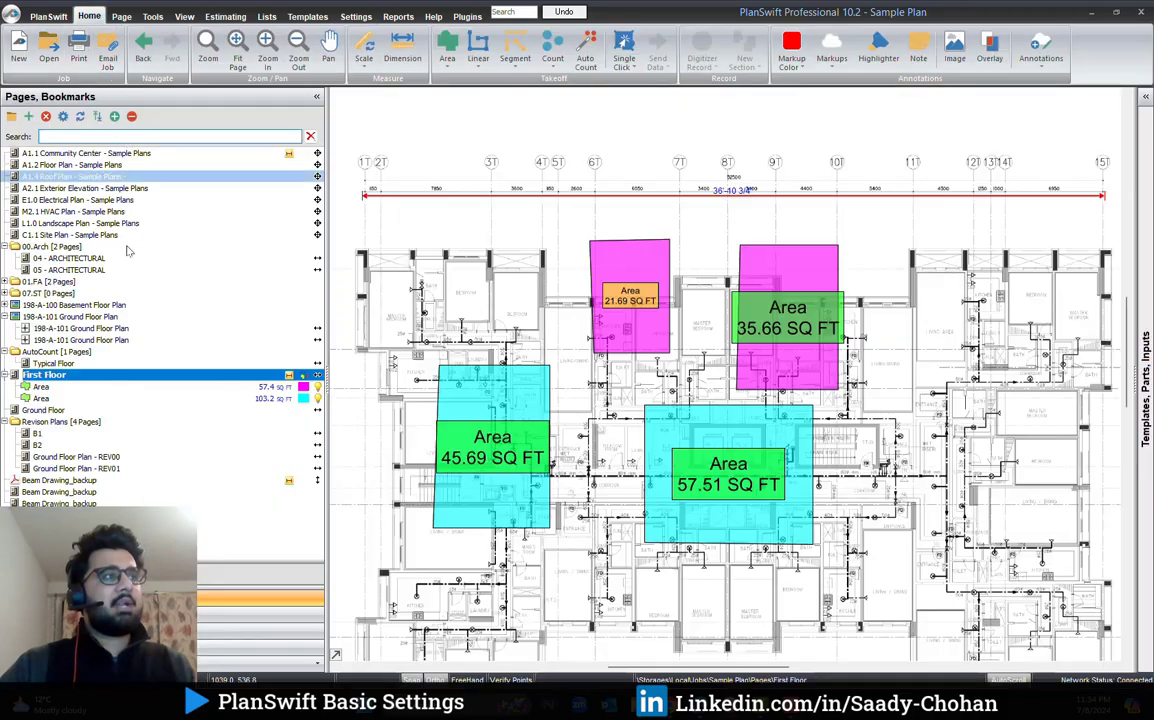
Open the 198-A-101 Ground Floor Plan and pan to reveal the NEIGHBORING PLOT title.
{"action": "left_click", "coordinate": [70, 340]}
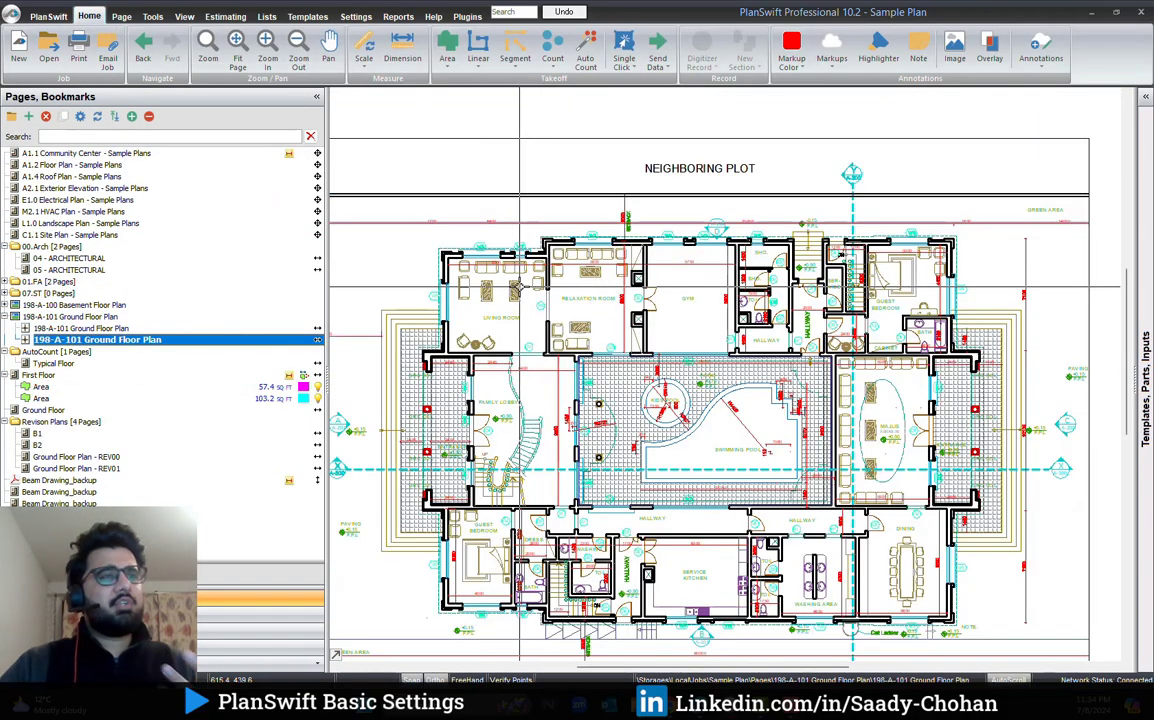
{"action": "left_click_drag", "start_coordinate": [520, 290], "coordinate": [553, 255]}
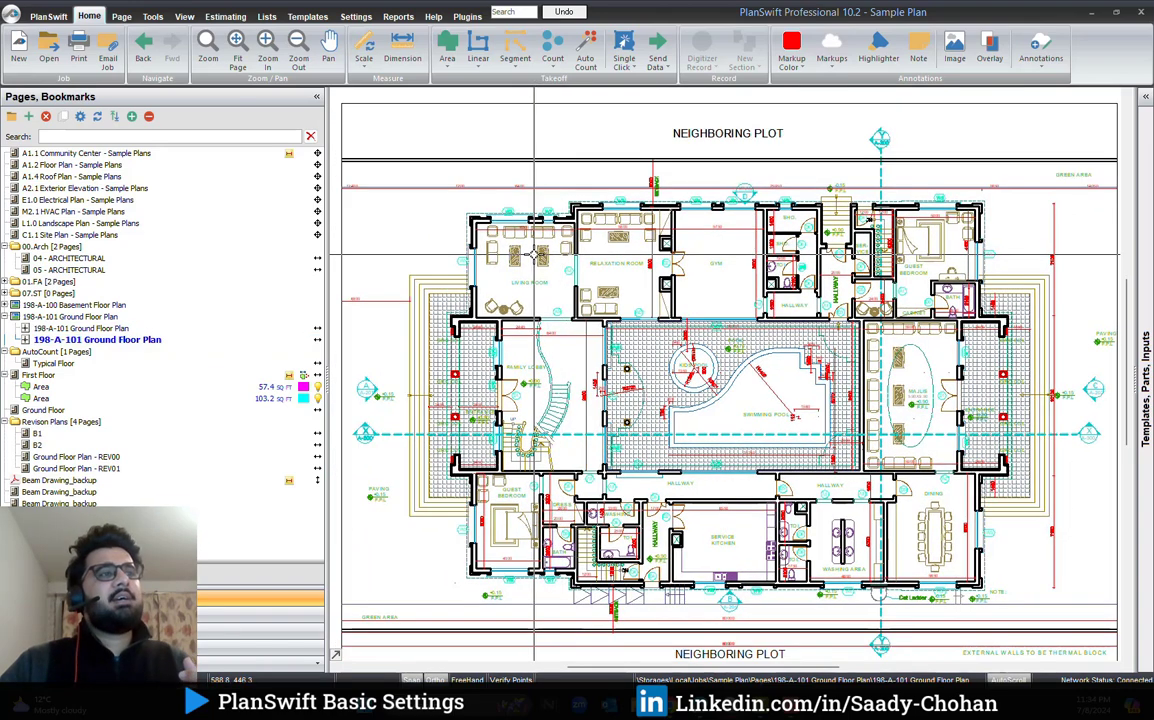
{"action": "scroll", "coordinate": [490, 228], "scroll_direction": "up", "scroll_amount": 2}
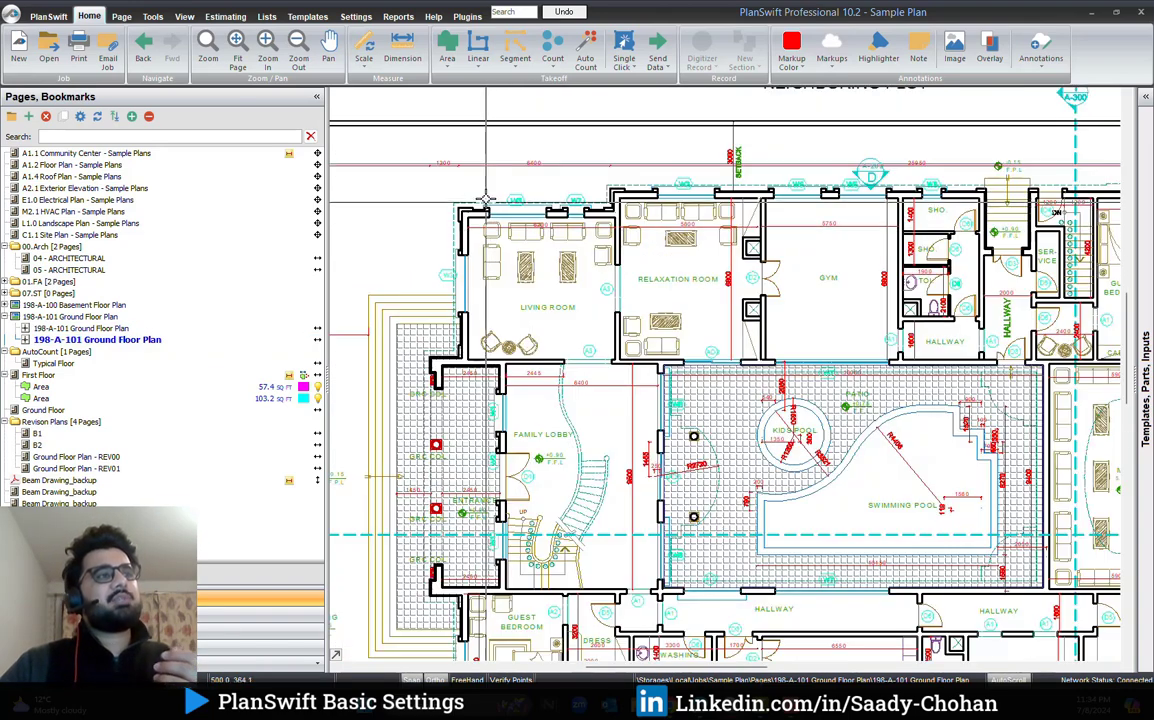
{"action": "left_click_drag", "start_coordinate": [440, 181], "coordinate": [434, 204]}
Preview black CAD background, then disable it, re-enable B&W optimization, and convert coloured CAD to black-and-white.
{"action": "left_click", "coordinate": [356, 17]}
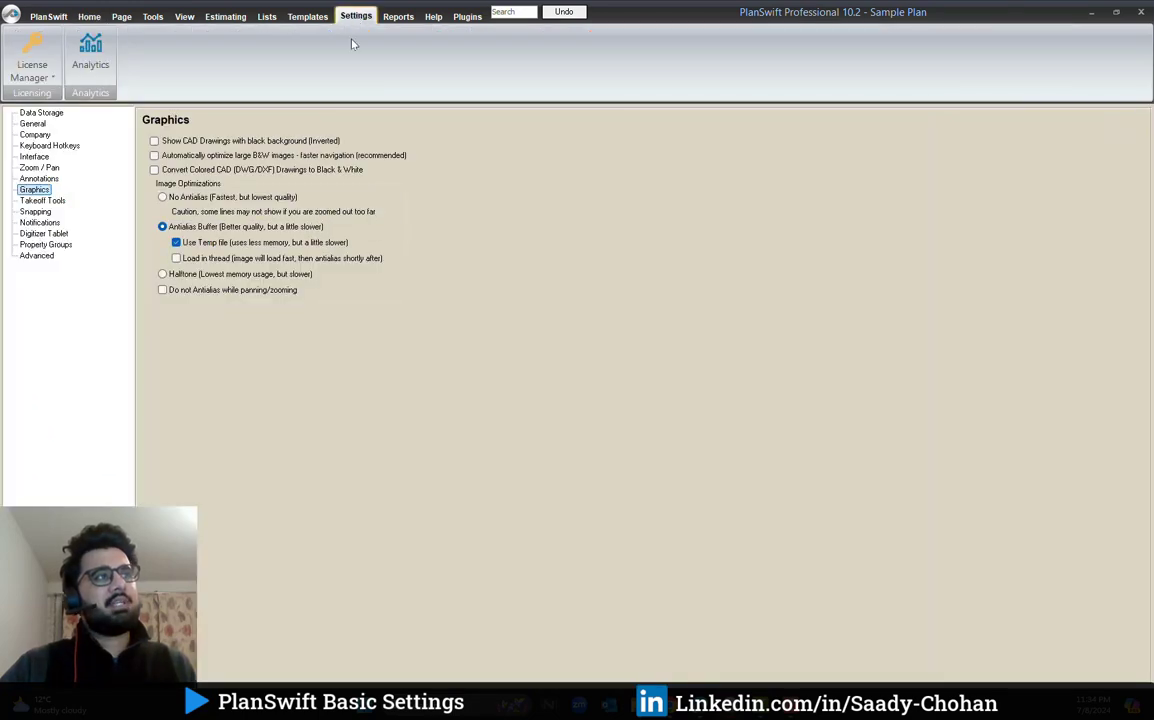
{"action": "left_click", "coordinate": [175, 142]}
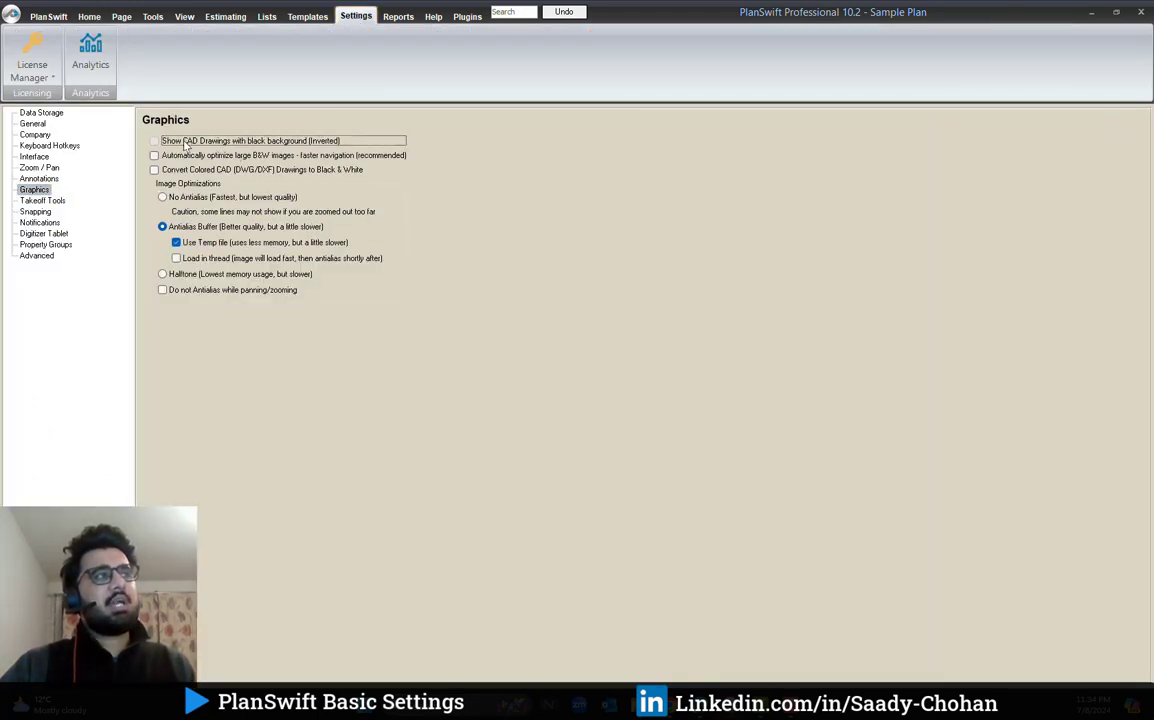
{"action": "left_click", "coordinate": [89, 17]}
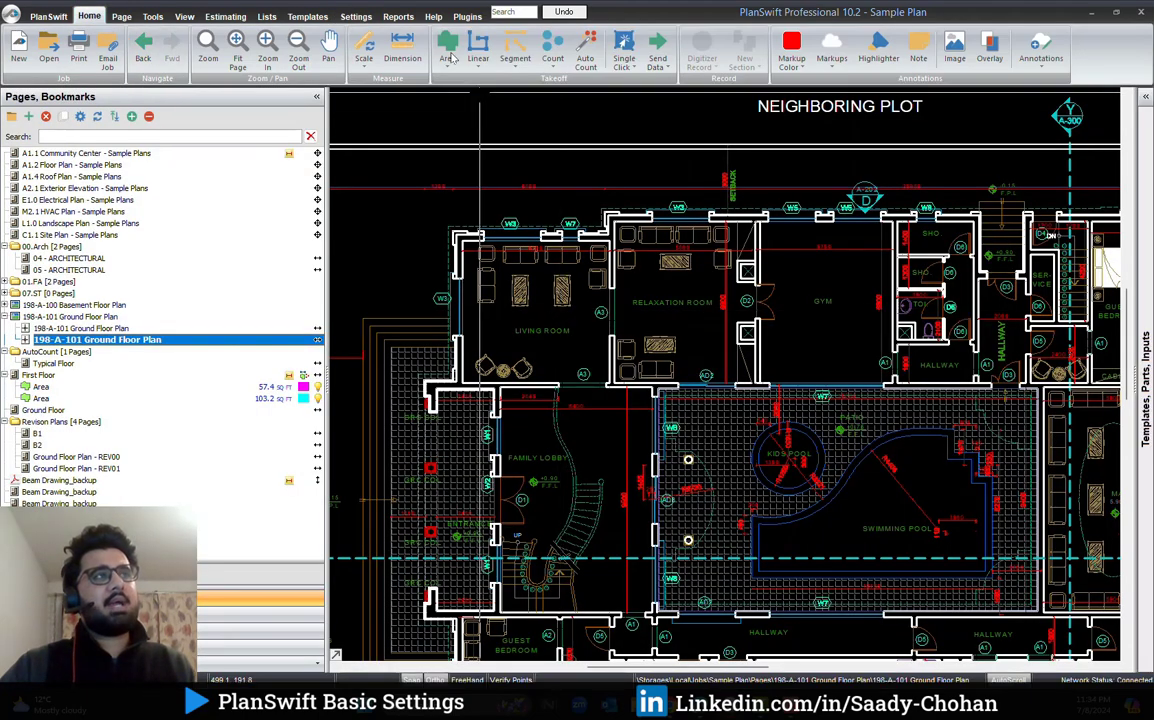
{"action": "left_click", "coordinate": [356, 17]}
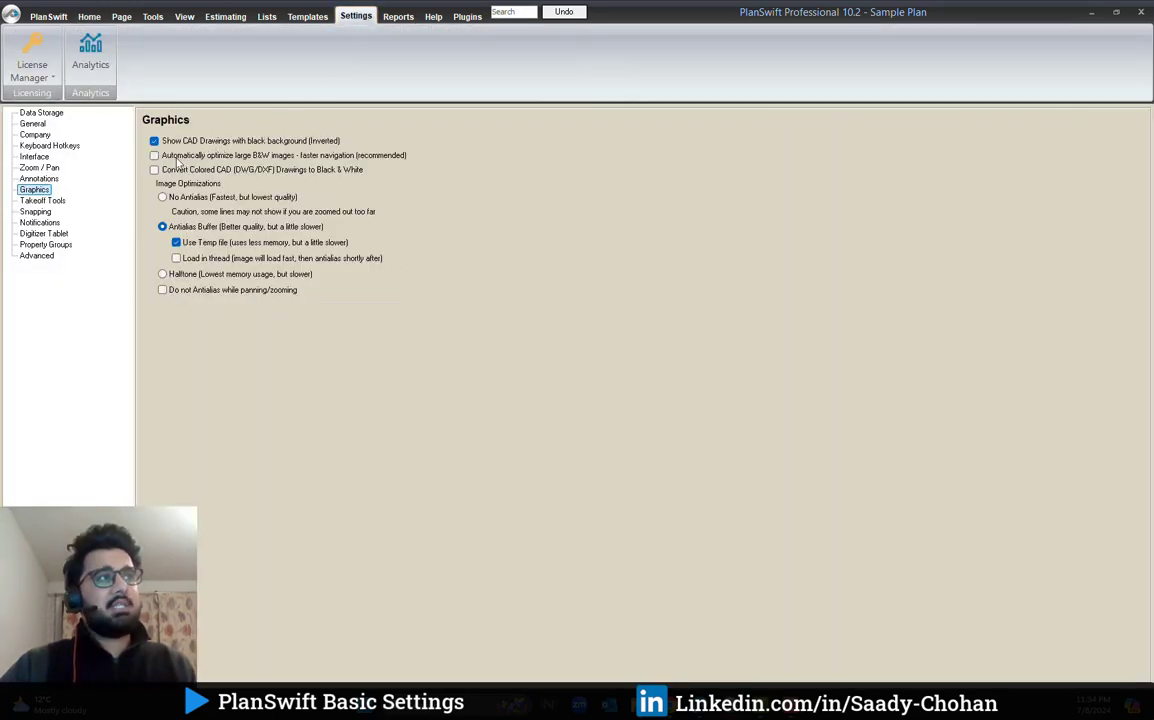
{"action": "left_click", "coordinate": [190, 158]}
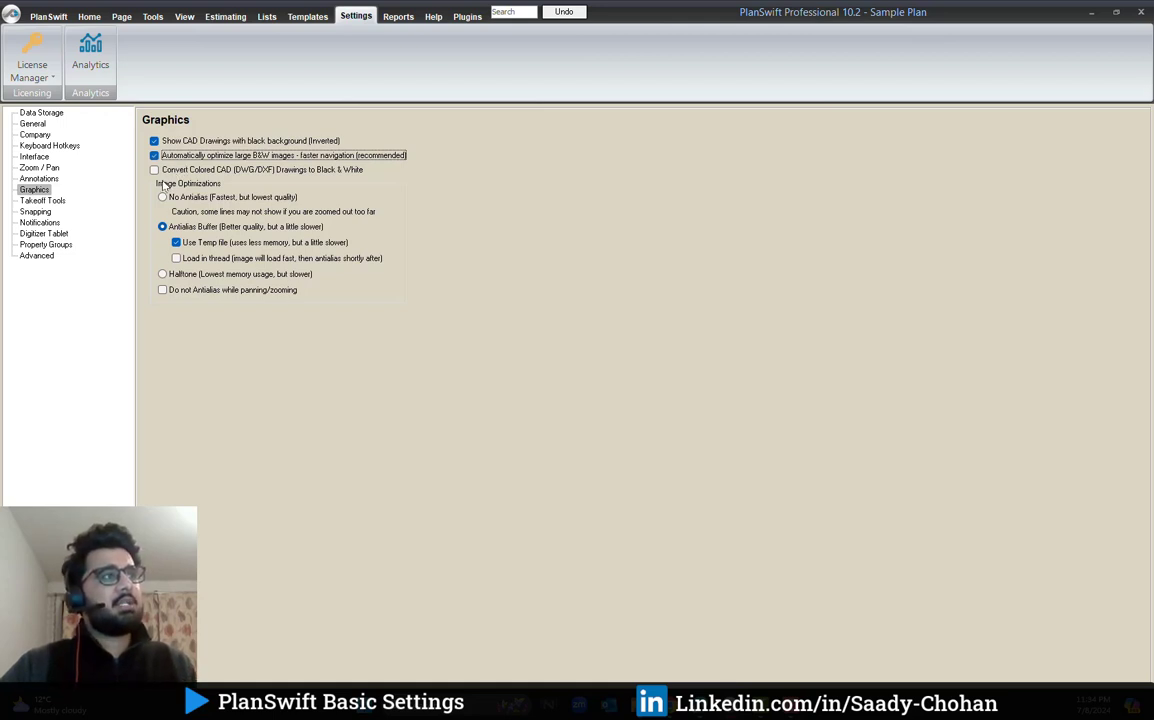
{"action": "left_click", "coordinate": [153, 141]}
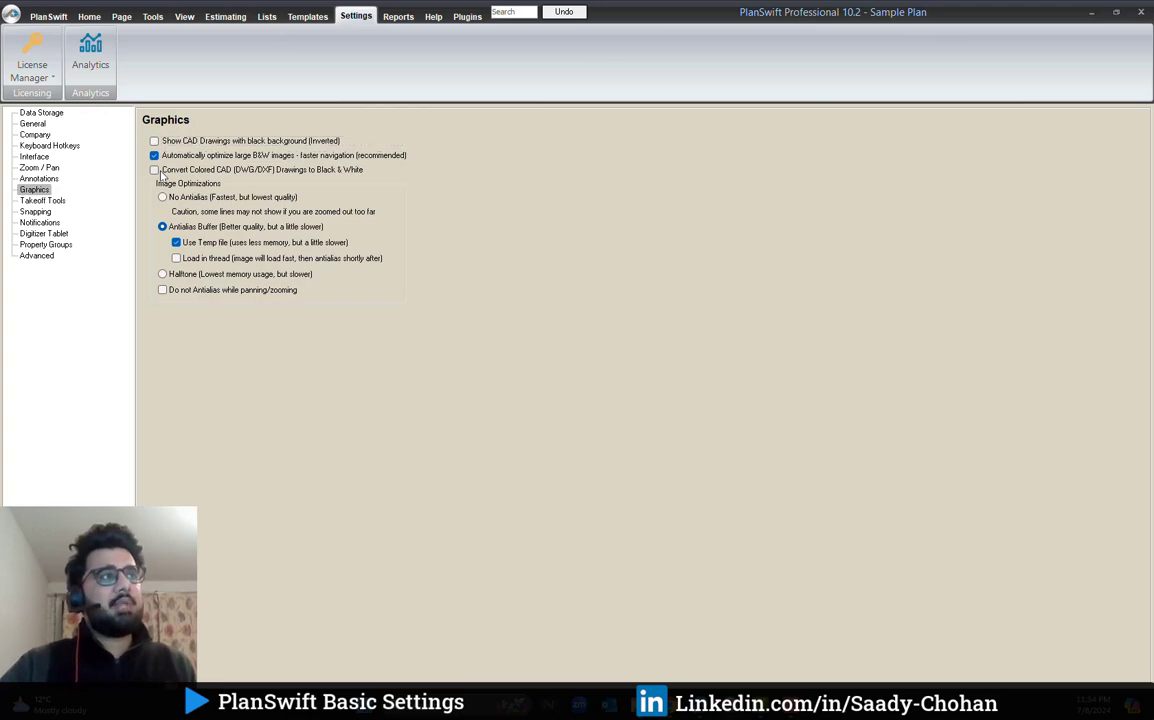
{"action": "left_click", "coordinate": [158, 171]}
{"action": "left_click", "coordinate": [92, 17]}
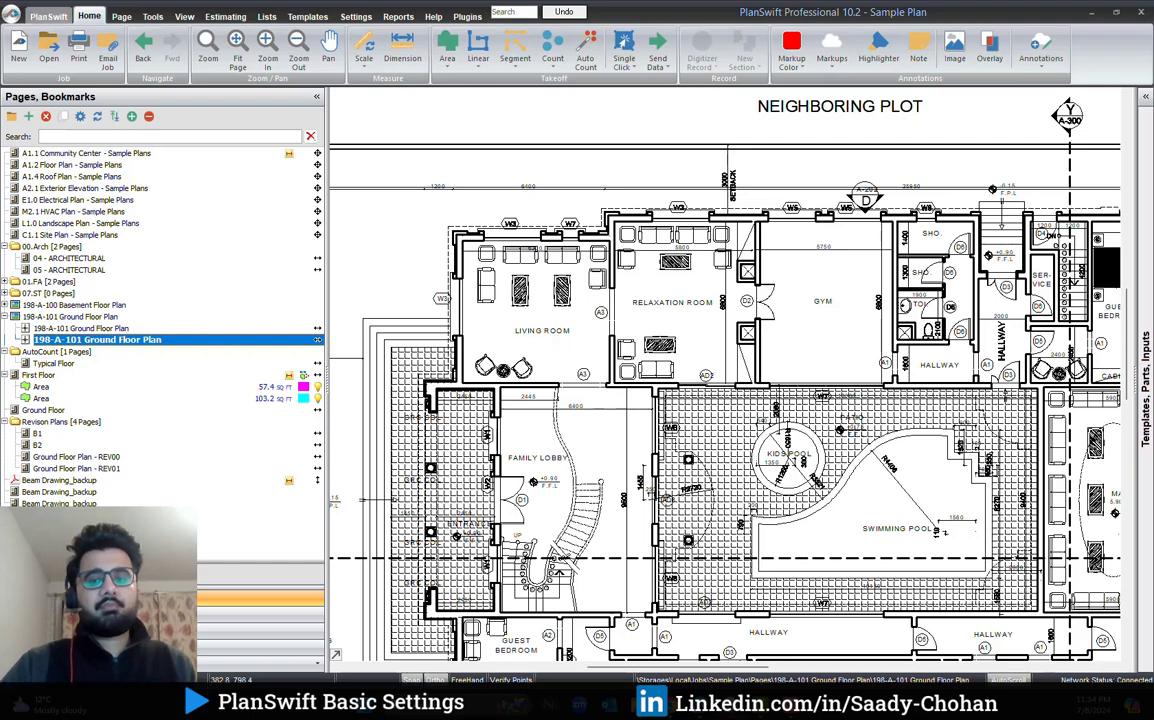
Turn off Enable Snapping in the Snapping settings.
{"action": "left_click", "coordinate": [357, 17]}
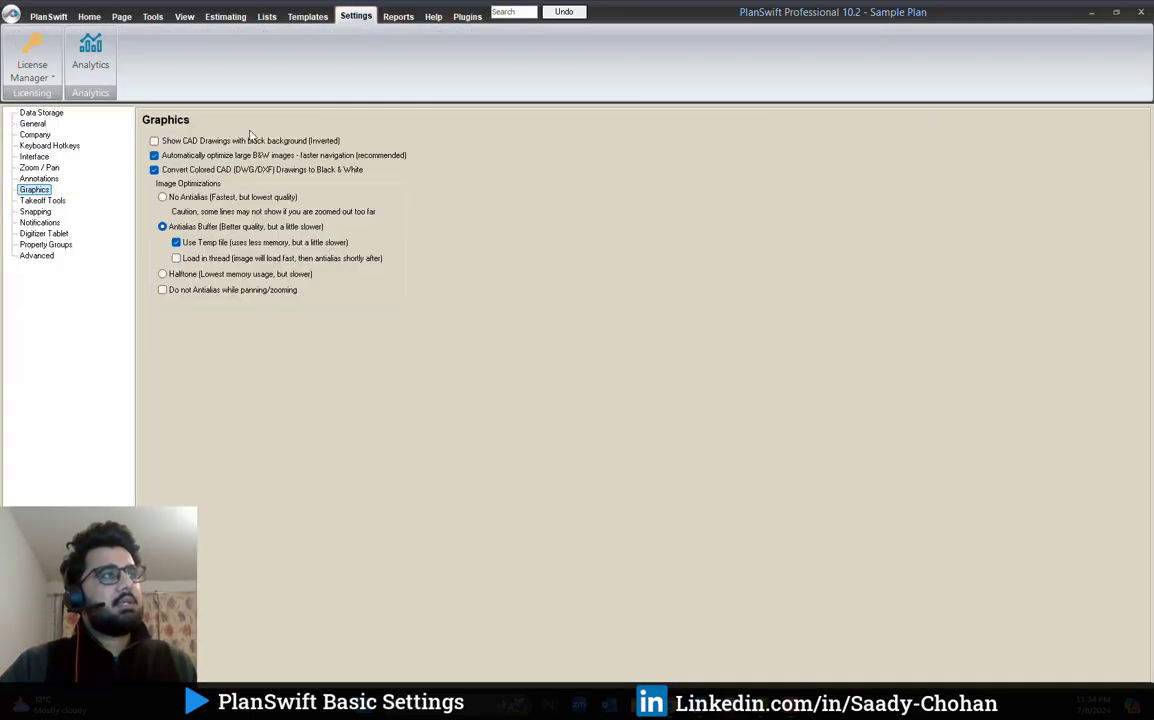
{"action": "left_click", "coordinate": [36, 212]}
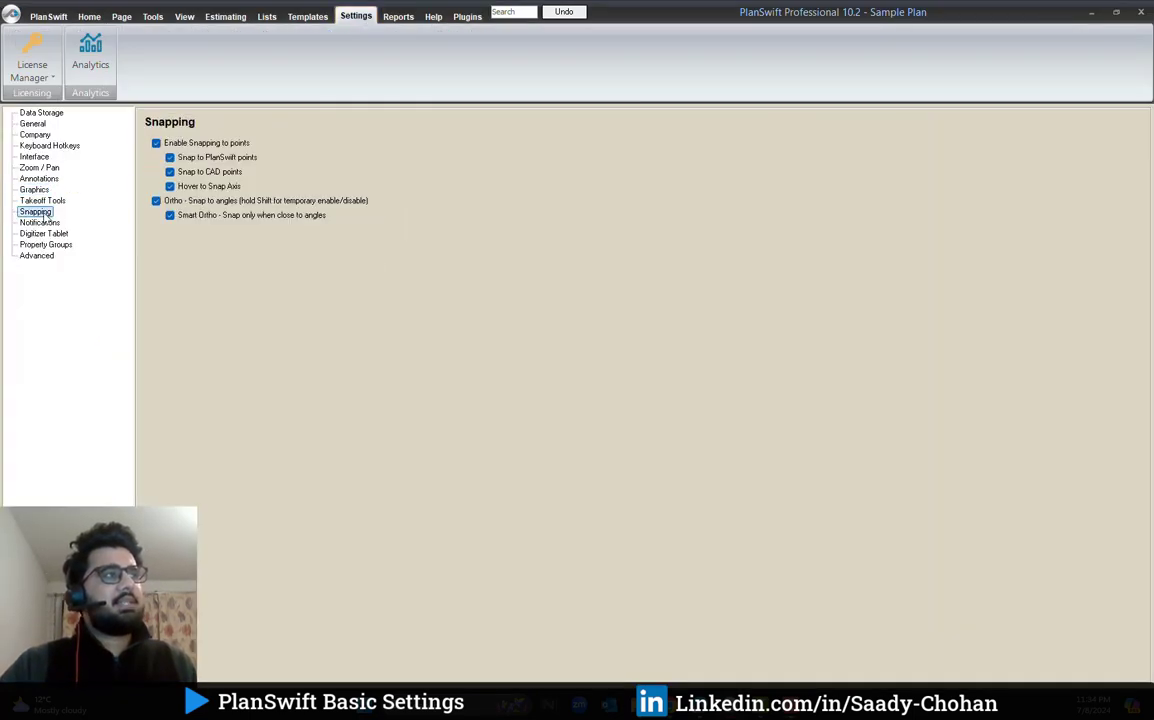
{"action": "left_click", "coordinate": [156, 143]}
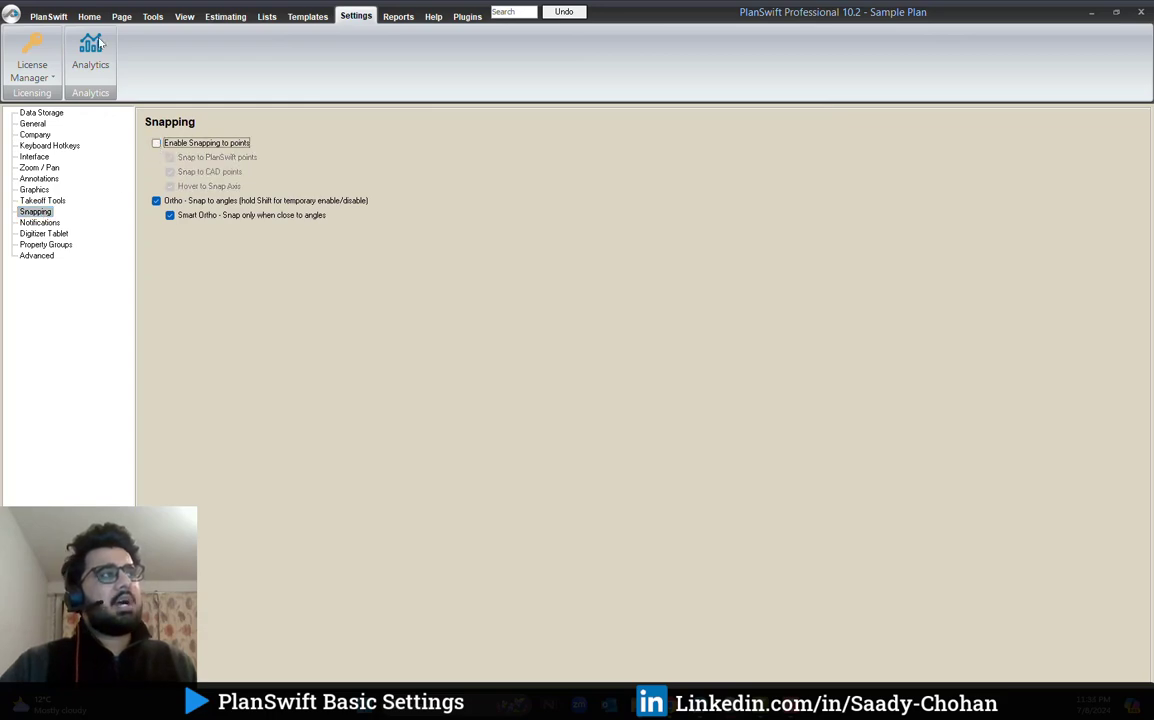
{"action": "left_click", "coordinate": [89, 17]}
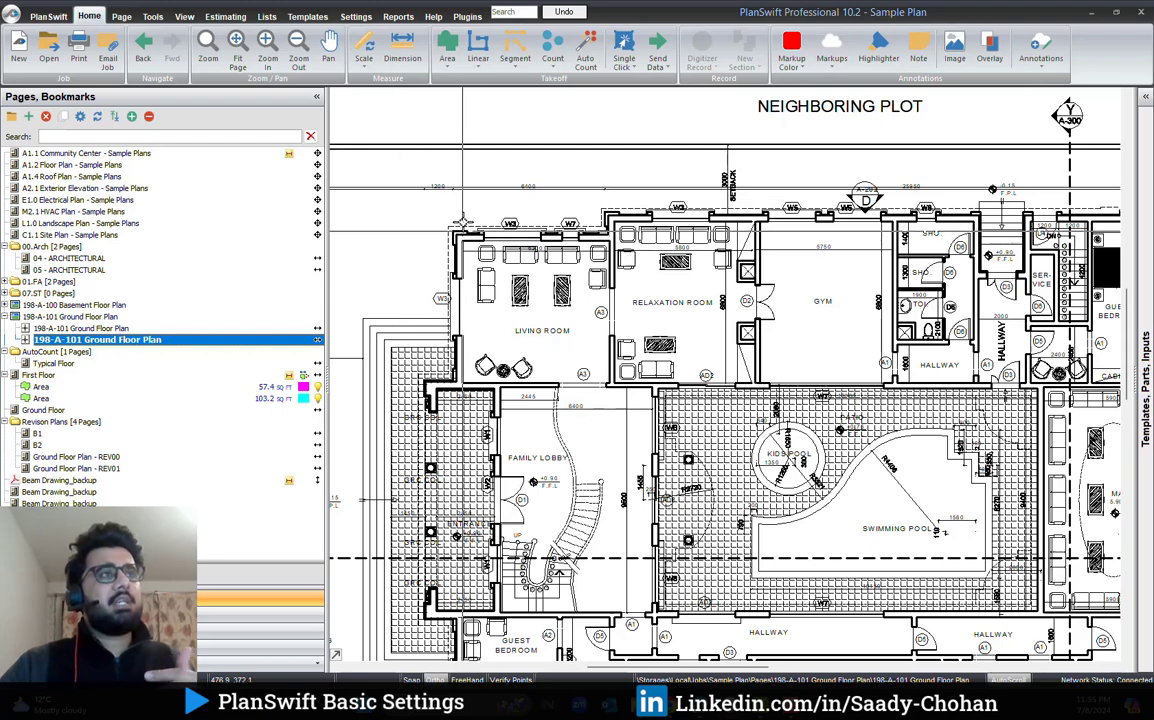
Try a dimension at the Ground Floor wall corner without snapping, then stop recording.
{"action": "left_click", "coordinate": [402, 48]}
{"action": "scroll", "coordinate": [462, 246], "scroll_direction": "up", "scroll_amount": 5}
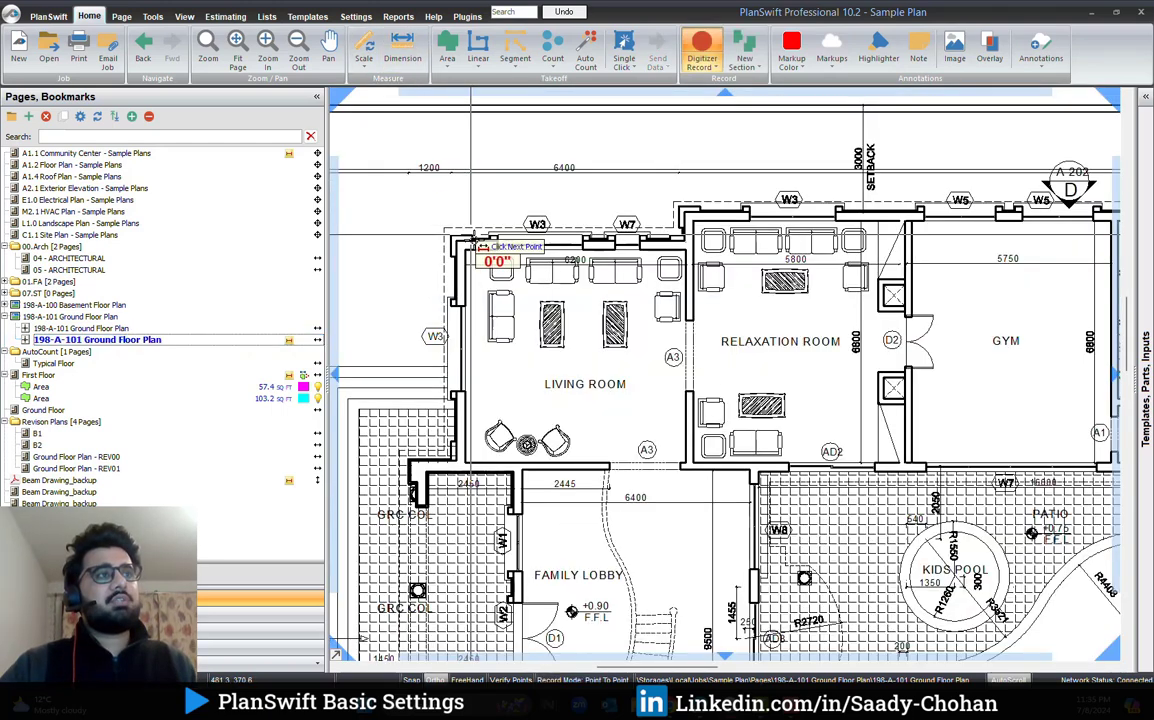
{"action": "scroll", "coordinate": [466, 256], "scroll_direction": "up", "scroll_amount": 3}
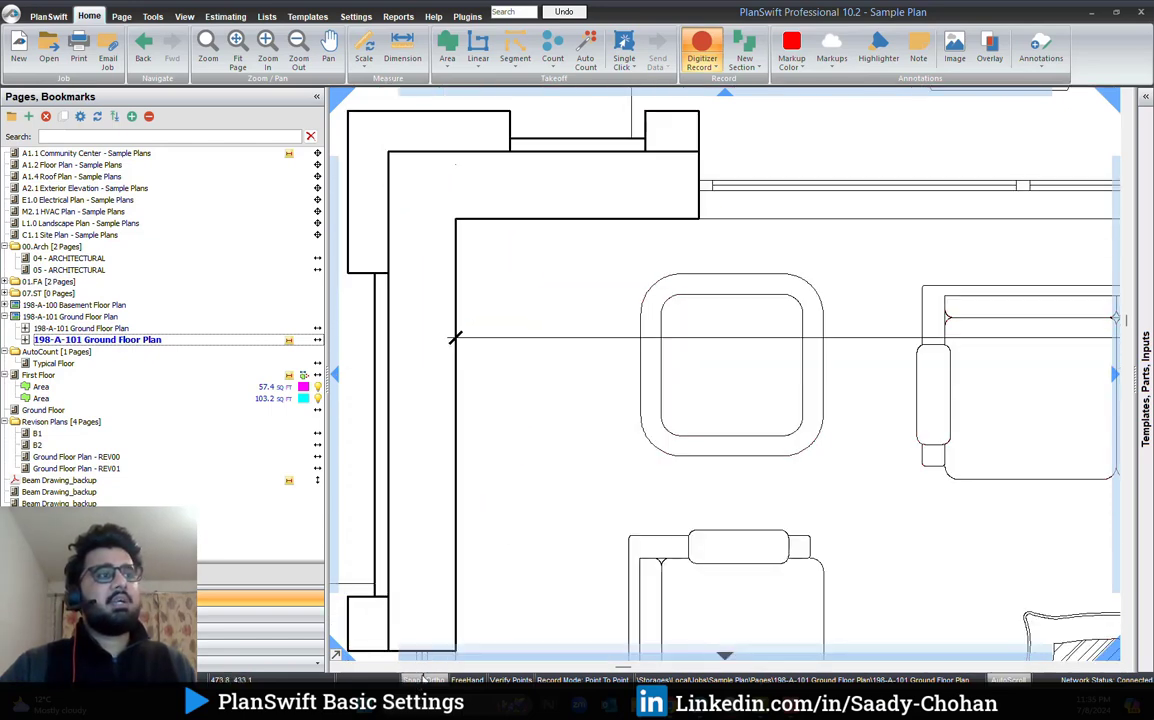
{"action": "right_click", "coordinate": [572, 340]}
{"action": "left_click", "coordinate": [598, 371]}
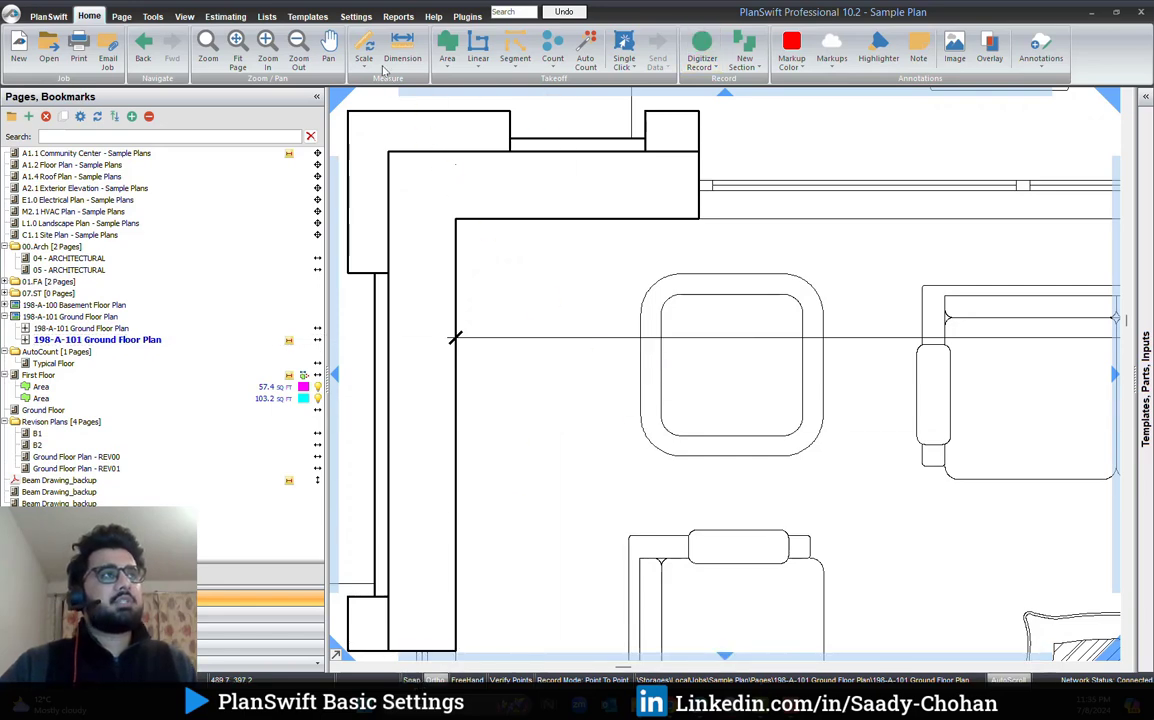
Re-enable snapping and show the Notifications settings page.
{"action": "left_click", "coordinate": [355, 16]}
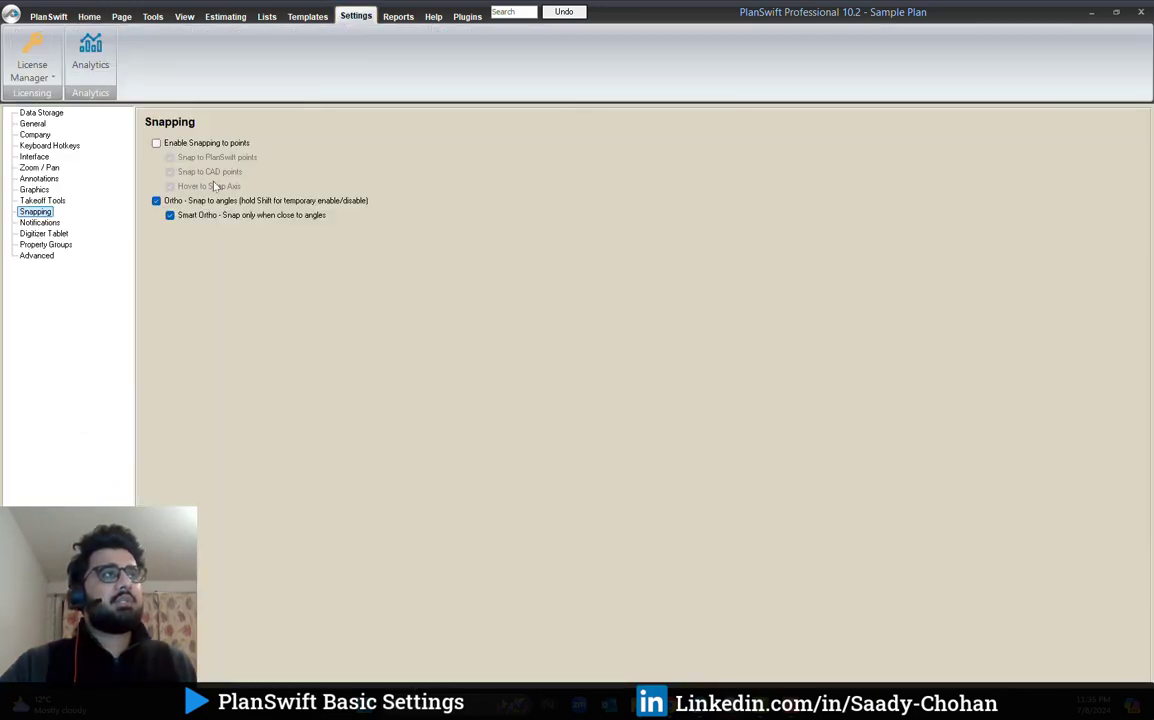
{"action": "left_click", "coordinate": [156, 144]}
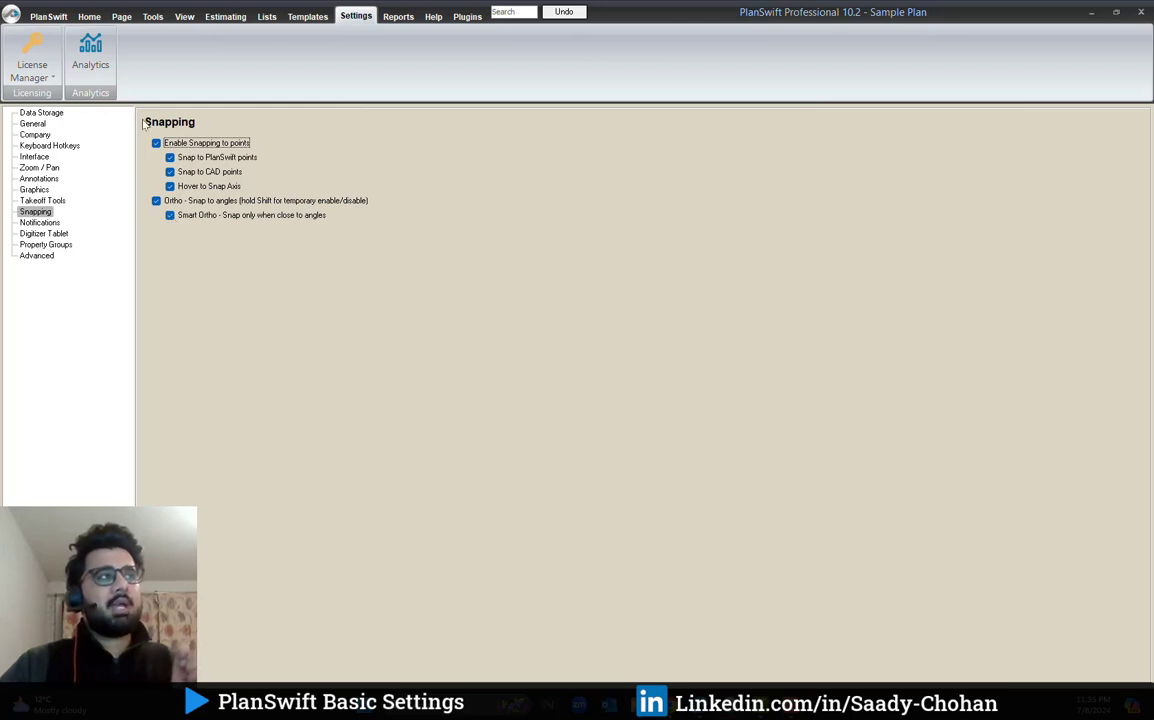
{"action": "left_click", "coordinate": [48, 222]}
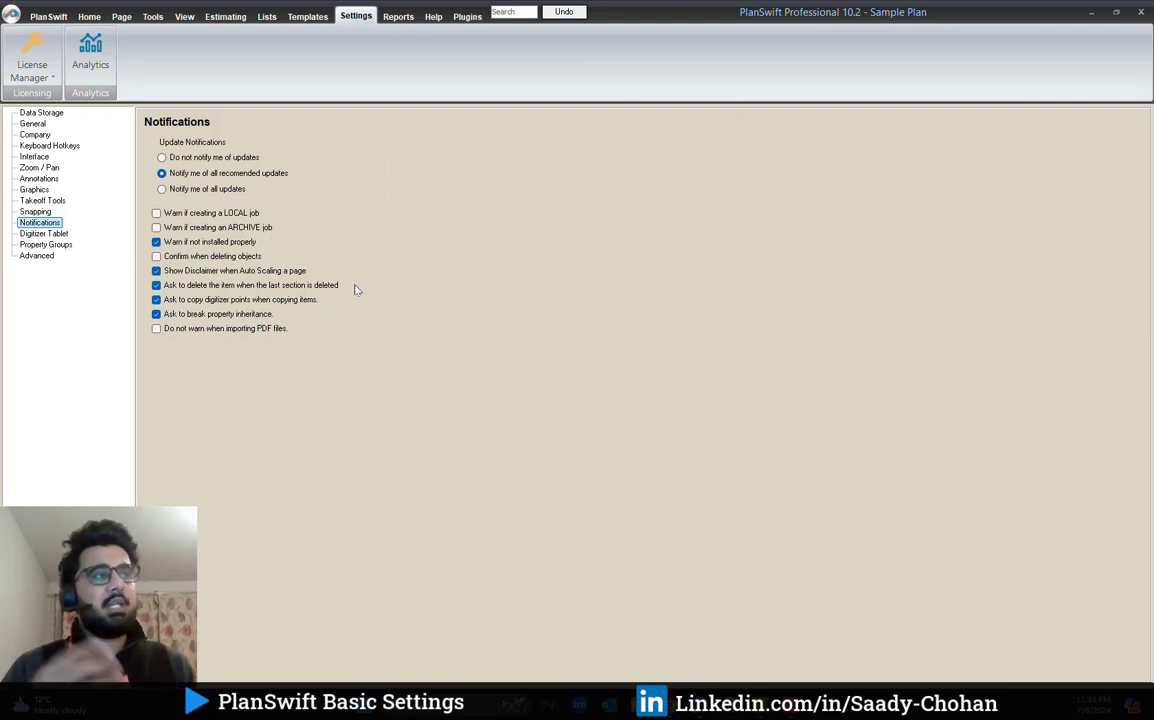
Stop asking before deleting an item's last section, then view the Property Groups settings.
{"action": "left_click", "coordinate": [159, 288]}
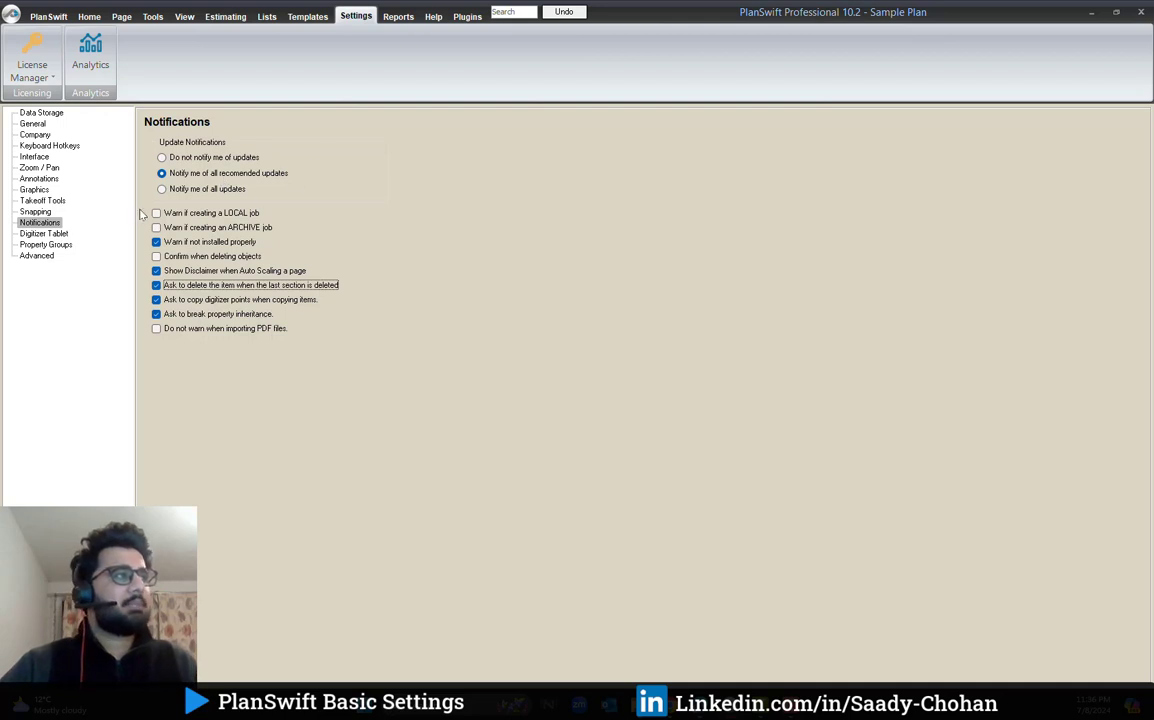
{"action": "left_click", "coordinate": [50, 245]}
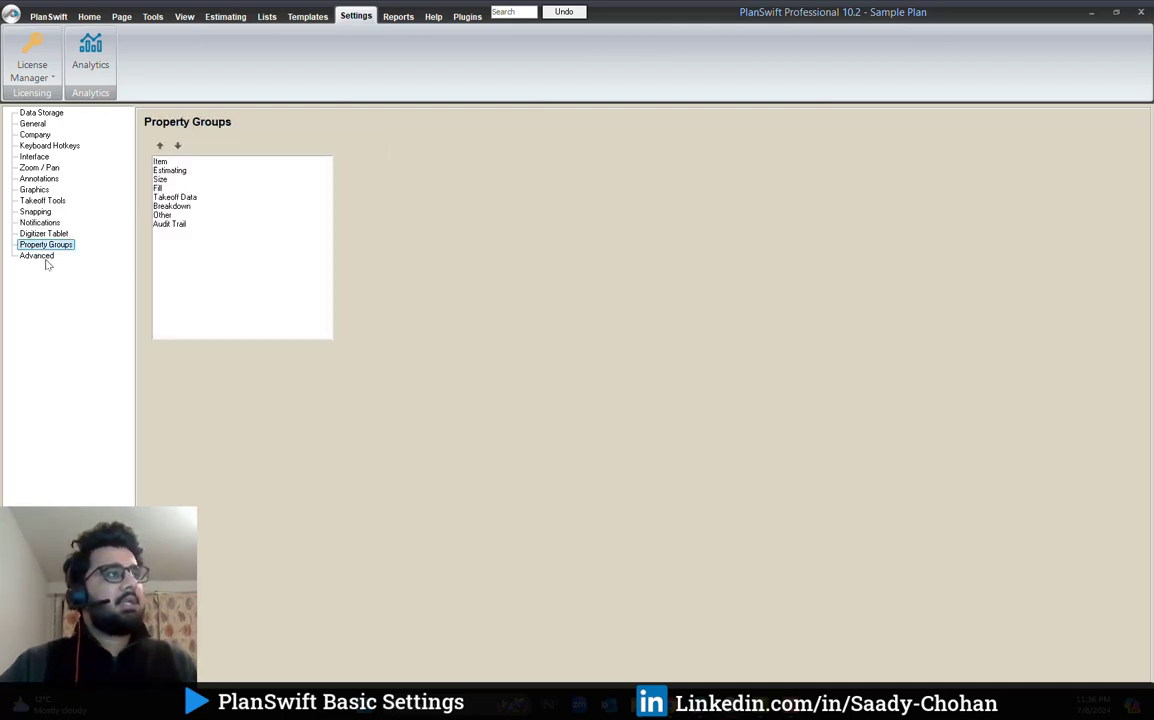
View the Advanced settings, then glance at the Open Job list and close it.
{"action": "left_click", "coordinate": [45, 258]}
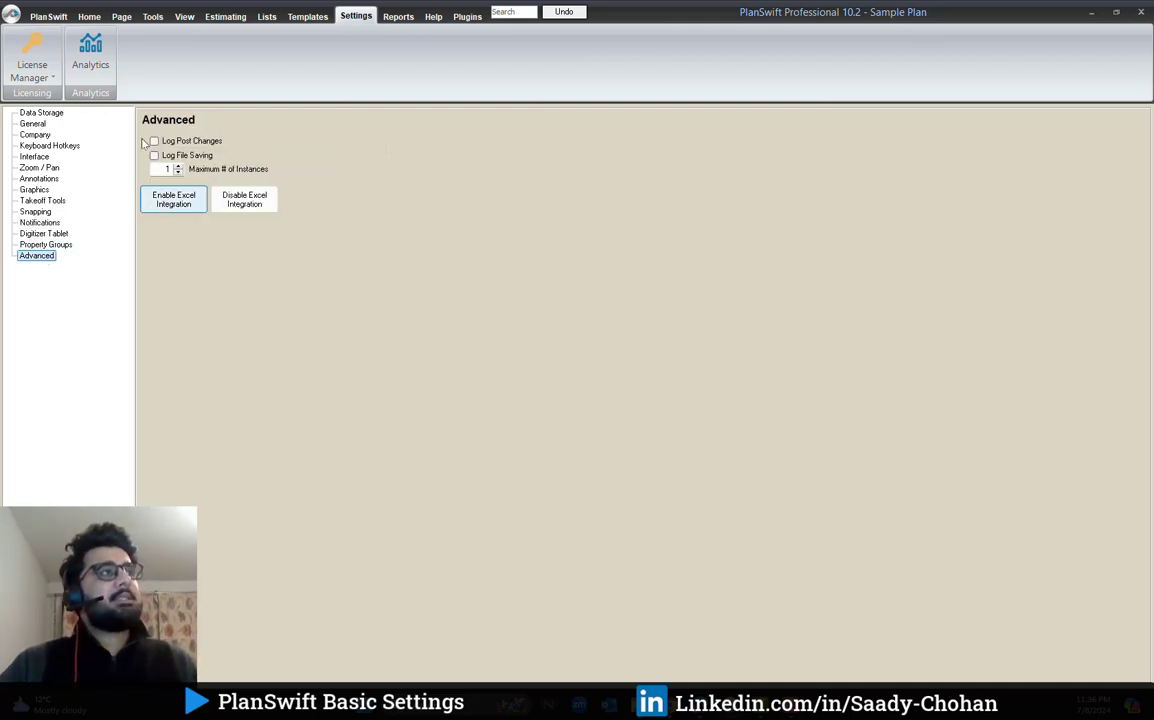
{"action": "left_click", "coordinate": [89, 16]}
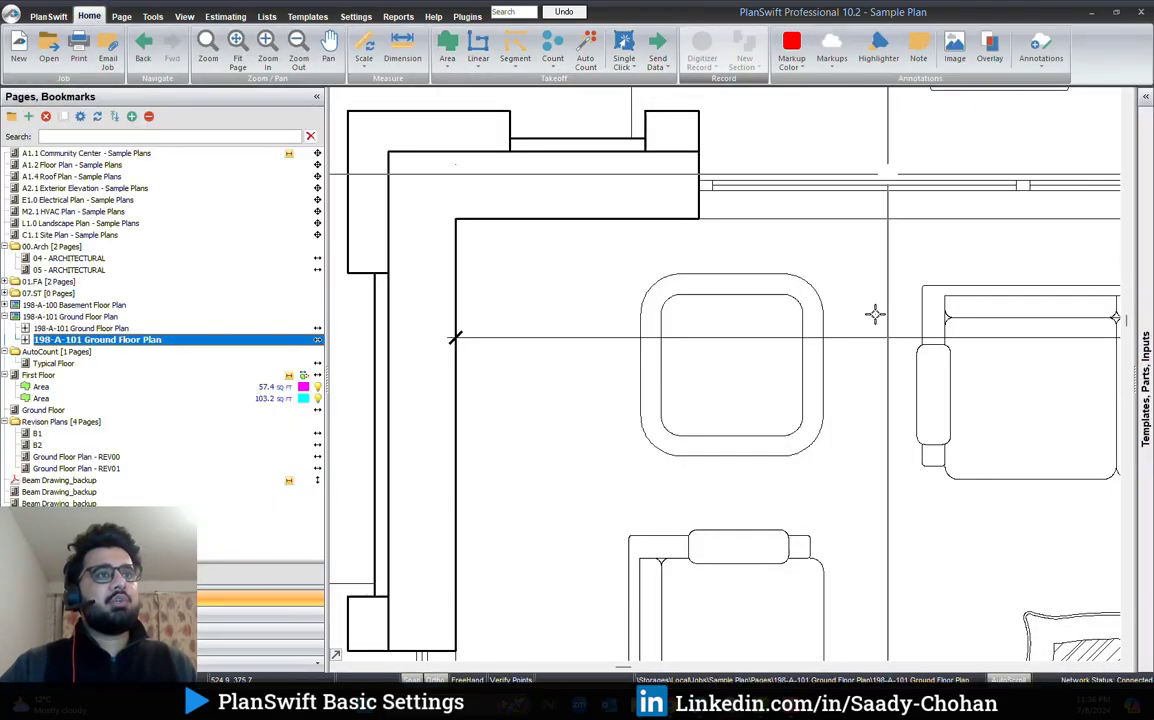
{"action": "left_click", "coordinate": [49, 55]}
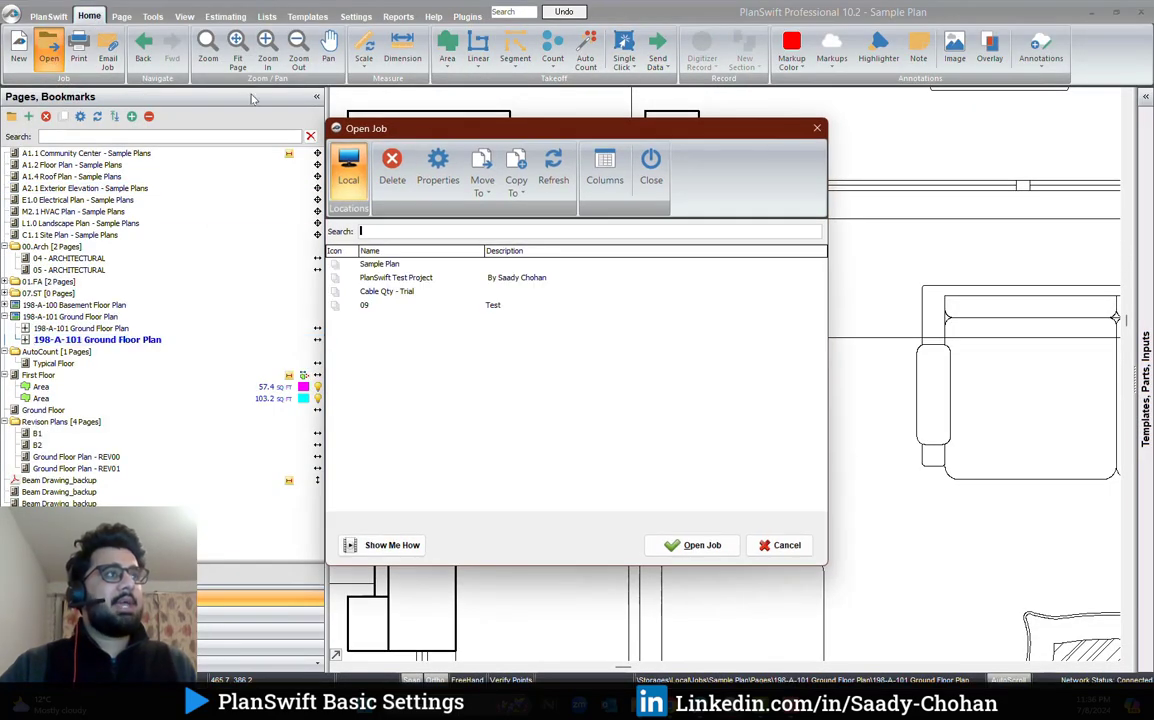
{"action": "left_click", "coordinate": [818, 131]}
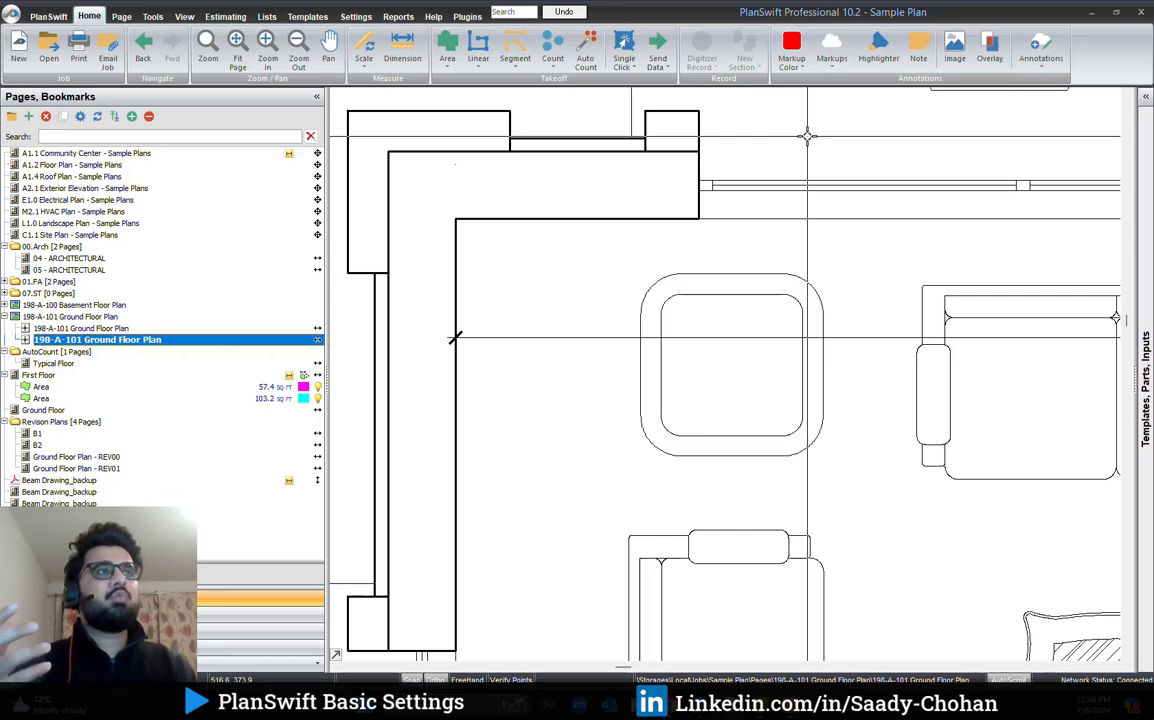
Set Maximum # of Instances to 2, then back to 1, and return to the plan.
{"action": "left_click", "coordinate": [358, 17]}
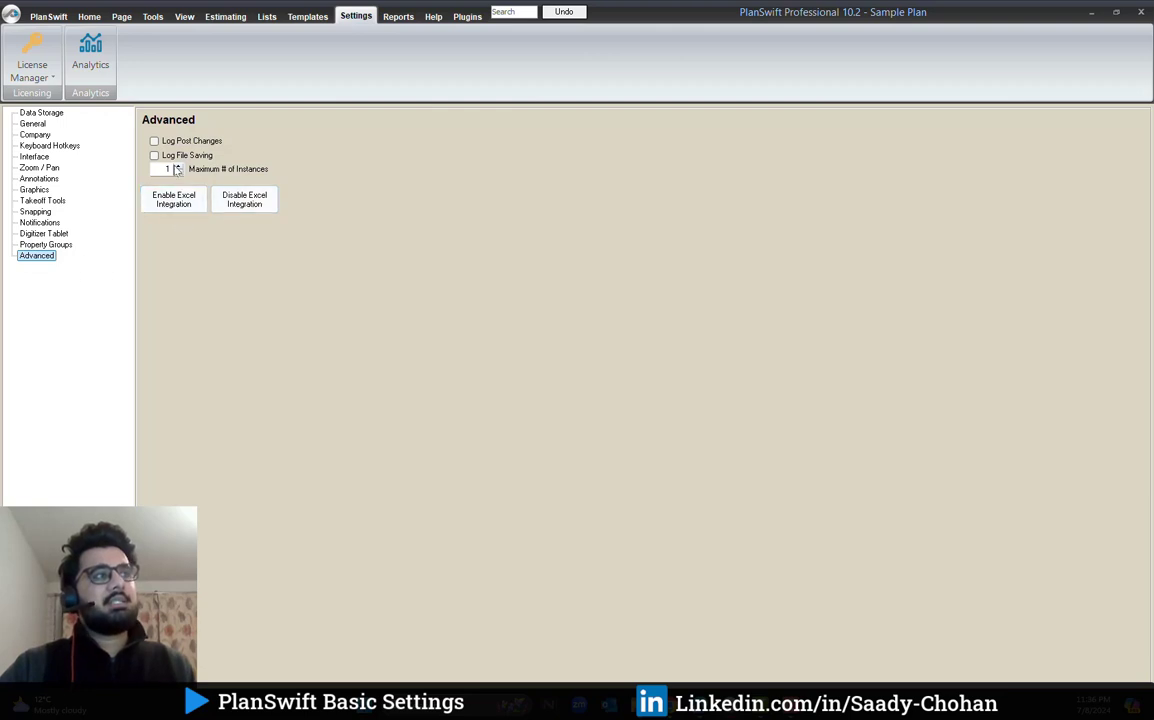
{"action": "left_click", "coordinate": [170, 169]}
{"action": "type", "text": "2"}
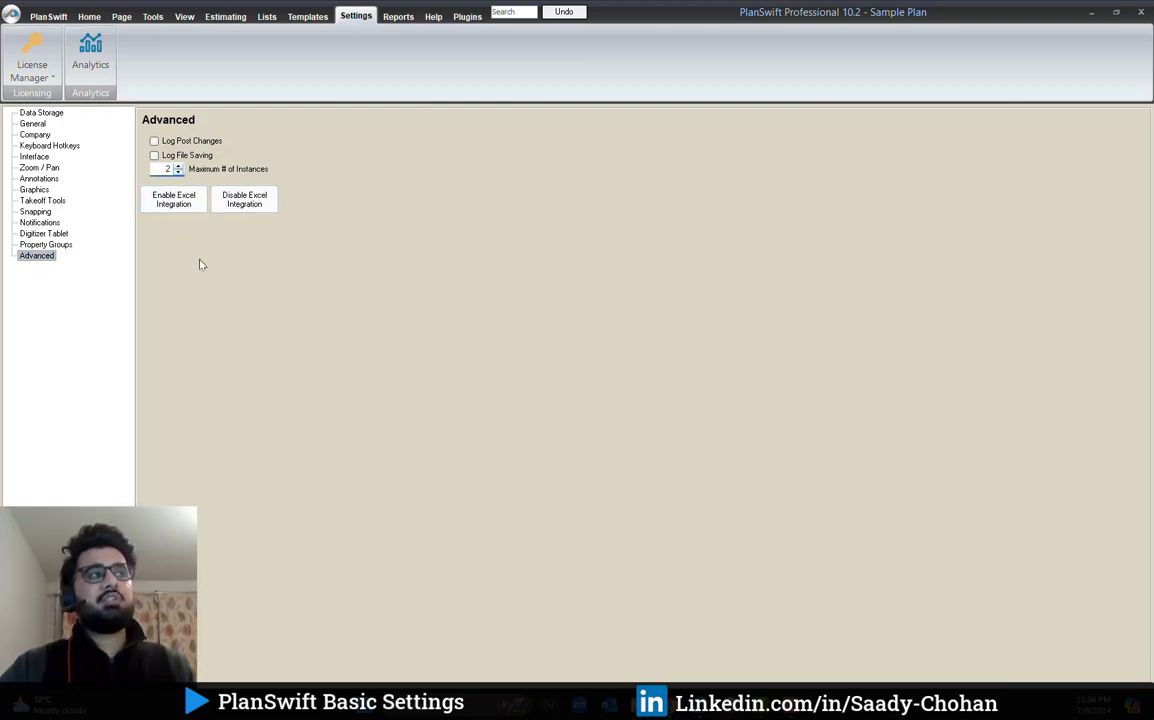
{"action": "left_click", "coordinate": [325, 273]}
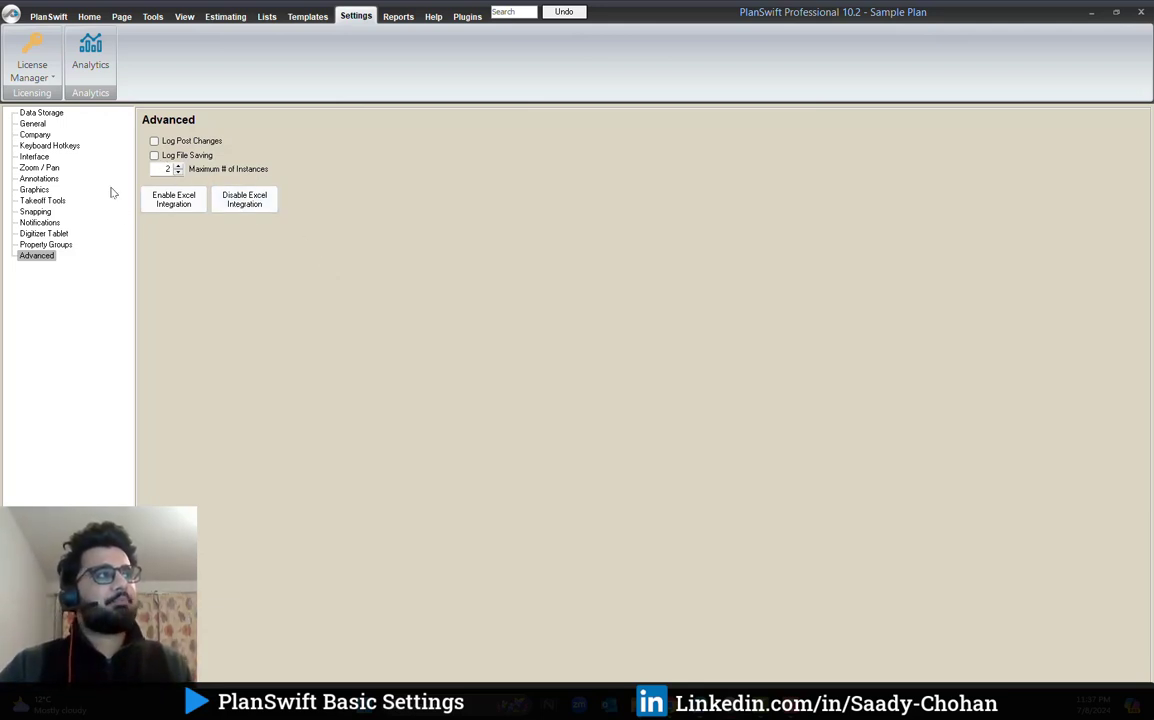
{"action": "left_click", "coordinate": [178, 172]}
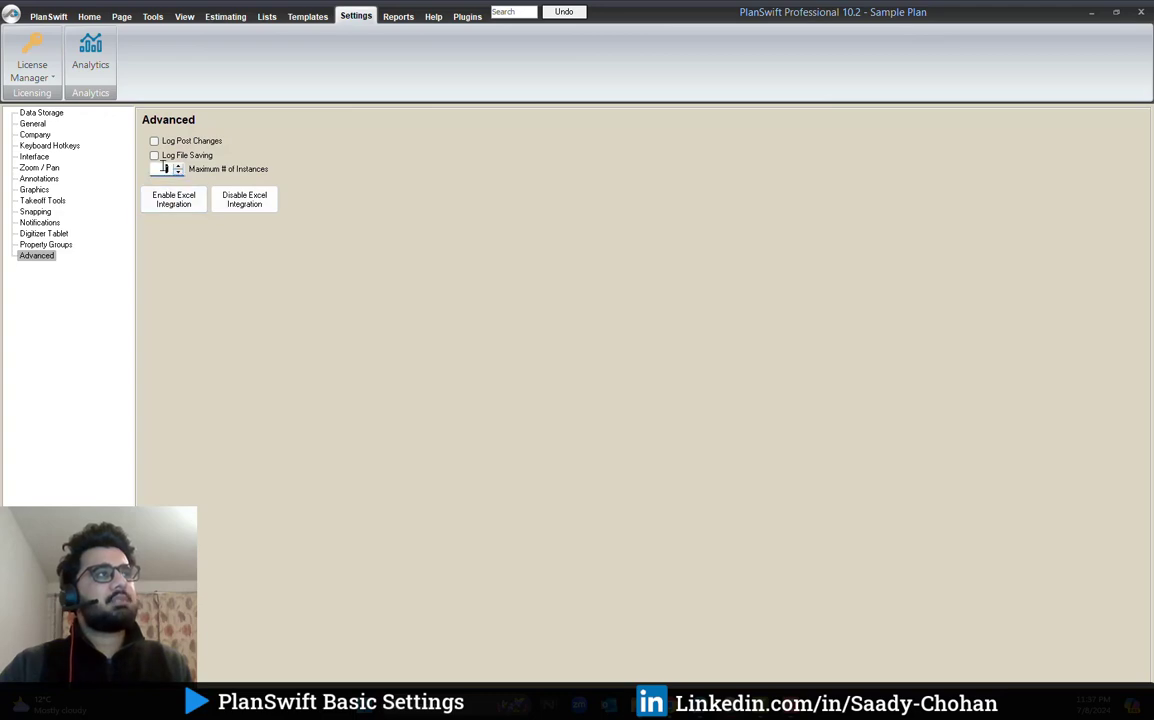
{"action": "left_click", "coordinate": [89, 16]}
Open the First Floor plan page and pan it into view.
{"action": "scroll", "coordinate": [465, 290], "scroll_direction": "down", "scroll_amount": 3}
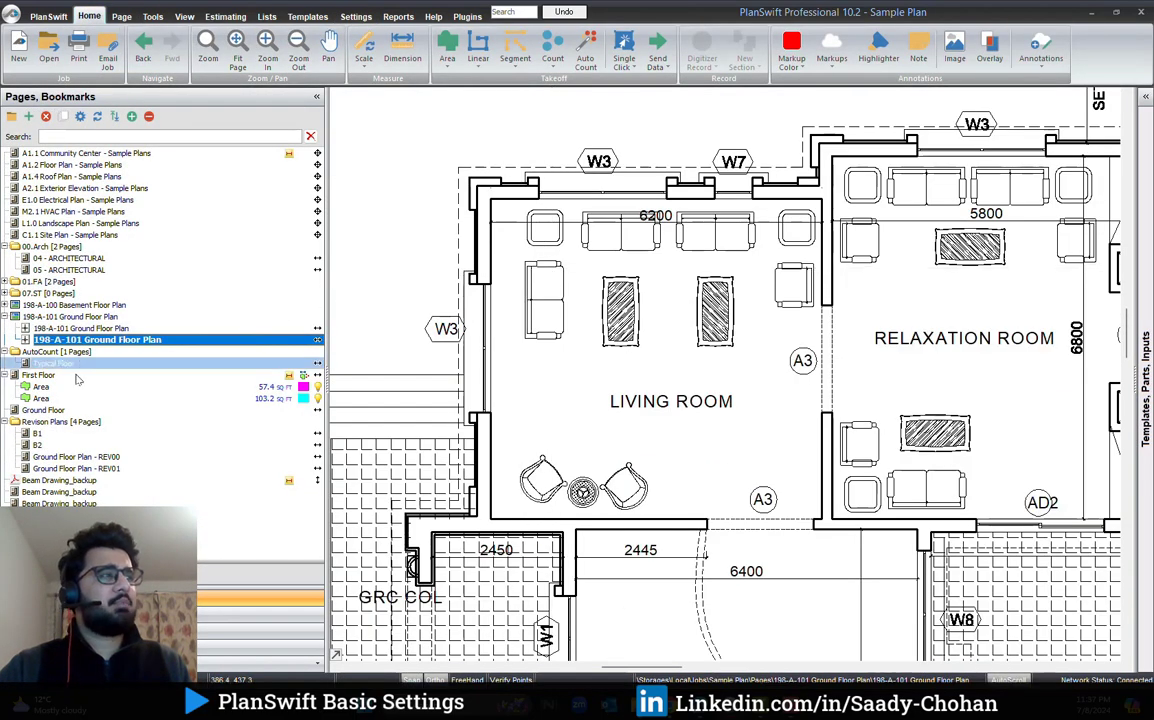
{"action": "left_click", "coordinate": [45, 374]}
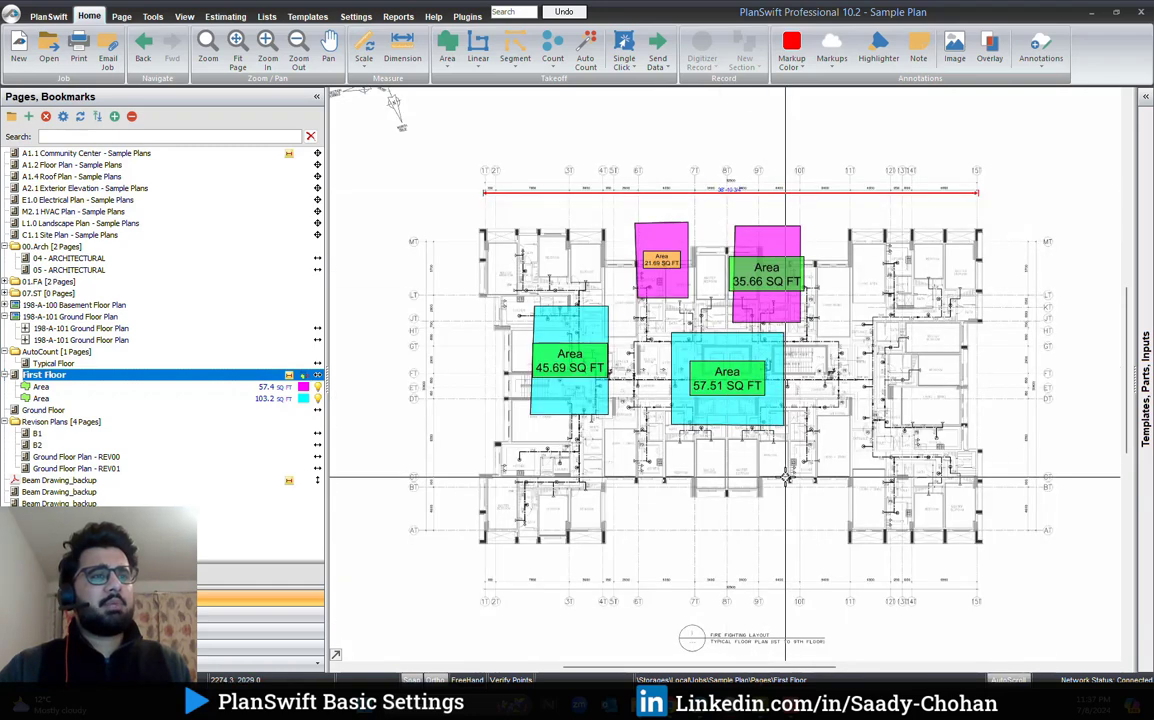
{"action": "left_click_drag", "start_coordinate": [729, 460], "coordinate": [614, 423]}
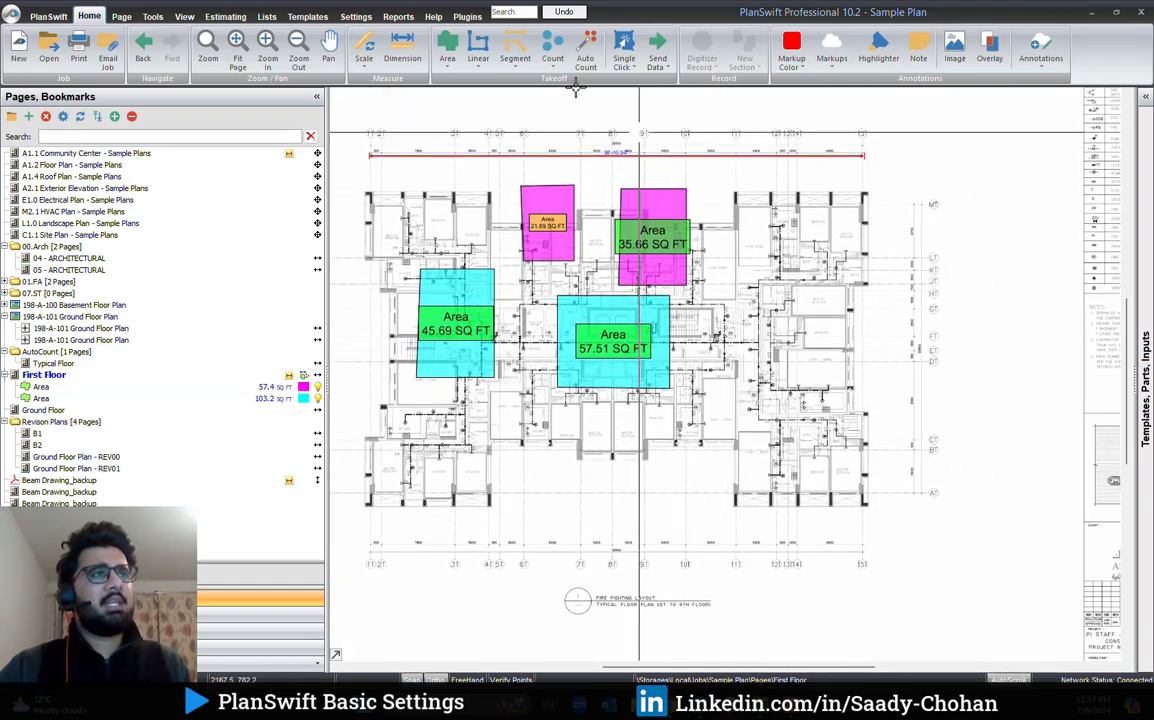
Draw an 86.56 sq ft rectangular area takeoff at the lower right.
{"action": "left_click", "coordinate": [447, 47]}
{"action": "key", "text": "Return"}
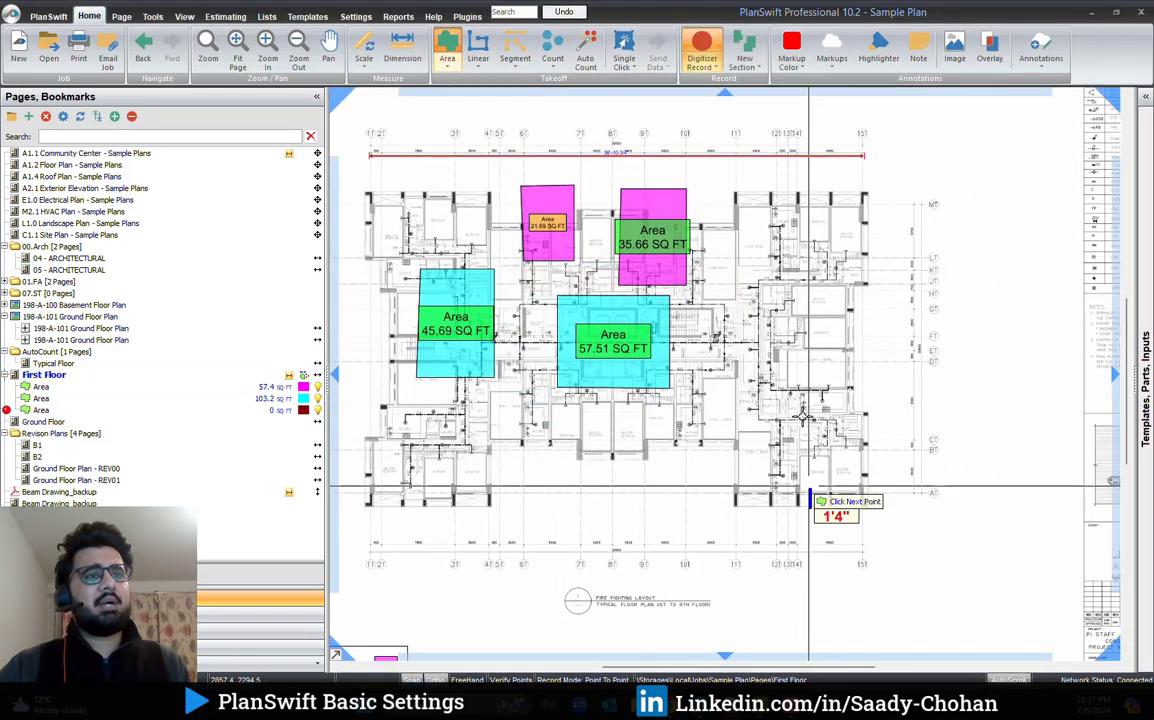
{"action": "left_click", "coordinate": [810, 381]}
{"action": "left_click", "coordinate": [932, 381]}
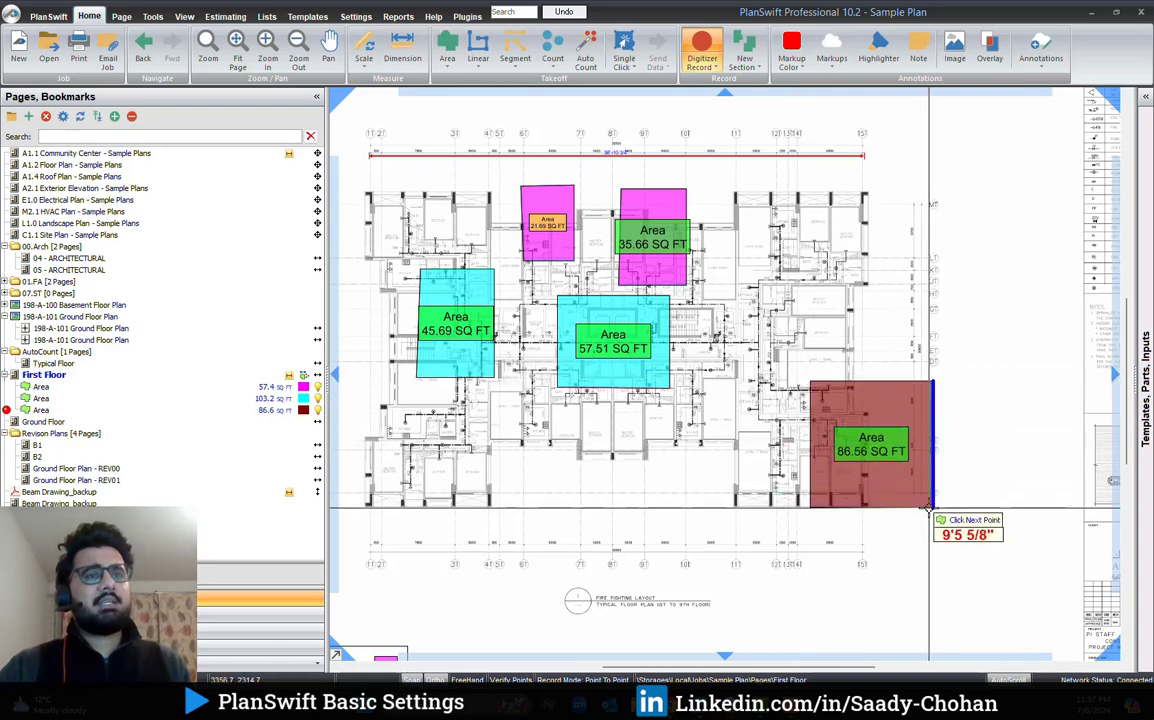
{"action": "left_click", "coordinate": [932, 508]}
{"action": "left_click", "coordinate": [810, 508]}
{"action": "left_click", "coordinate": [810, 381]}
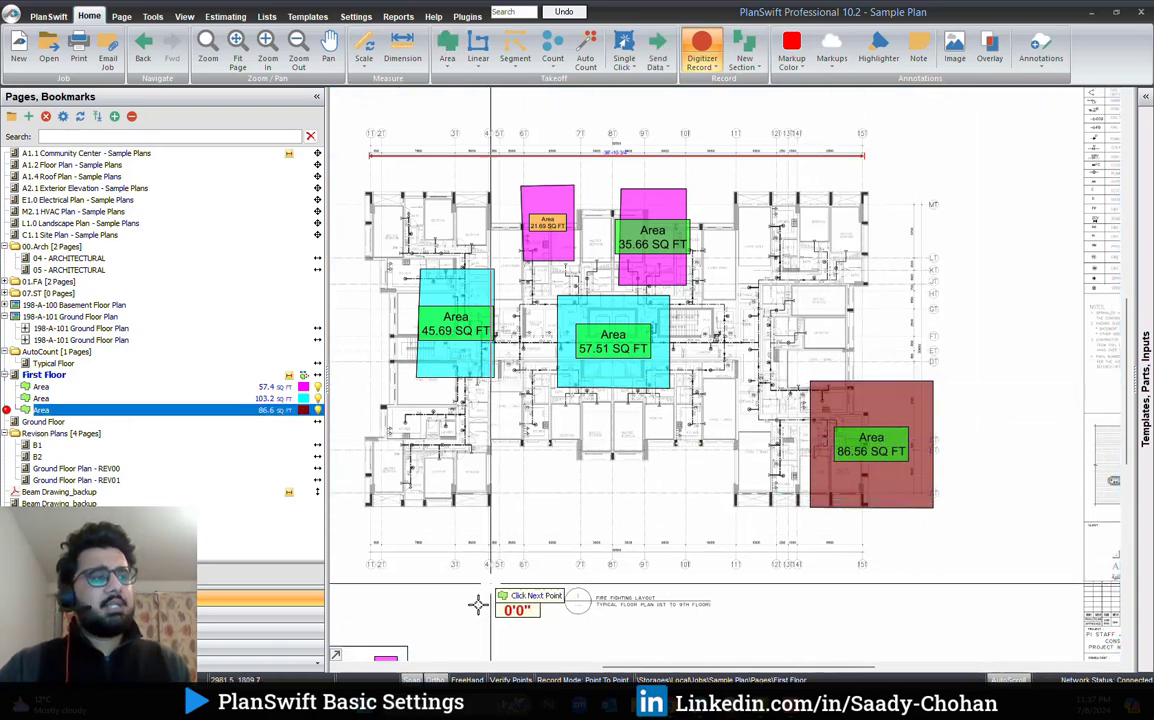
{"action": "key", "text": "Escape"}
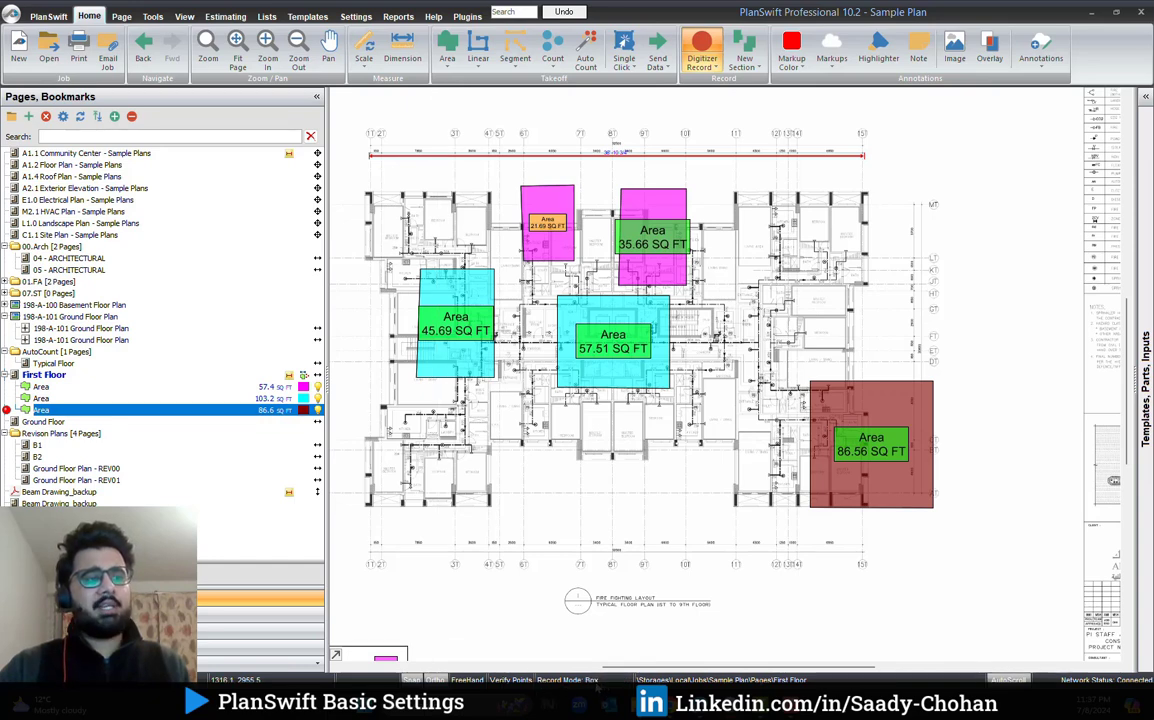
Add a 50.99 sq ft area plus 8.47 and 5.83 sq ft box areas in the living/dining room and bedroom.
{"action": "left_click", "coordinate": [737, 414]}
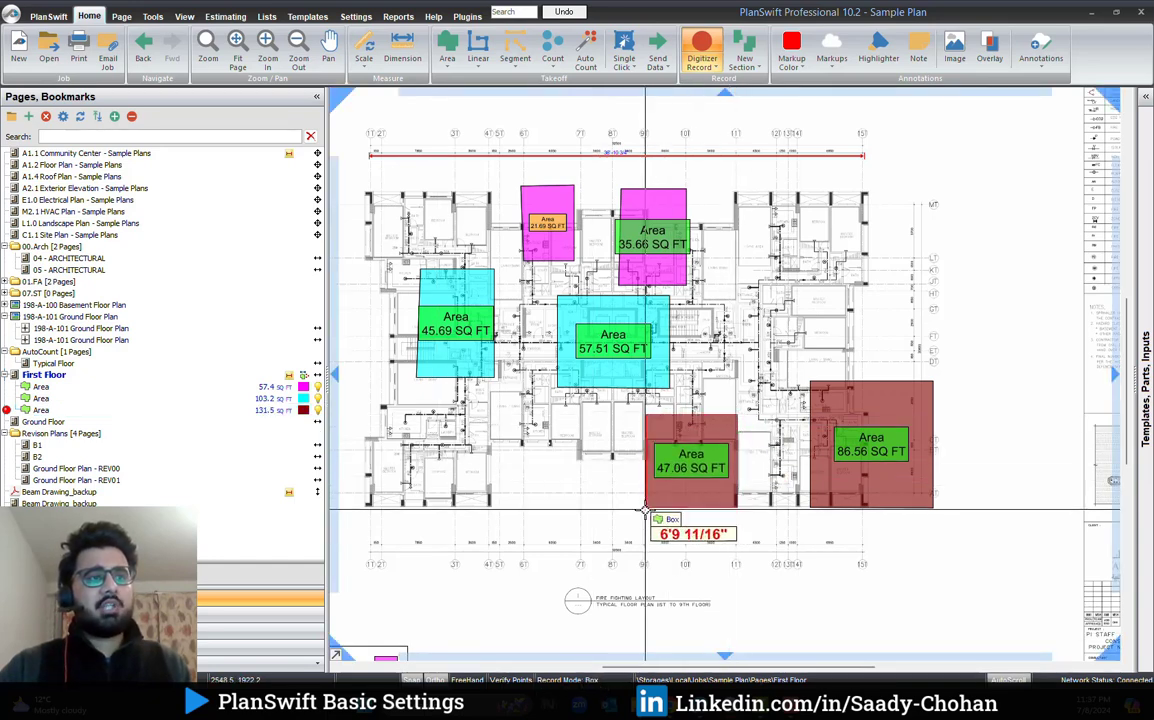
{"action": "scroll", "coordinate": [558, 490], "scroll_direction": "up", "scroll_amount": 5}
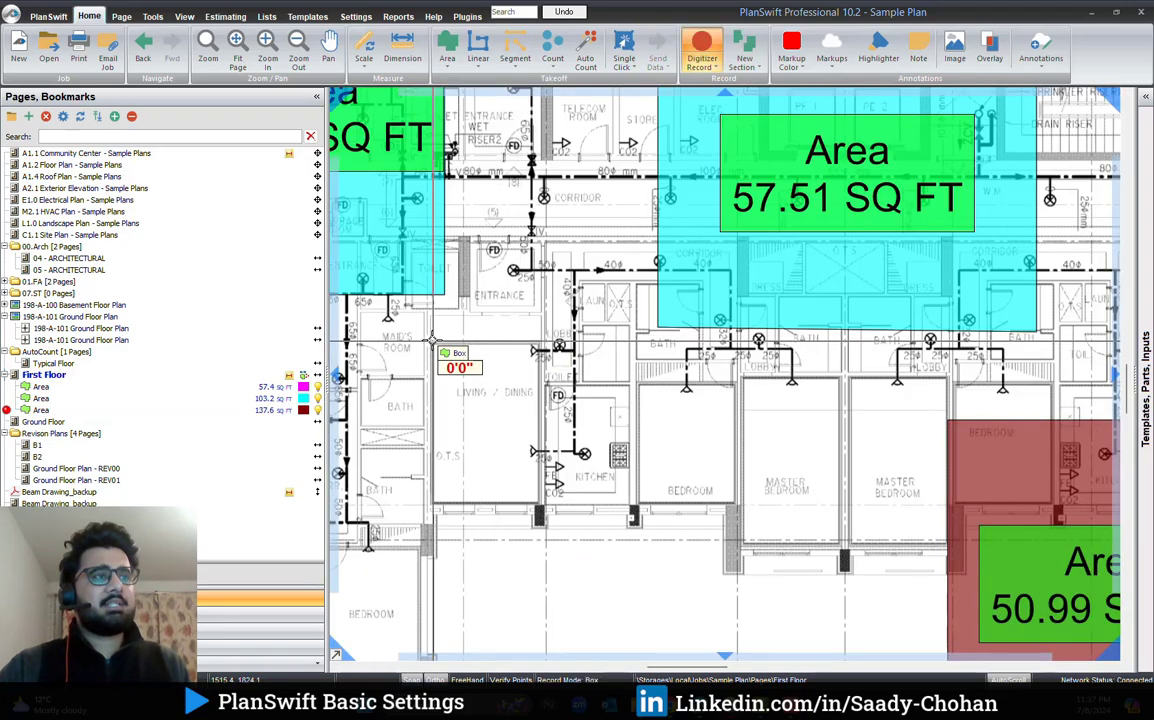
{"action": "left_click", "coordinate": [490, 392]}
{"action": "left_click", "coordinate": [538, 503]}
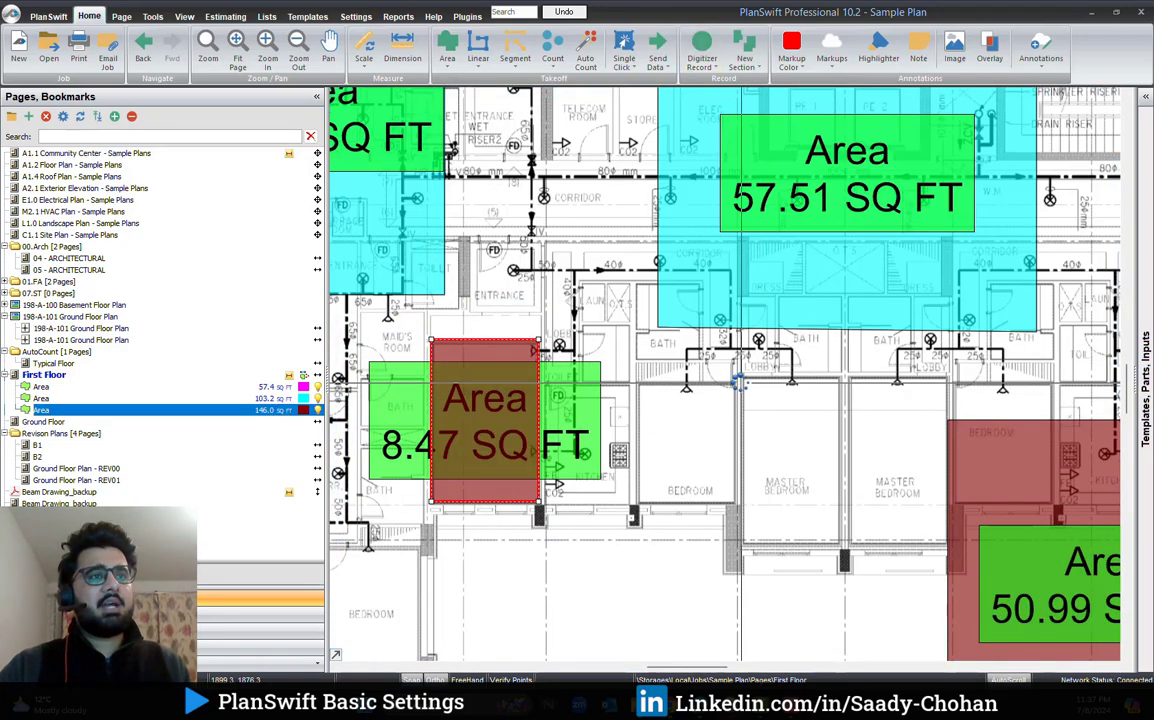
{"action": "left_click", "coordinate": [733, 390]}
{"action": "left_click", "coordinate": [640, 502]}
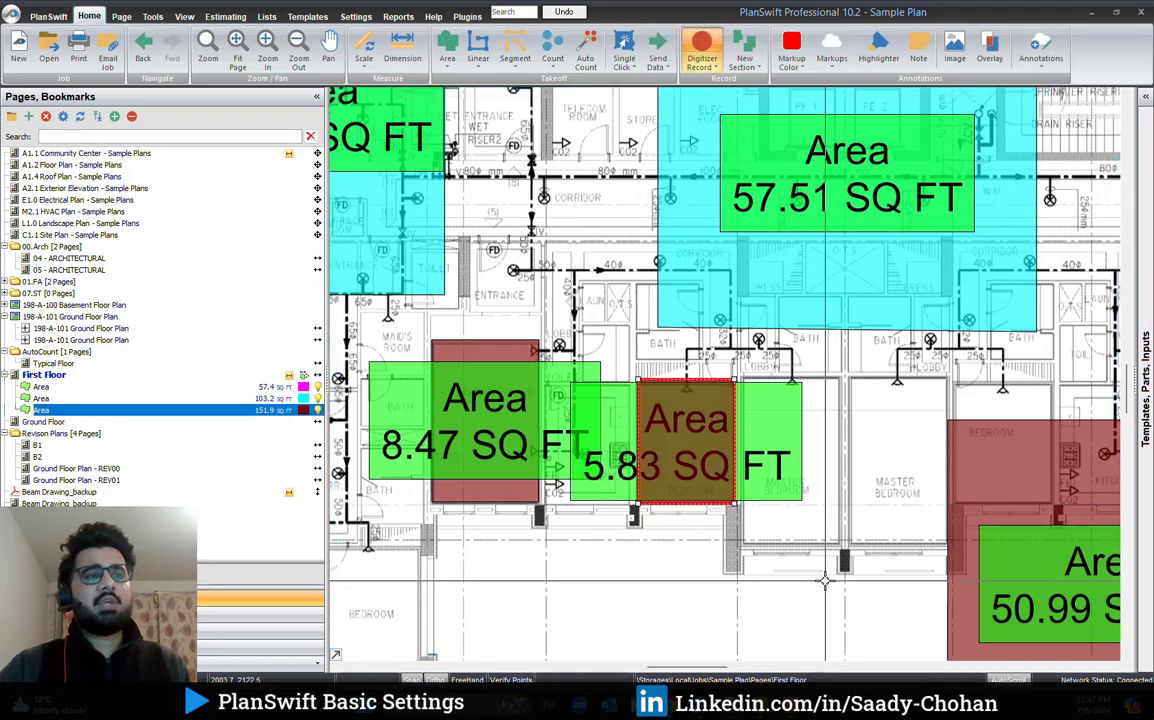
{"action": "scroll", "coordinate": [895, 330], "scroll_direction": "down", "scroll_amount": 4}
{"action": "scroll", "coordinate": [665, 462], "scroll_direction": "up", "scroll_amount": 2}
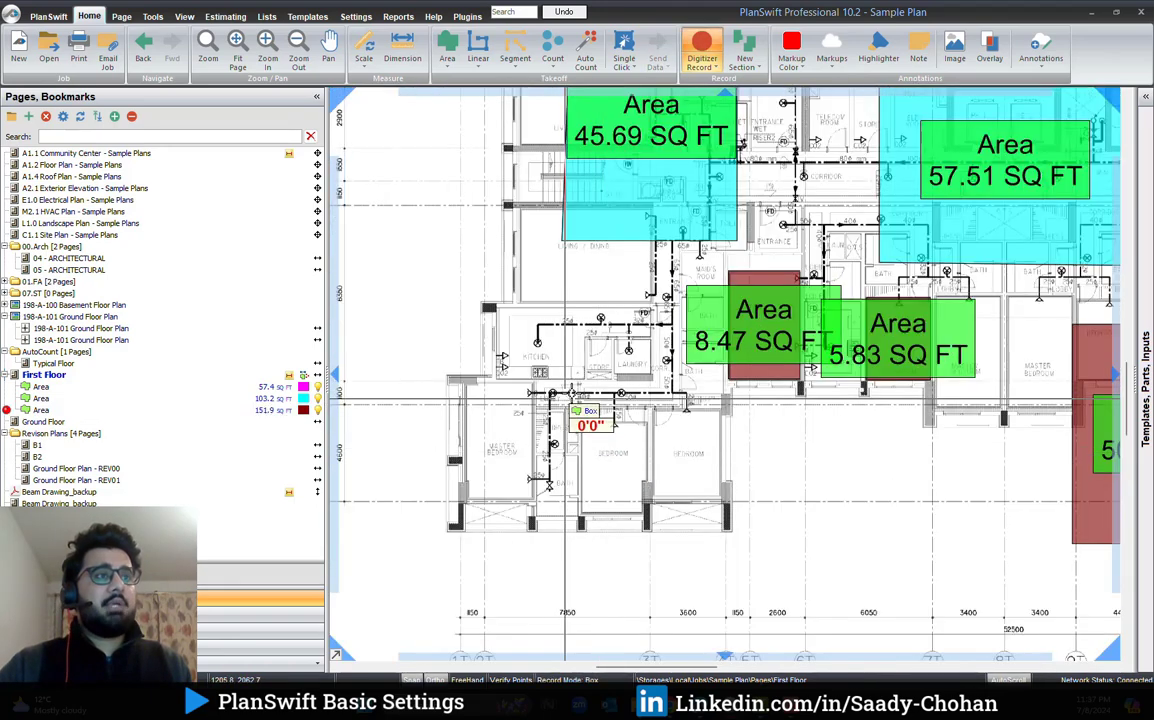
{"action": "scroll", "coordinate": [512, 455], "scroll_direction": "down", "scroll_amount": 4}
{"action": "scroll", "coordinate": [1000, 190], "scroll_direction": "up", "scroll_amount": 5}
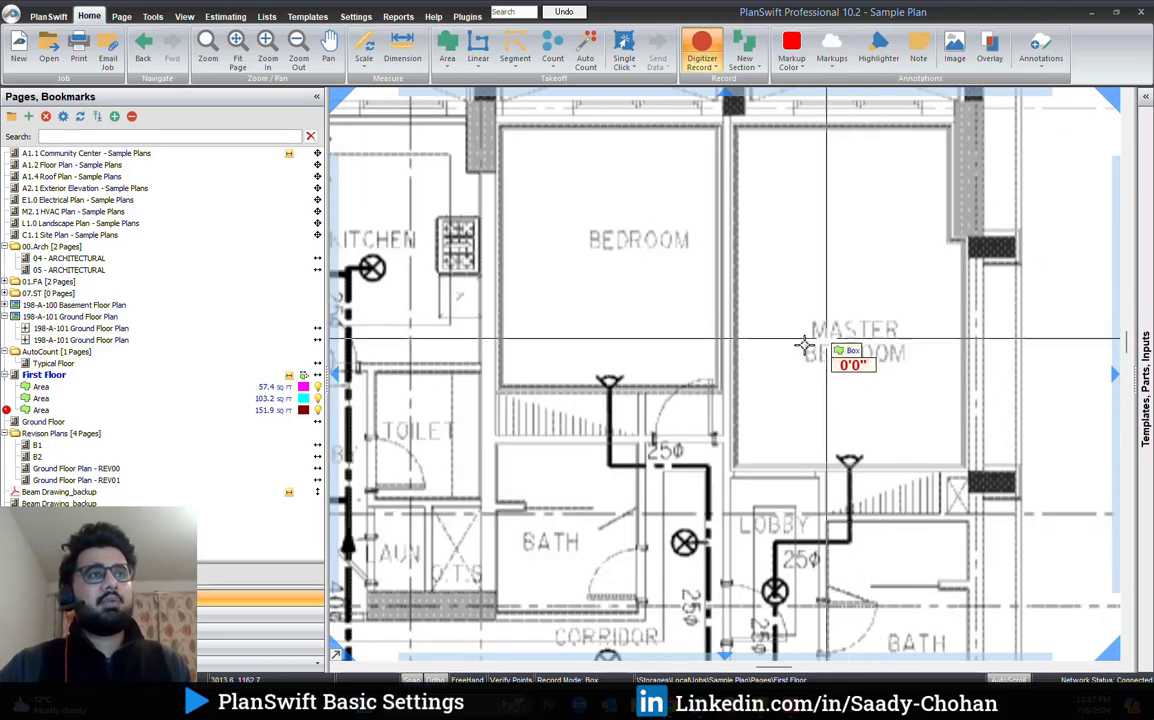
Trace a point-by-point 59.12 sq ft area over the upper-right rooms.
{"action": "left_click", "coordinate": [560, 681]}
{"action": "left_click", "coordinate": [734, 470]}
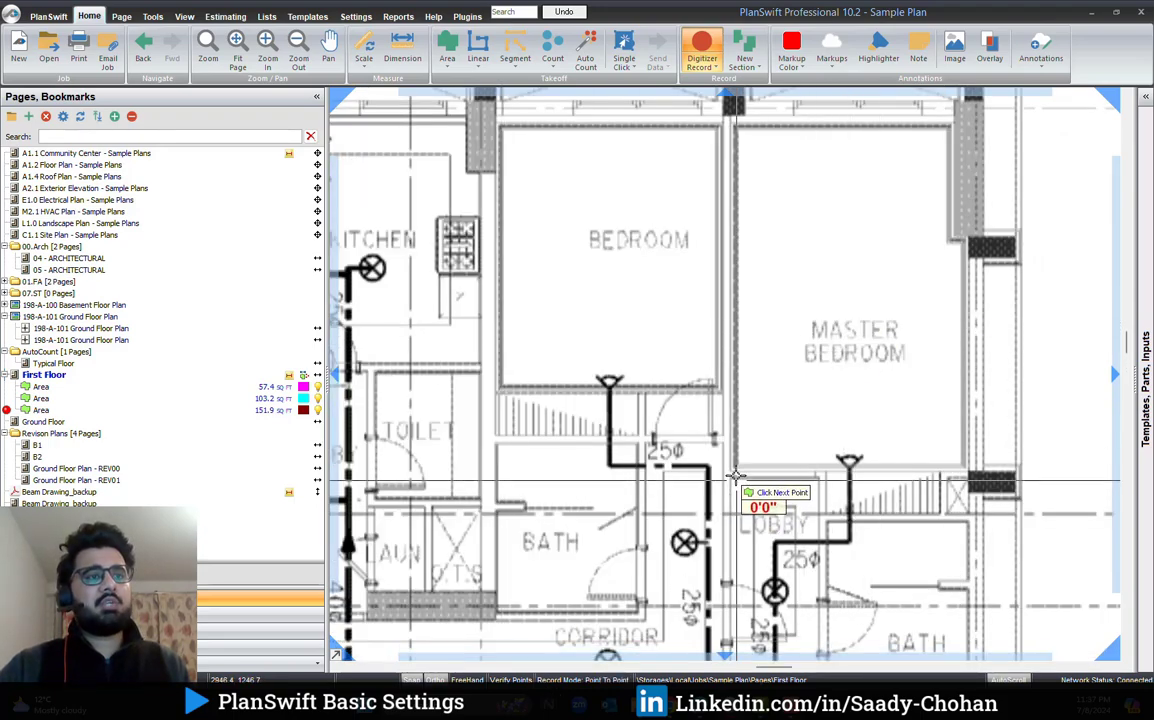
{"action": "left_click", "coordinate": [734, 133]}
{"action": "scroll", "coordinate": [734, 133], "scroll_direction": "down", "scroll_amount": 3}
{"action": "left_click", "coordinate": [1005, 128]}
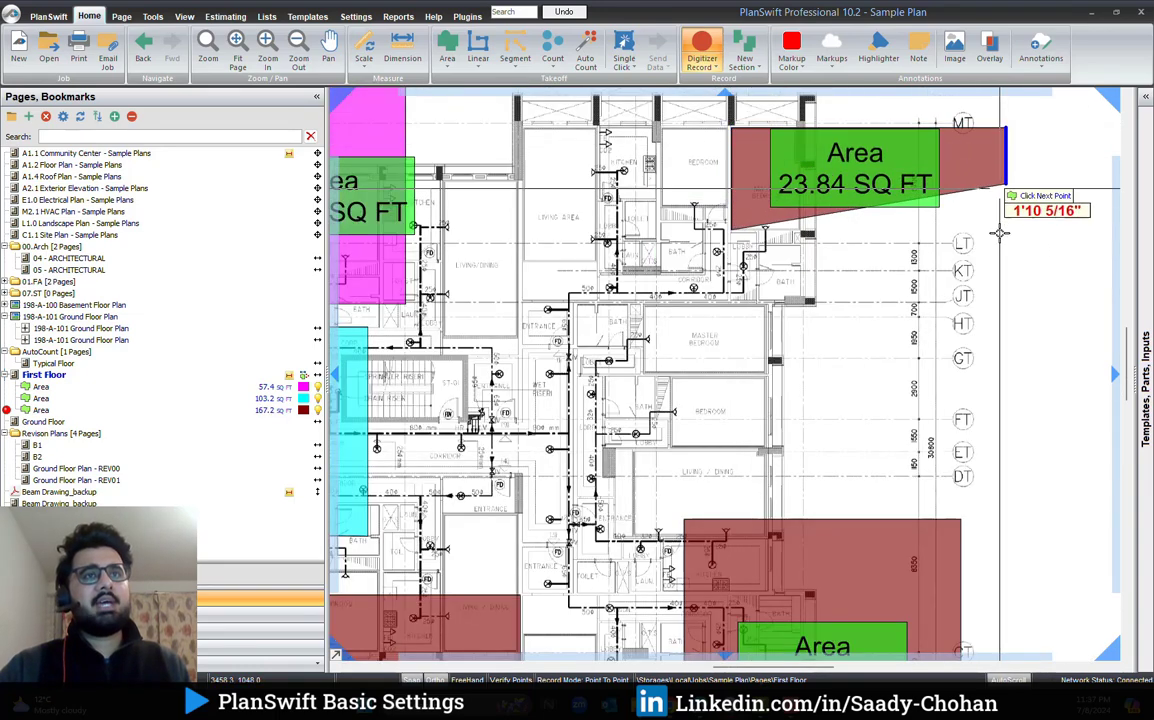
{"action": "left_click", "coordinate": [1005, 243]}
{"action": "left_click", "coordinate": [938, 243]}
{"action": "left_click", "coordinate": [938, 350]}
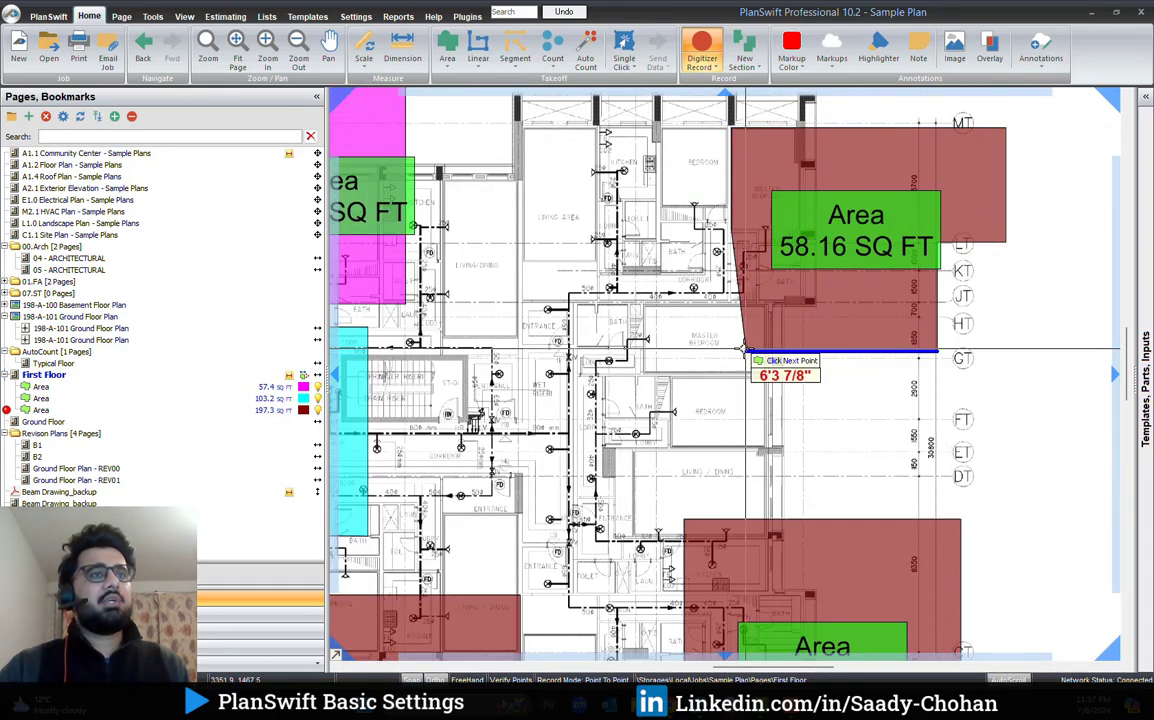
{"action": "left_click", "coordinate": [732, 351]}
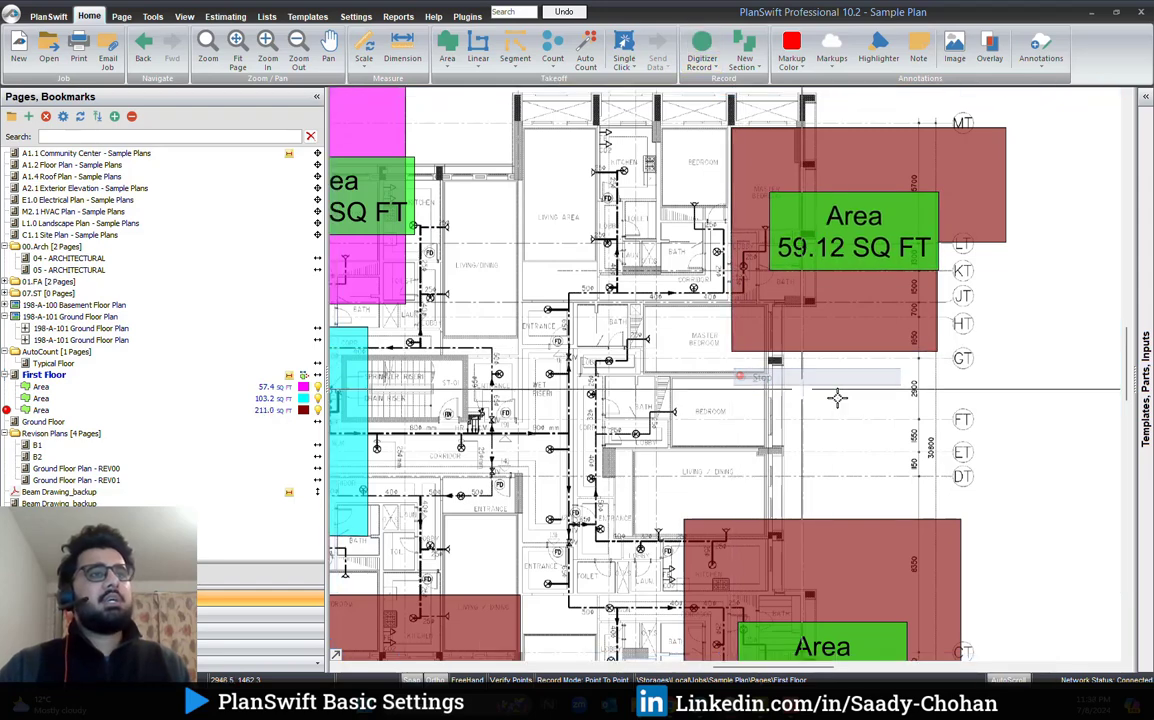
{"action": "scroll", "coordinate": [838, 398], "scroll_direction": "down", "scroll_amount": 5}
{"action": "left_click_drag", "start_coordinate": [762, 387], "coordinate": [742, 306]}
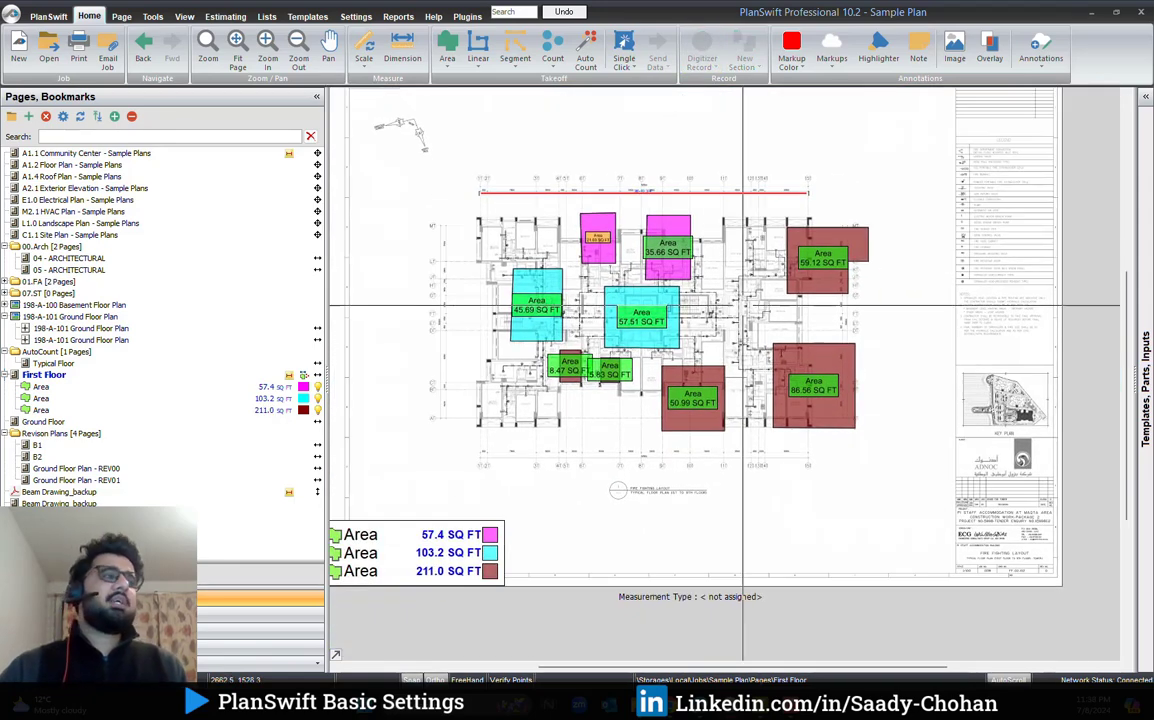